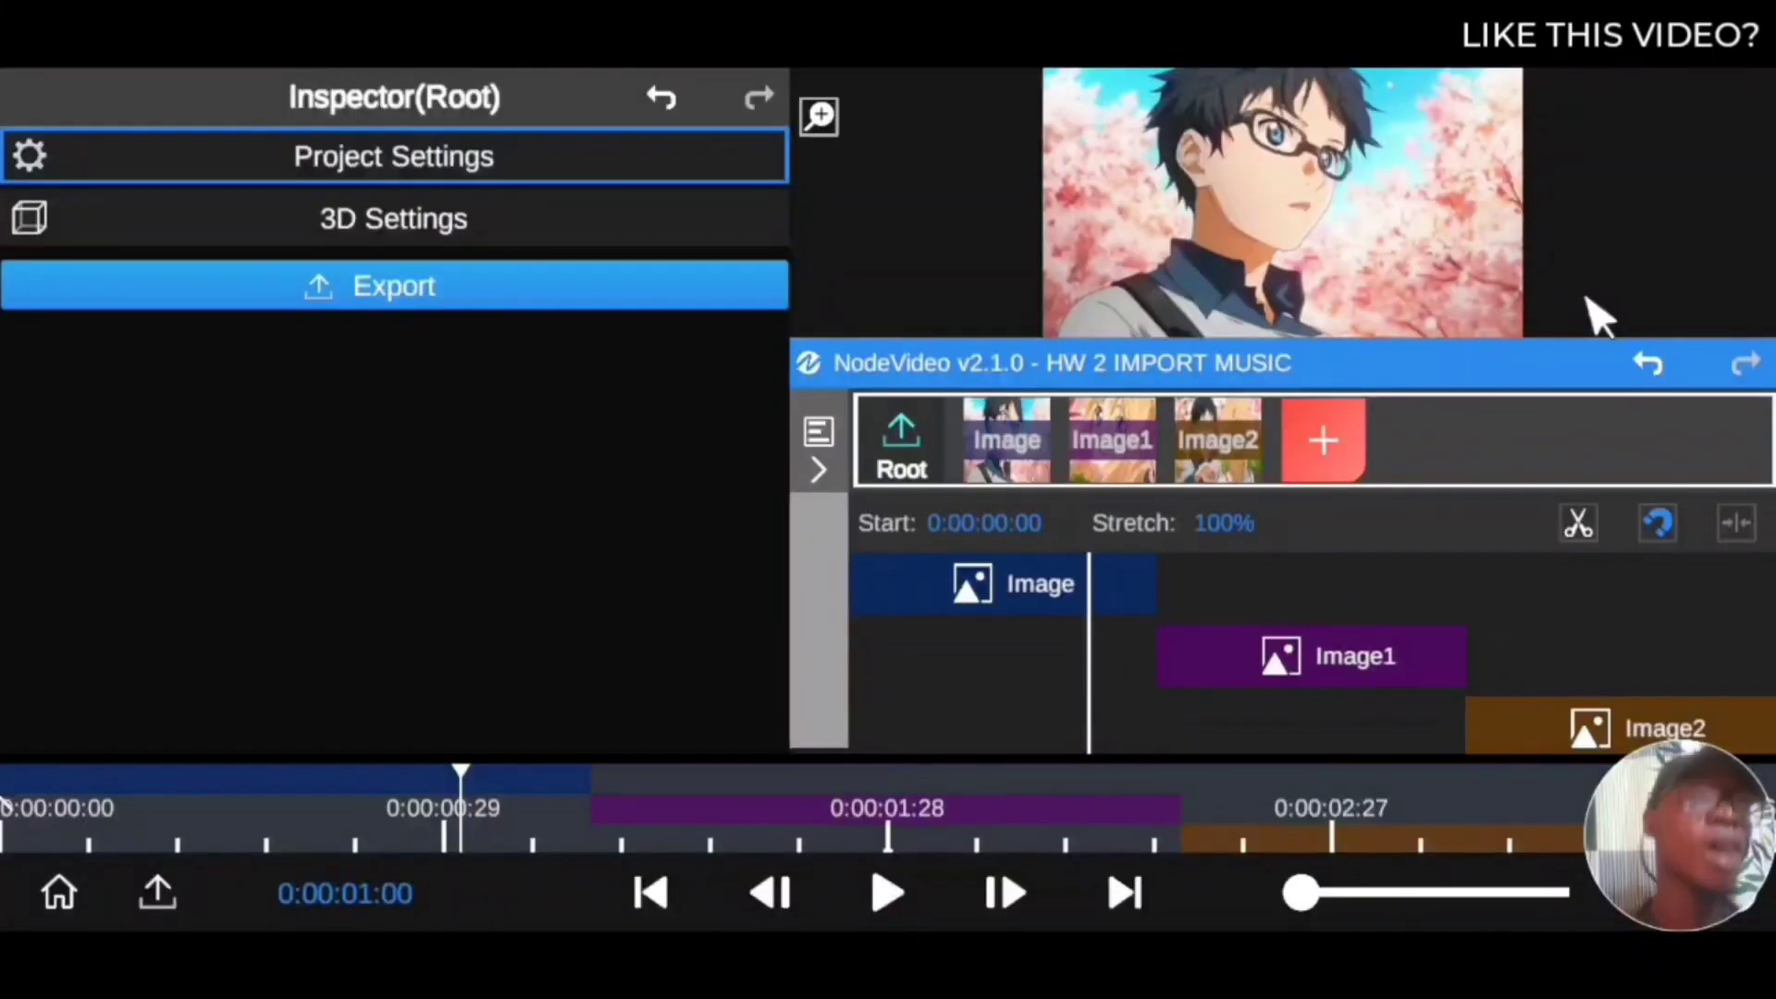
Step: Make the timeline panel slightly taller so the preview area above it shrinks
left_click_drag(1537, 344, 1447, 315)
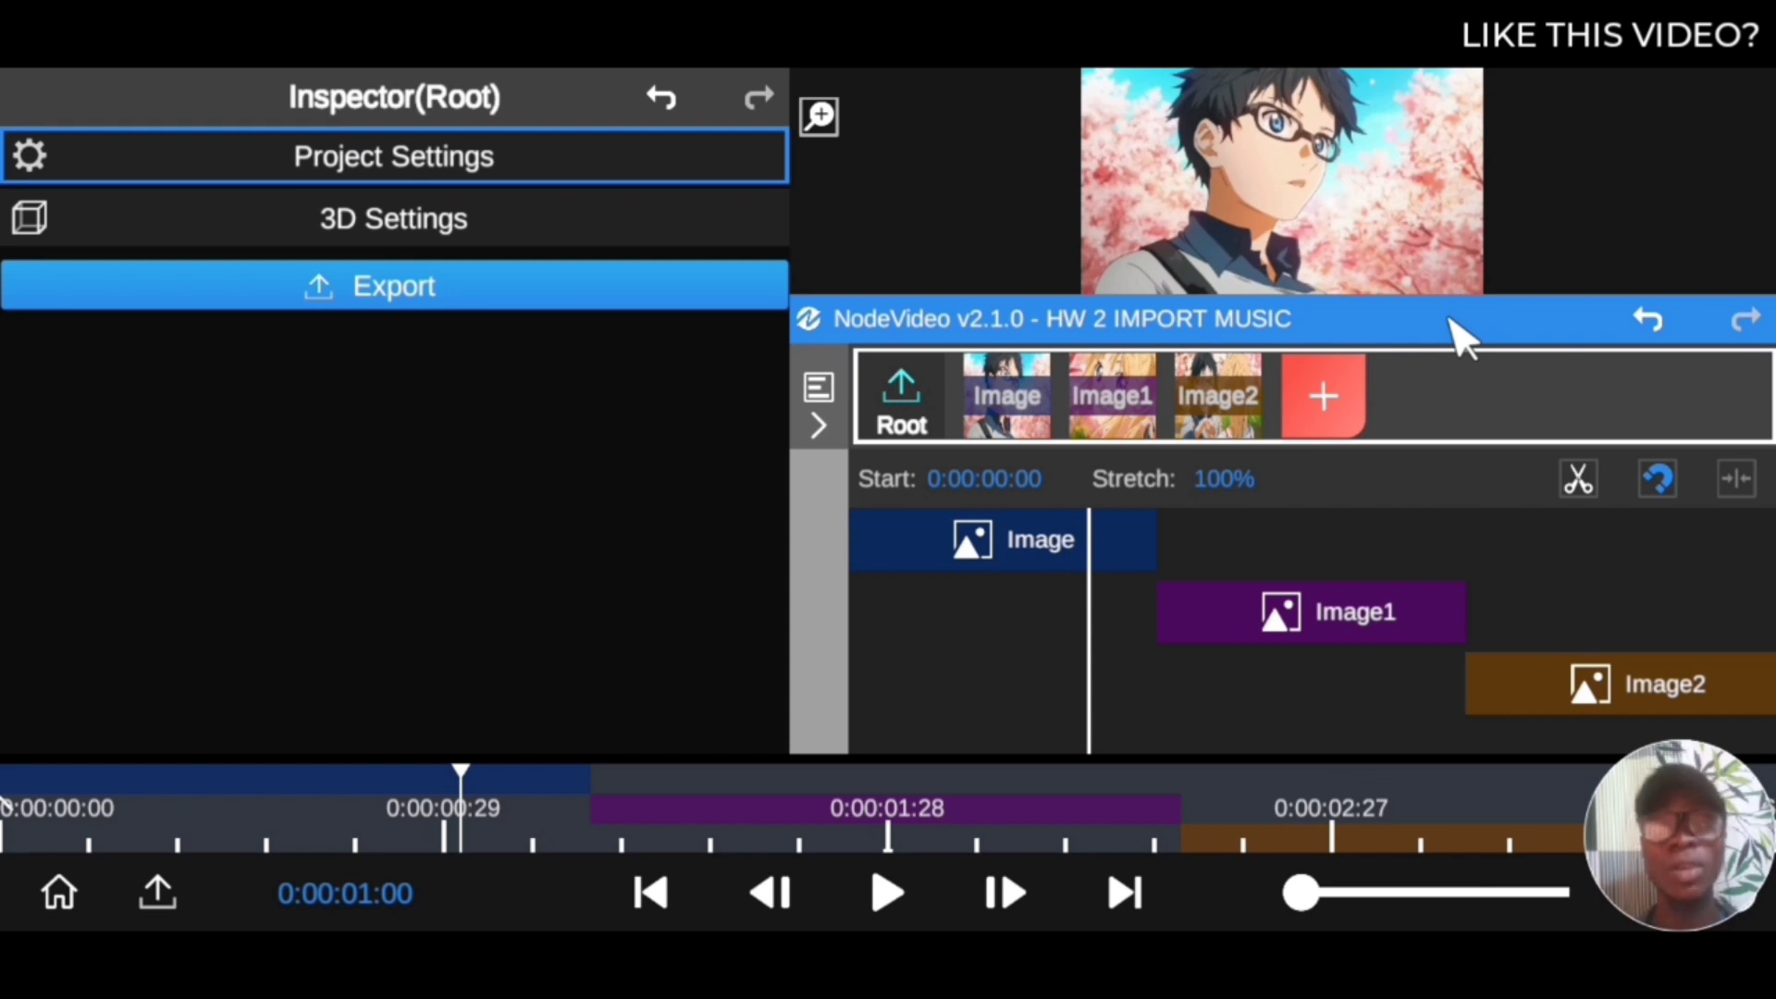
mouse_move(1457, 338)
left_mouse_down()
mouse_move(1435, 333)
mouse_move(1455, 364)
mouse_move(1454, 340)
left_mouse_up()
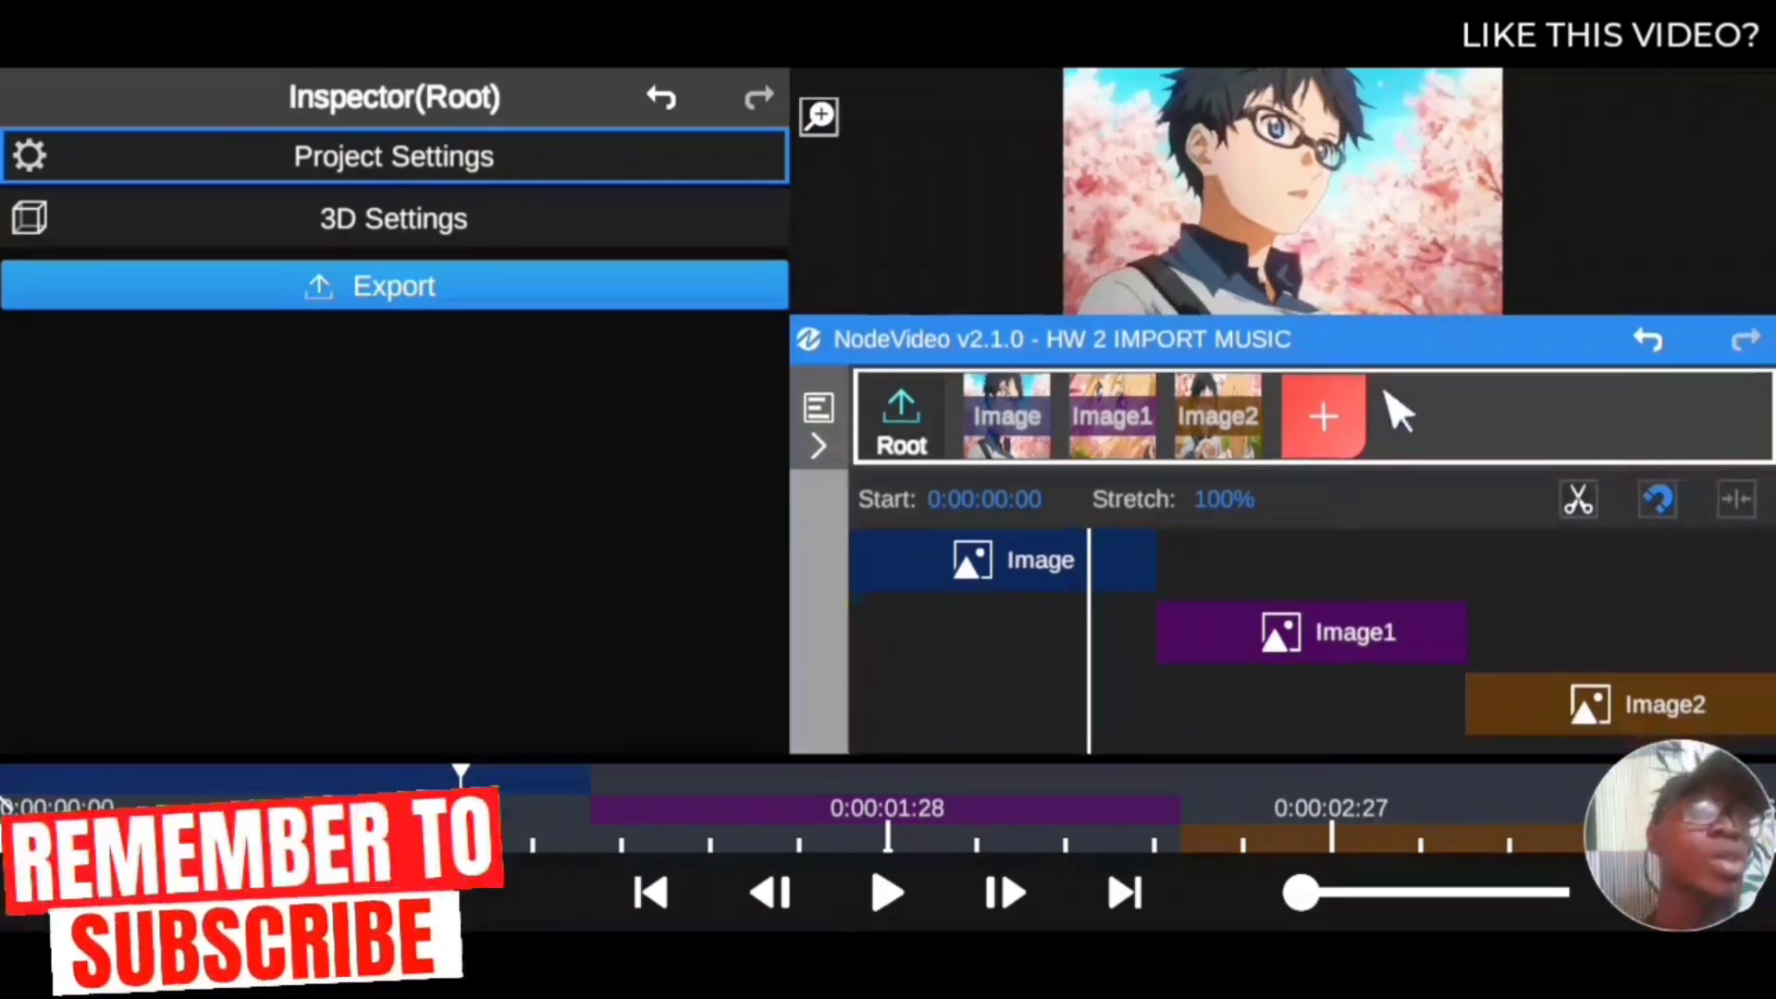
left_click(1330, 417)
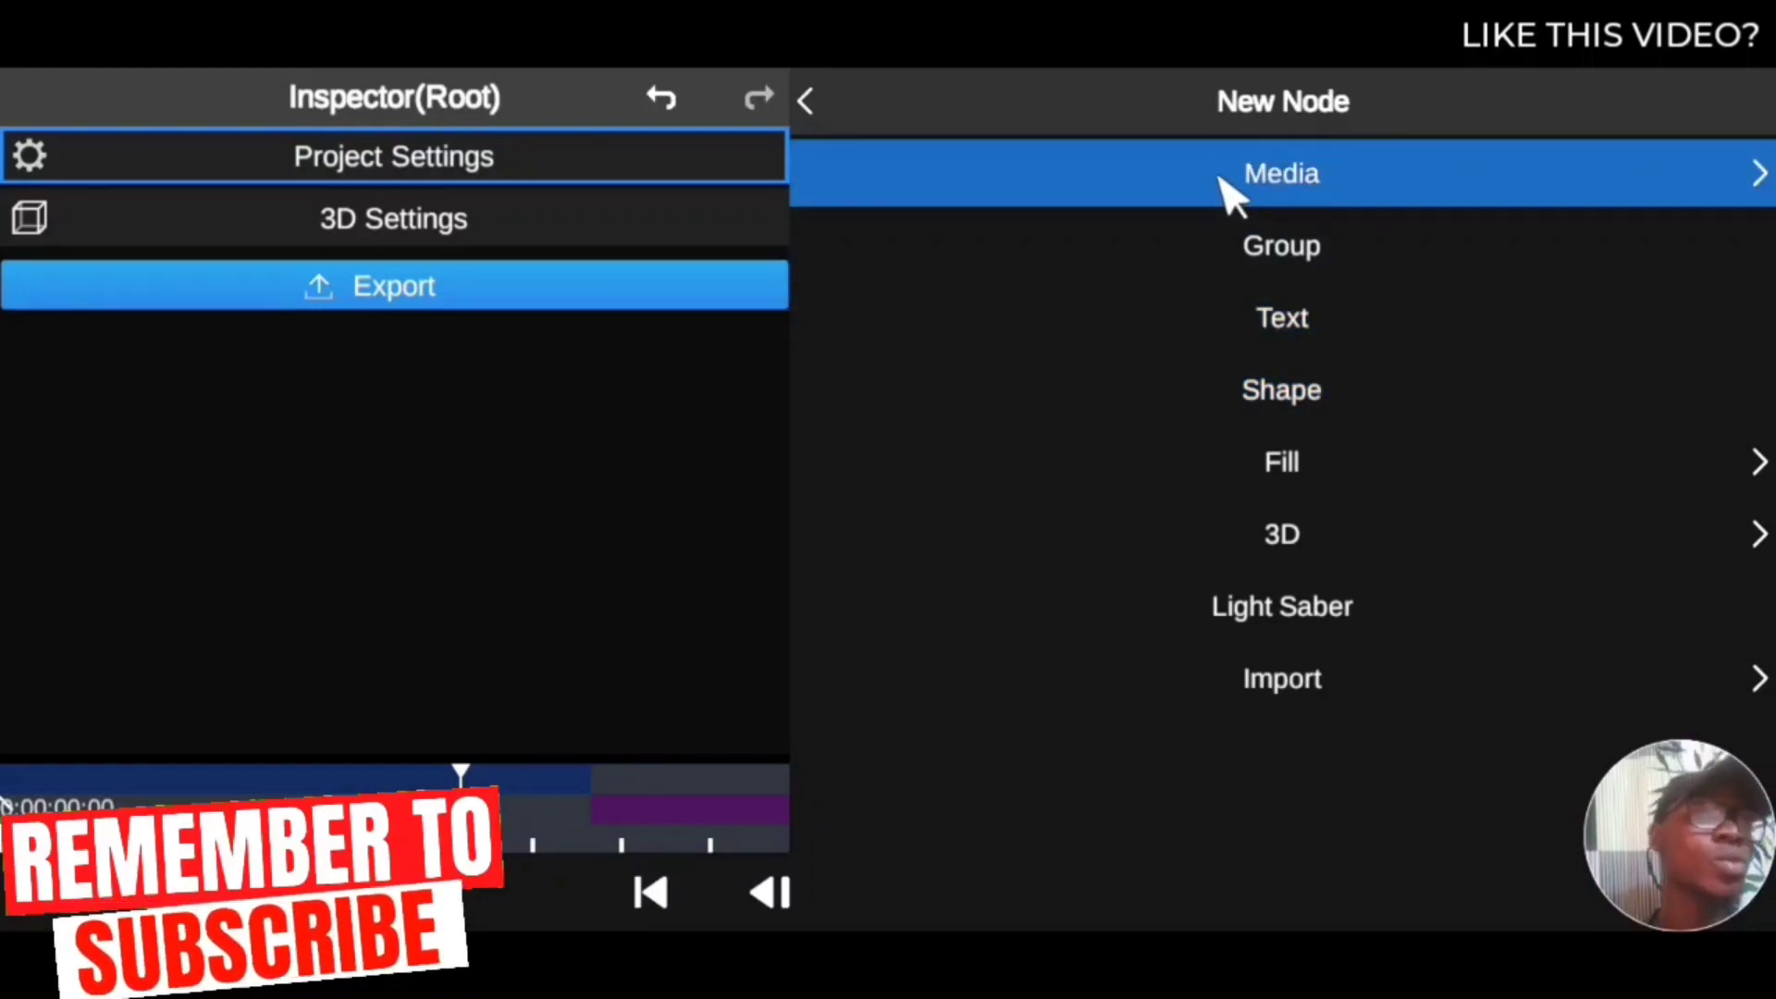
Step: Add a Media layer using Extract Audio From Video to bring up the file picker
left_click(1227, 188)
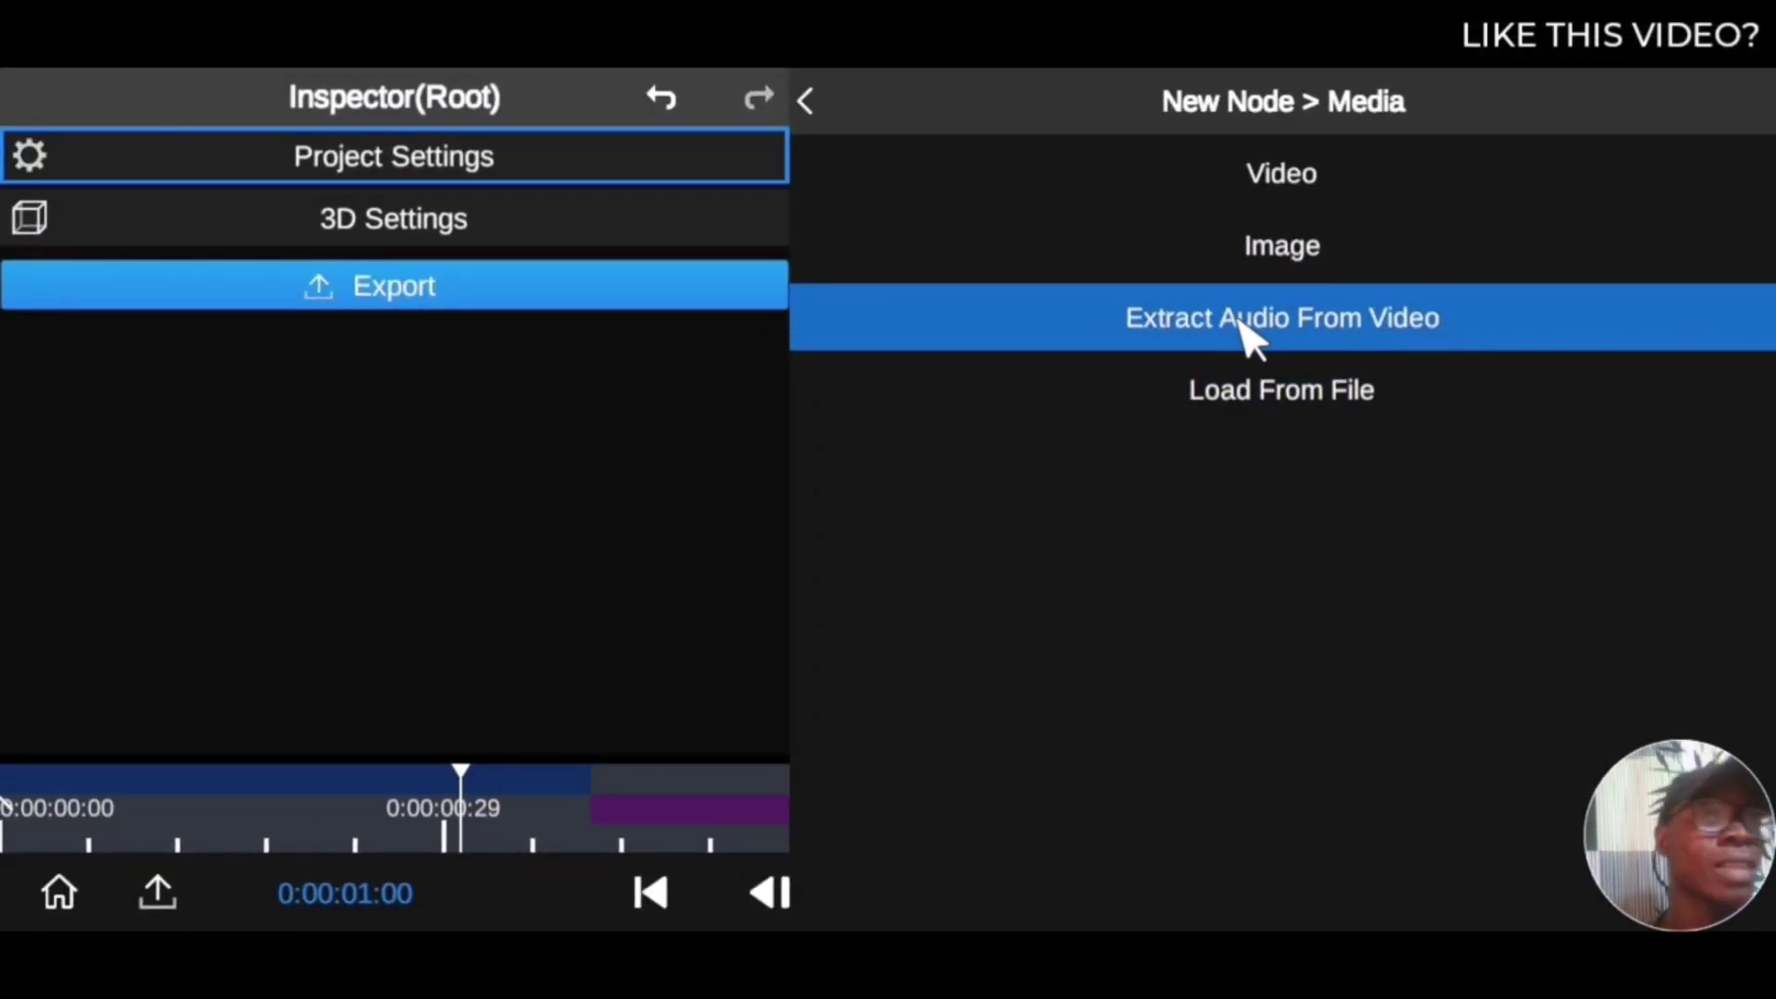
left_click(1255, 338)
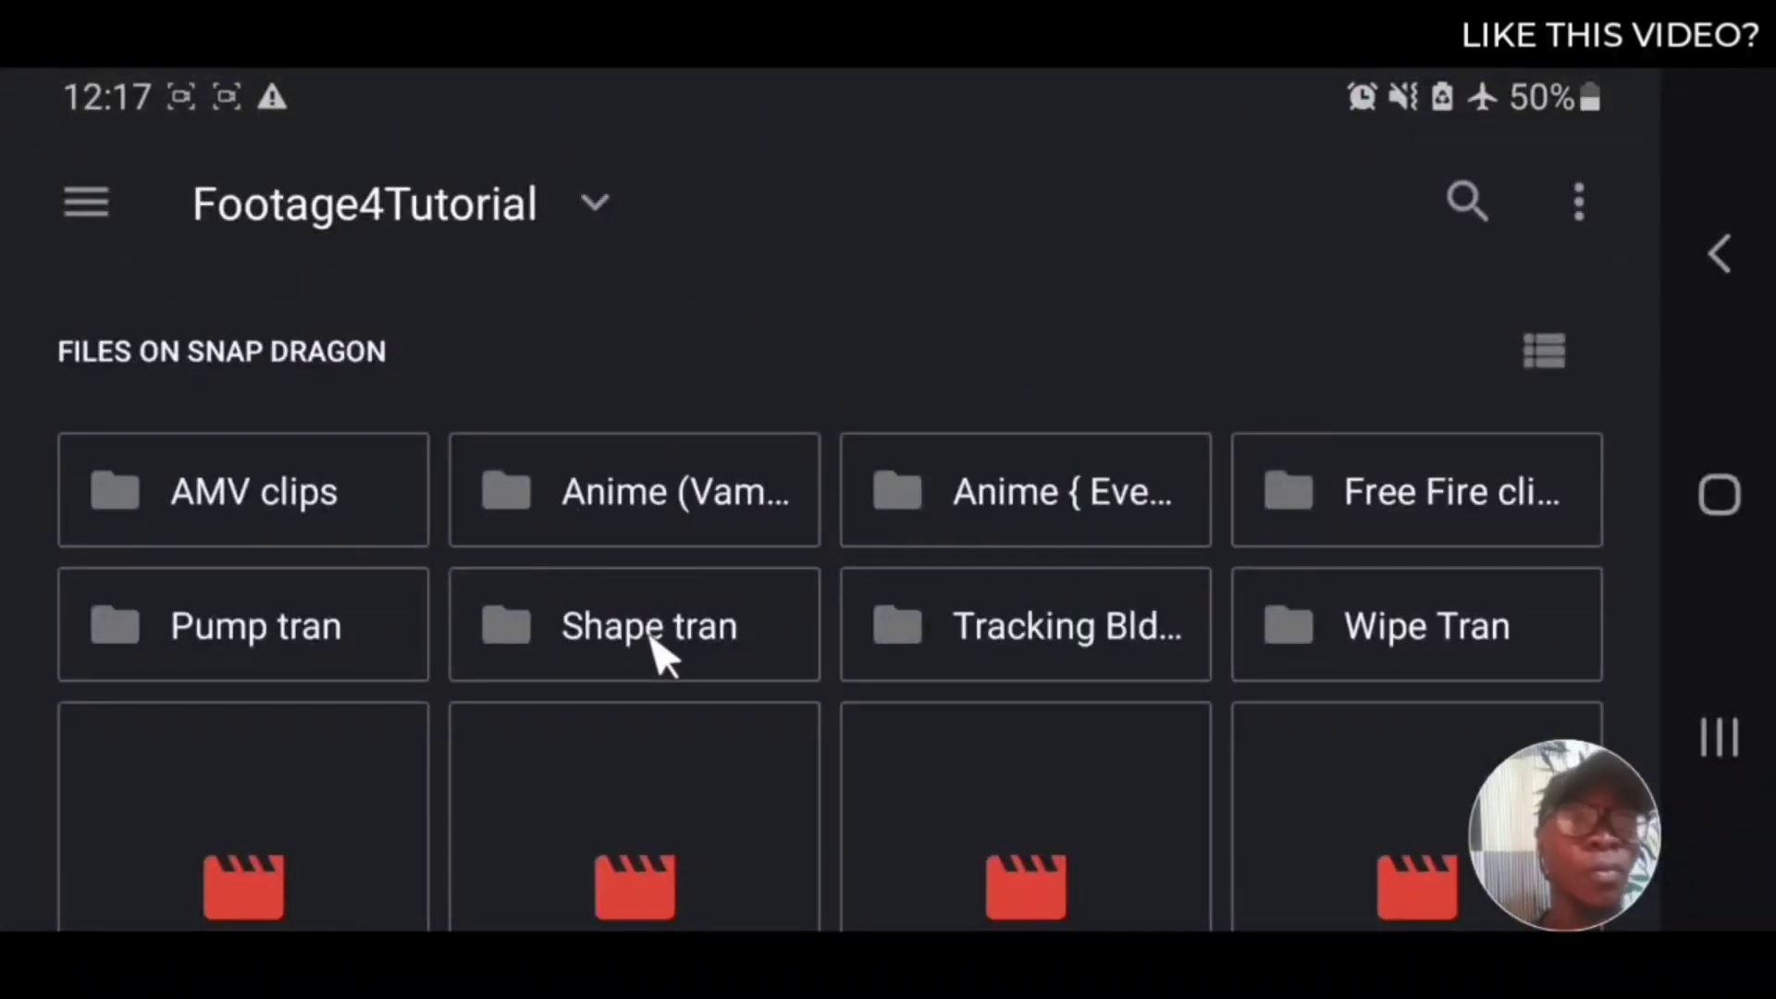
Step: Import the sound of the first dark blue video in Videos as an Audio layer
left_click(76, 205)
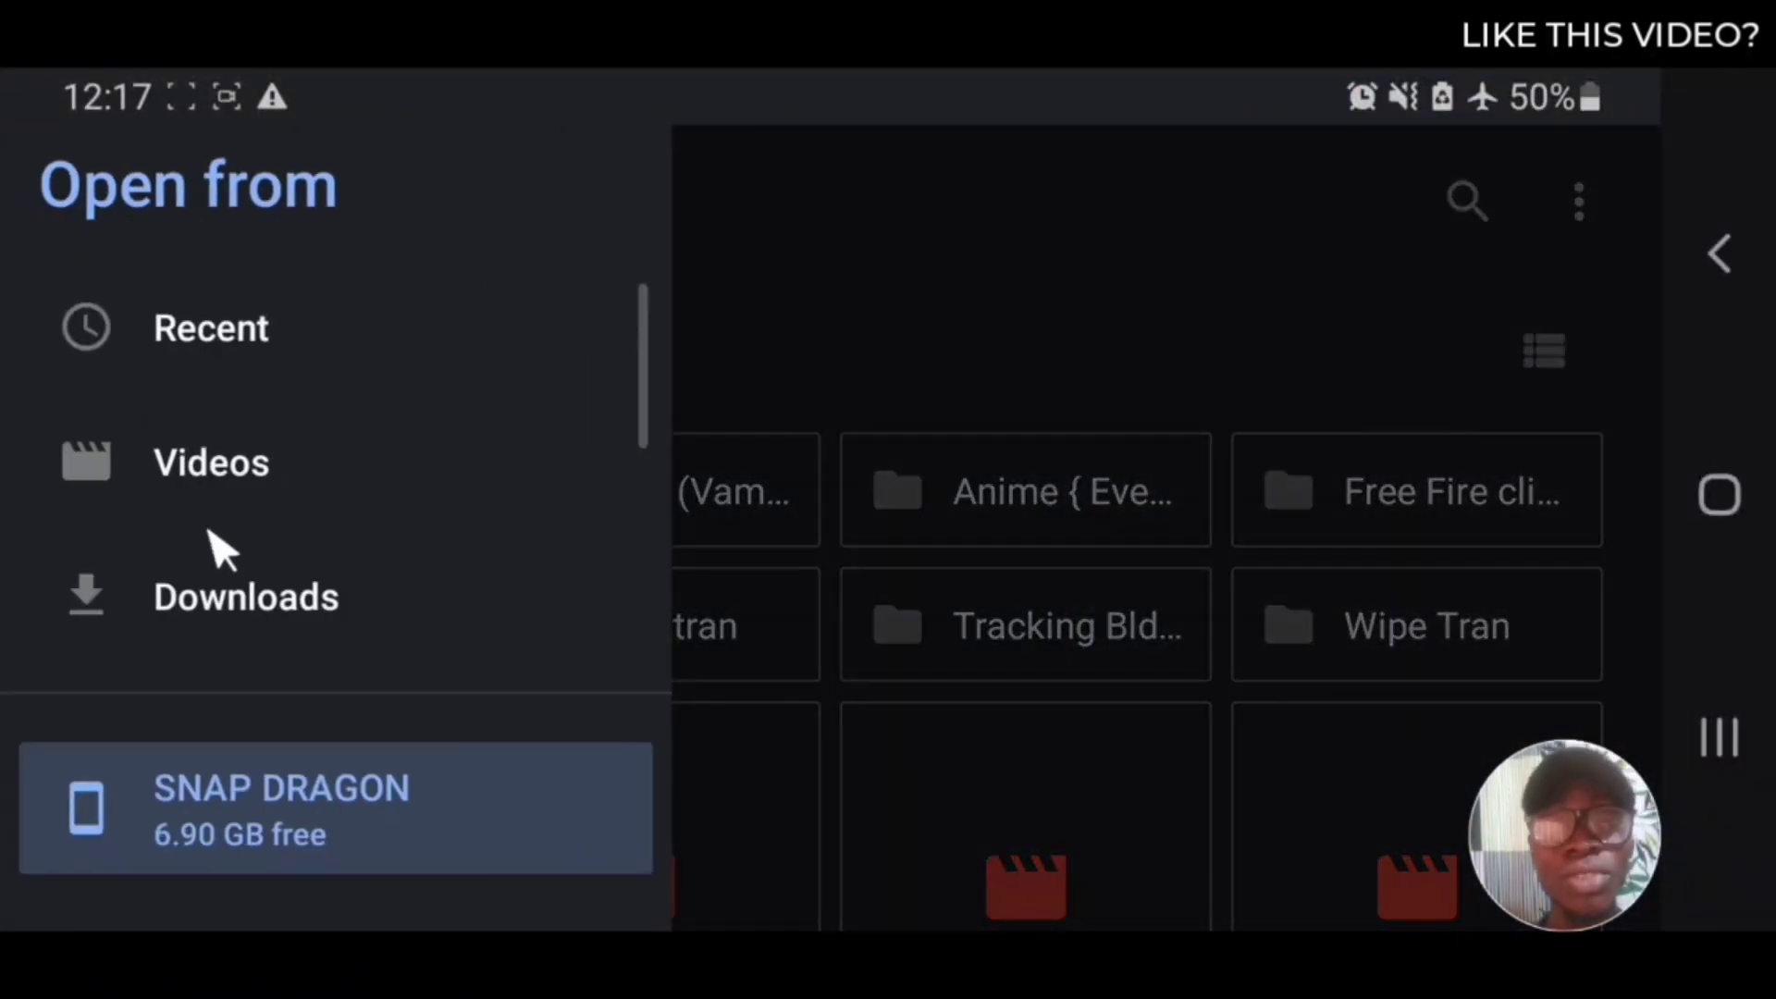
left_click(242, 498)
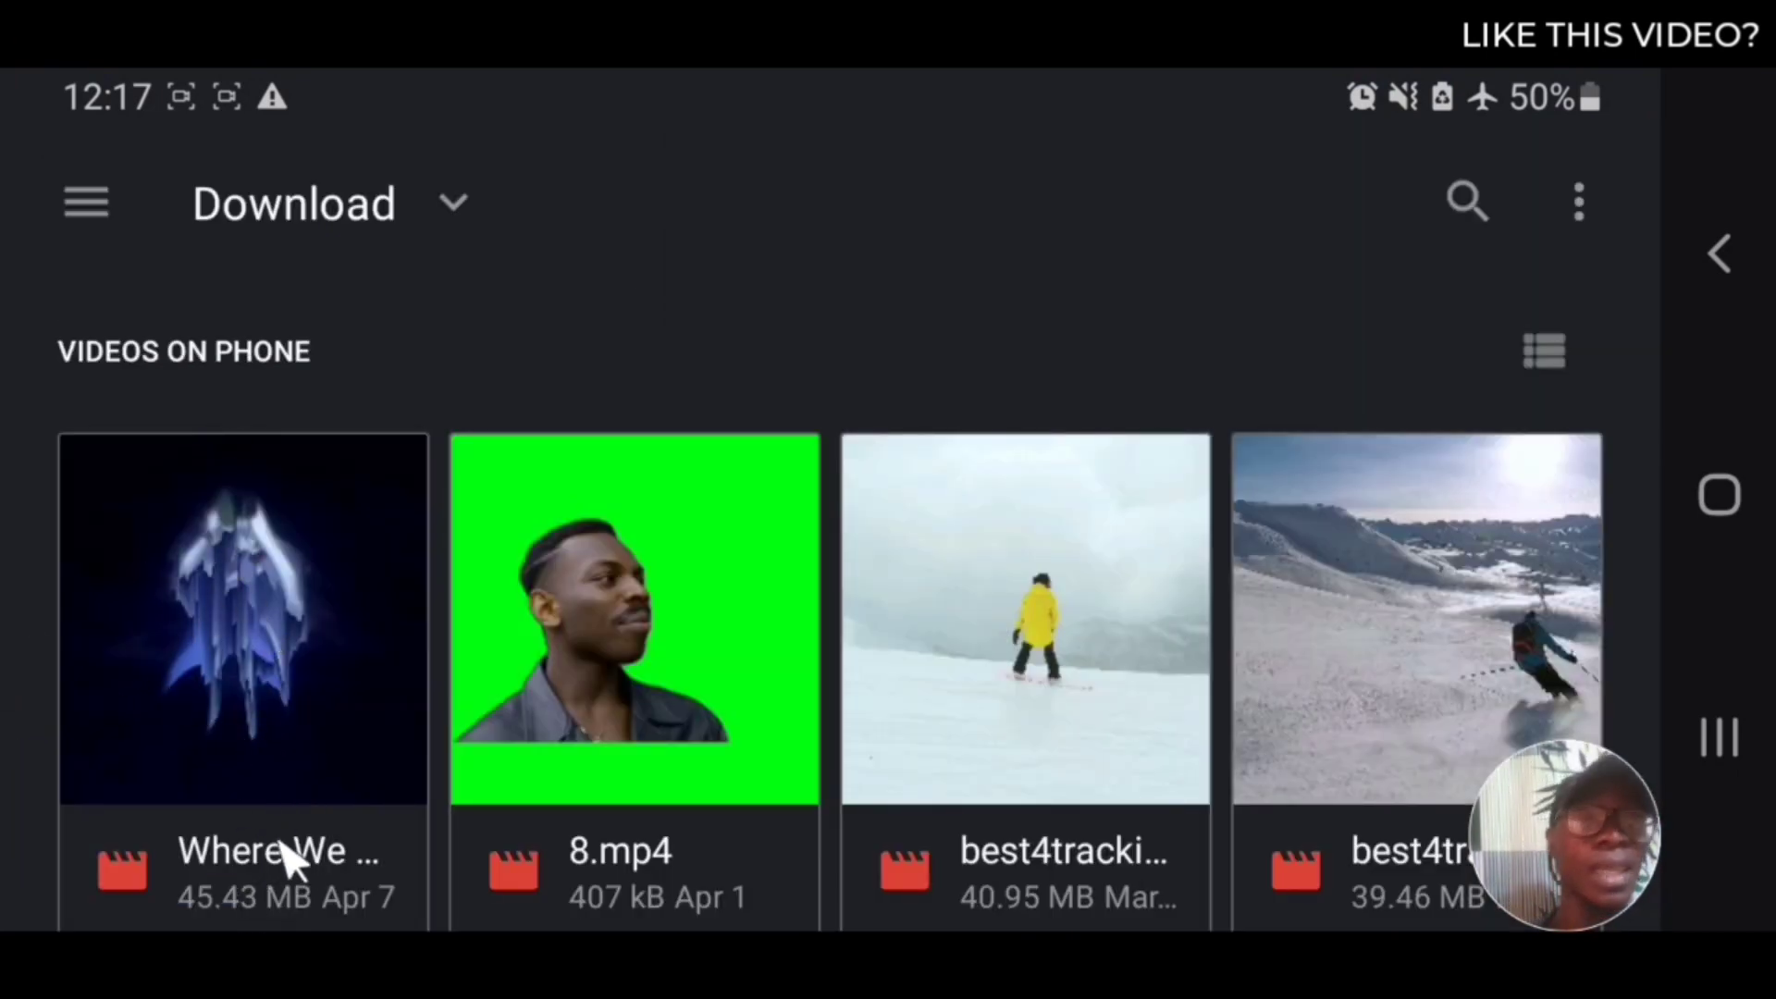
left_click(186, 666)
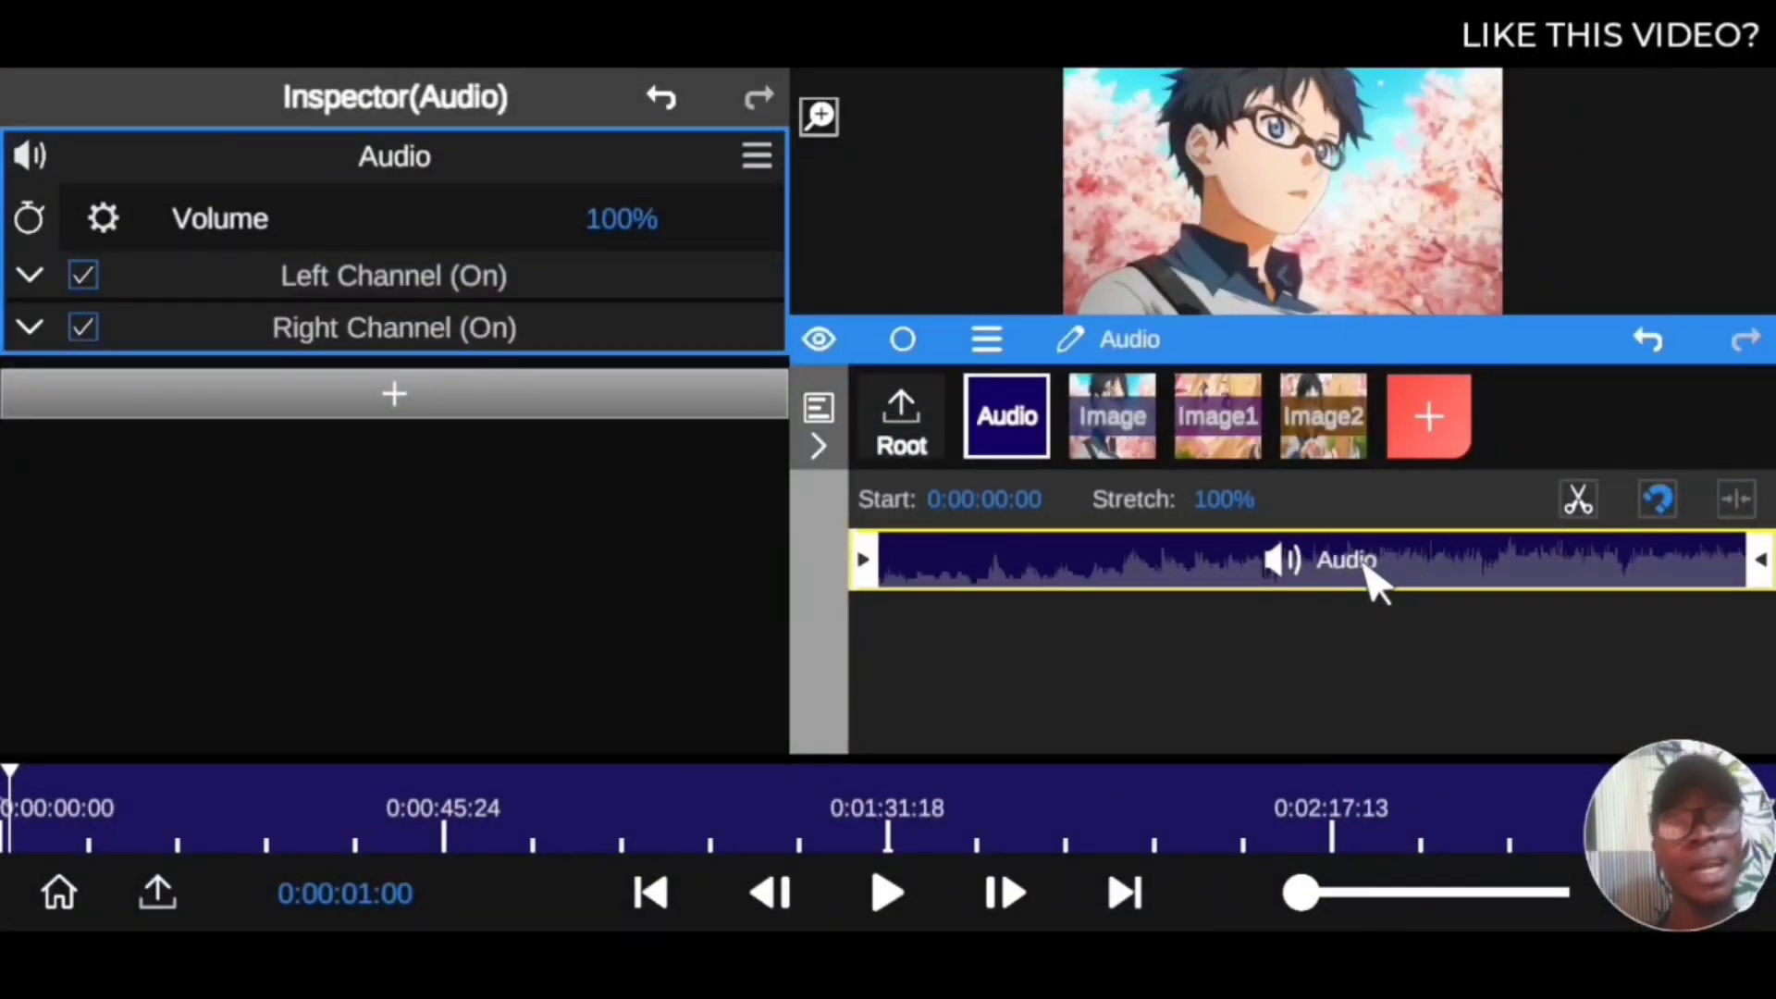
Step: Preview the extracted audio, then choose Media from the Audio layer's menu to replace it
left_click(881, 889)
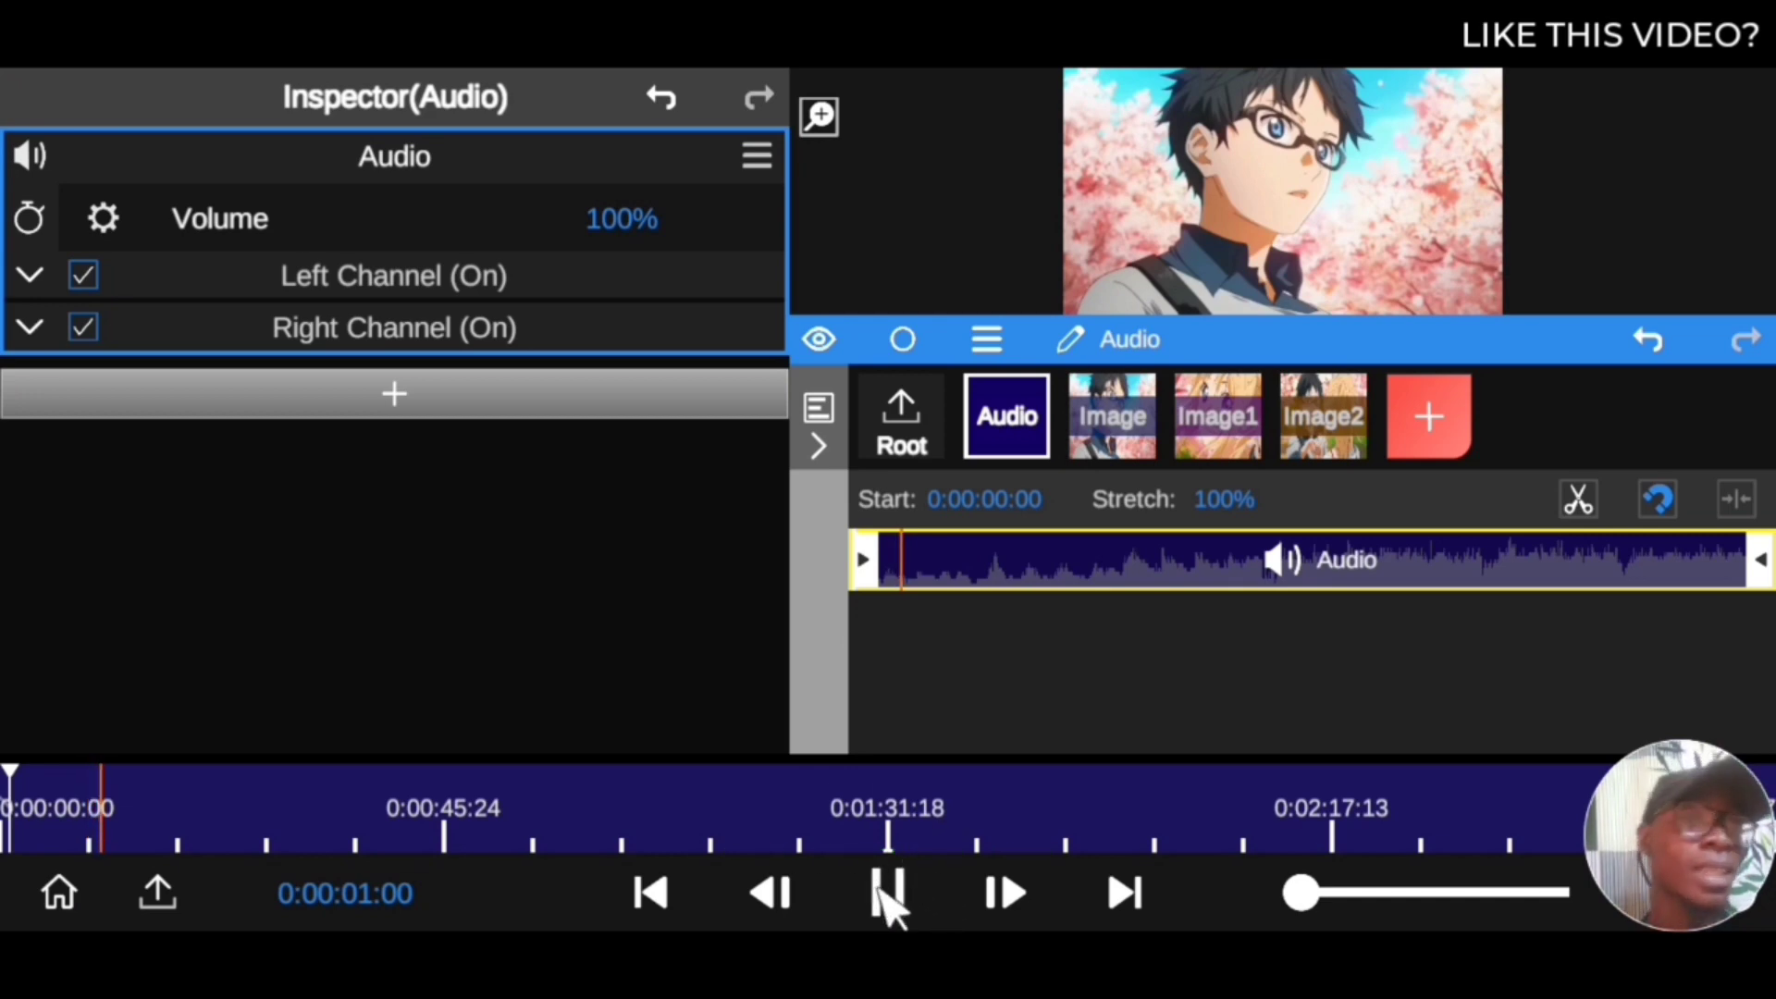
left_click(889, 895)
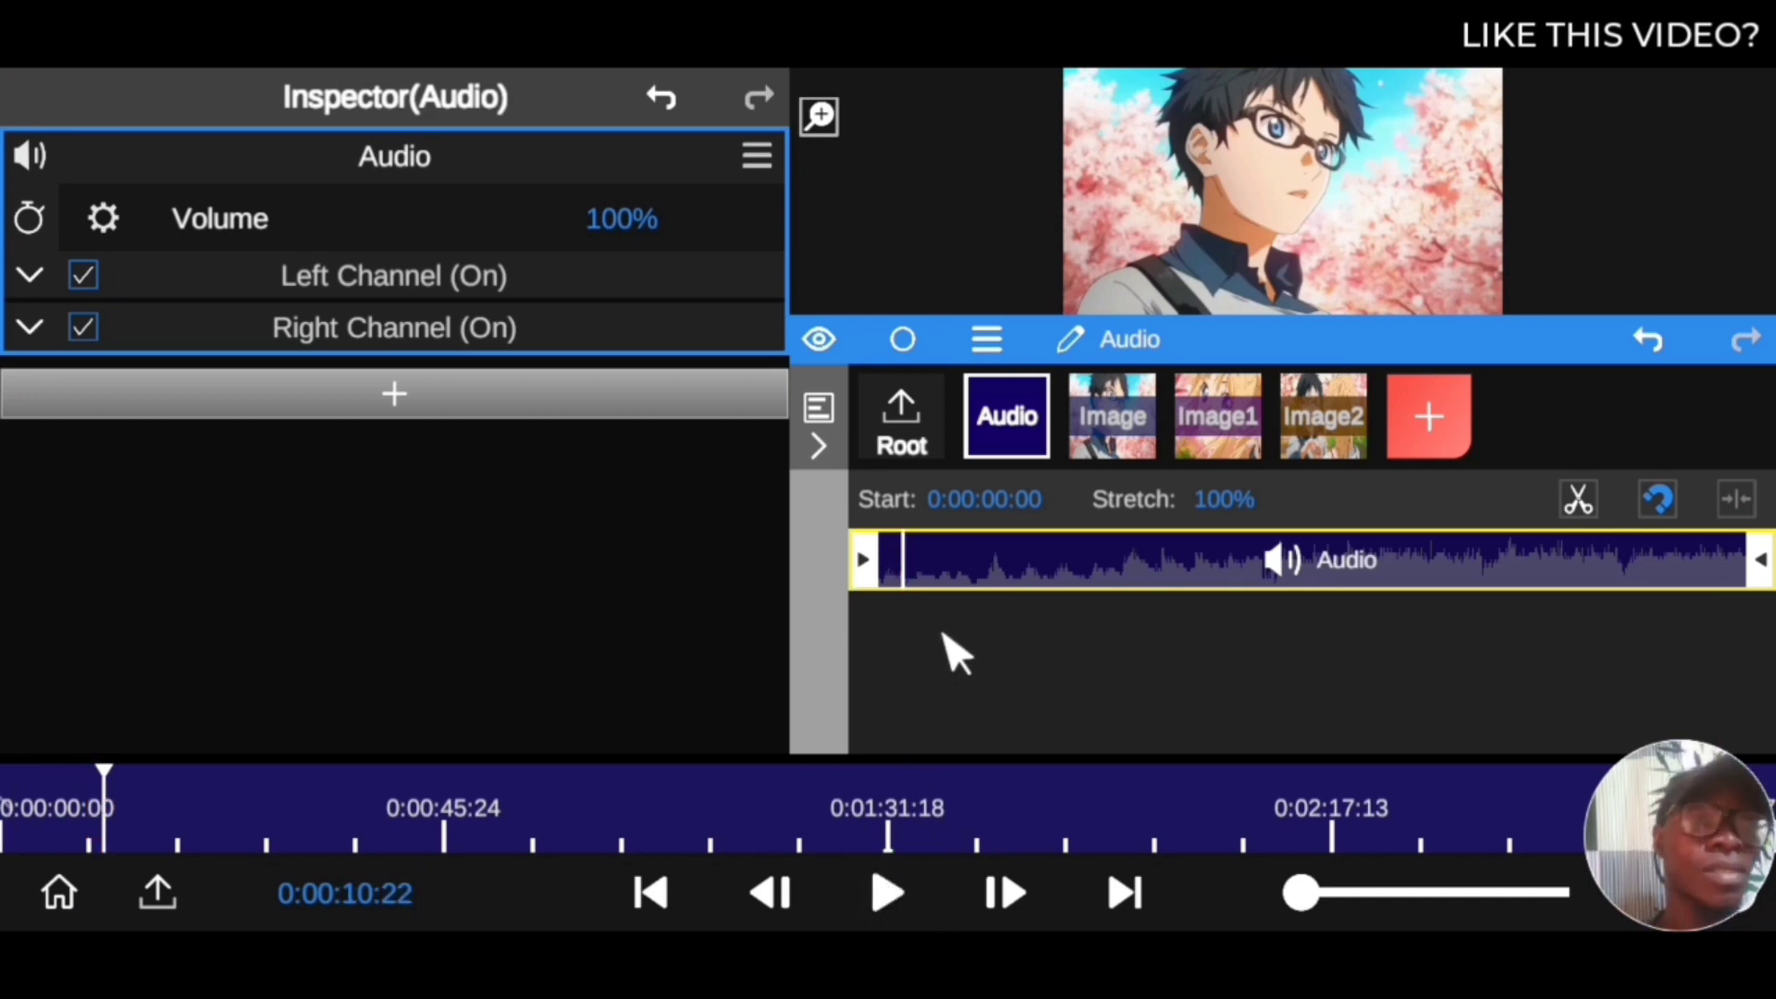
left_click(987, 340)
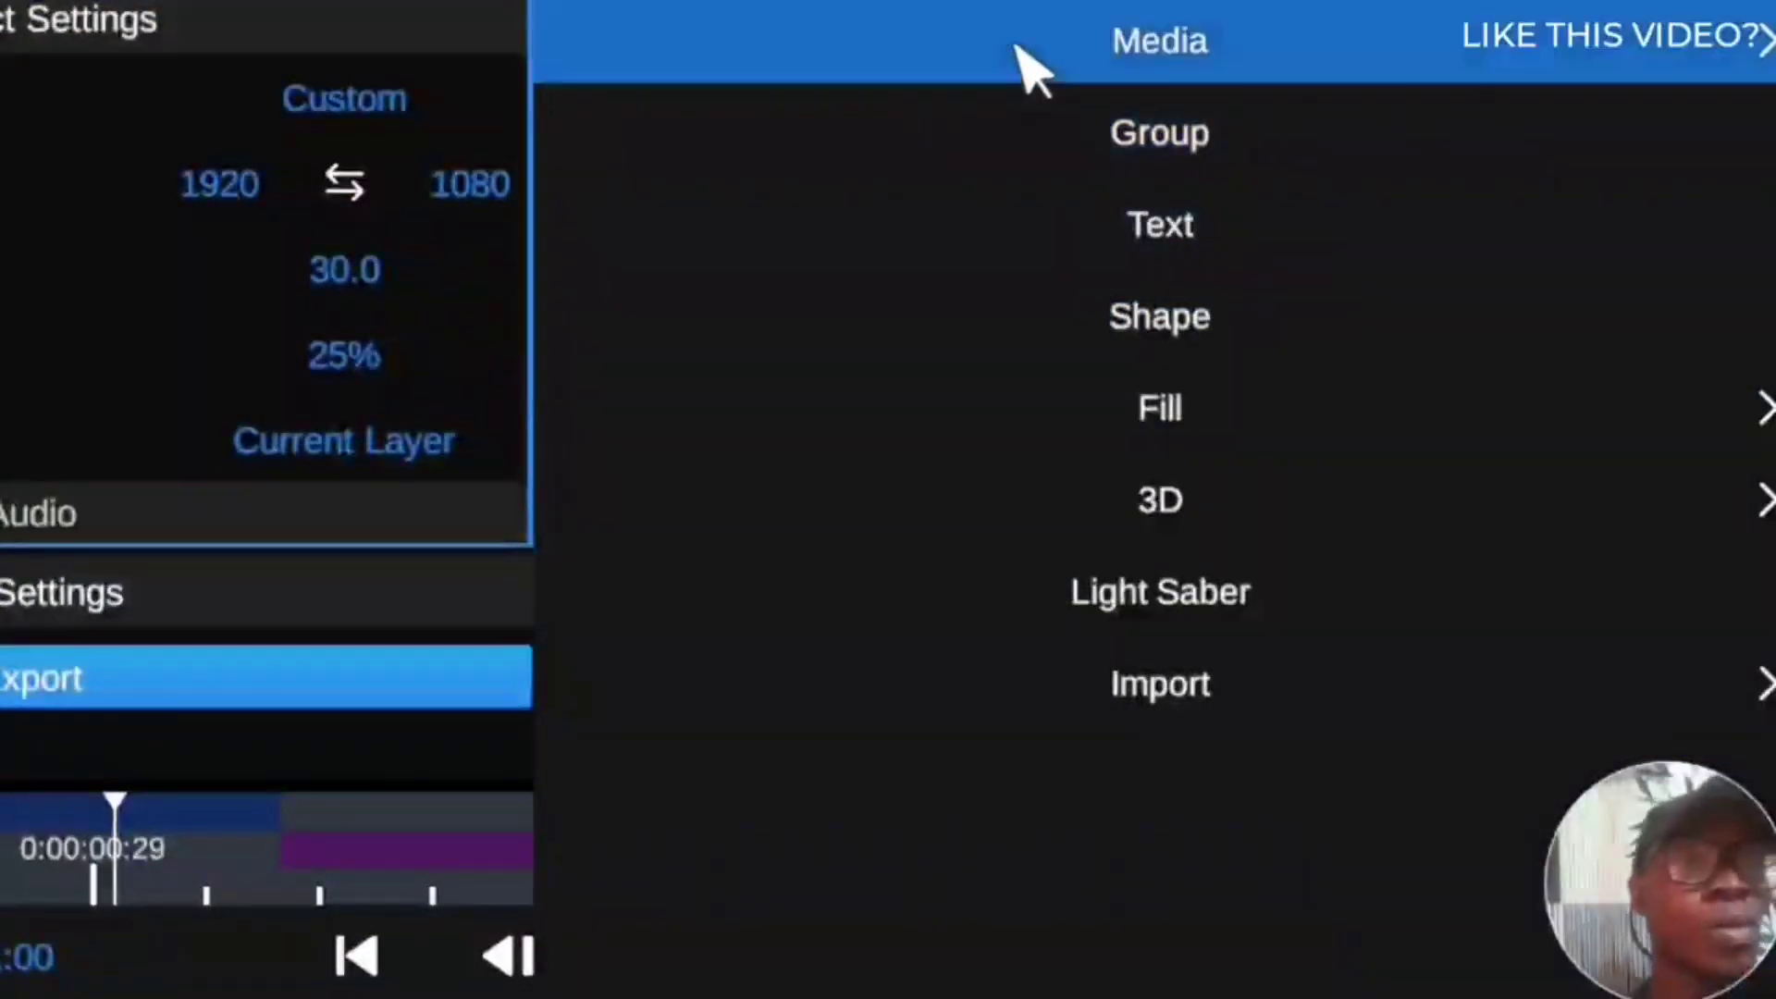
left_click(1017, 51)
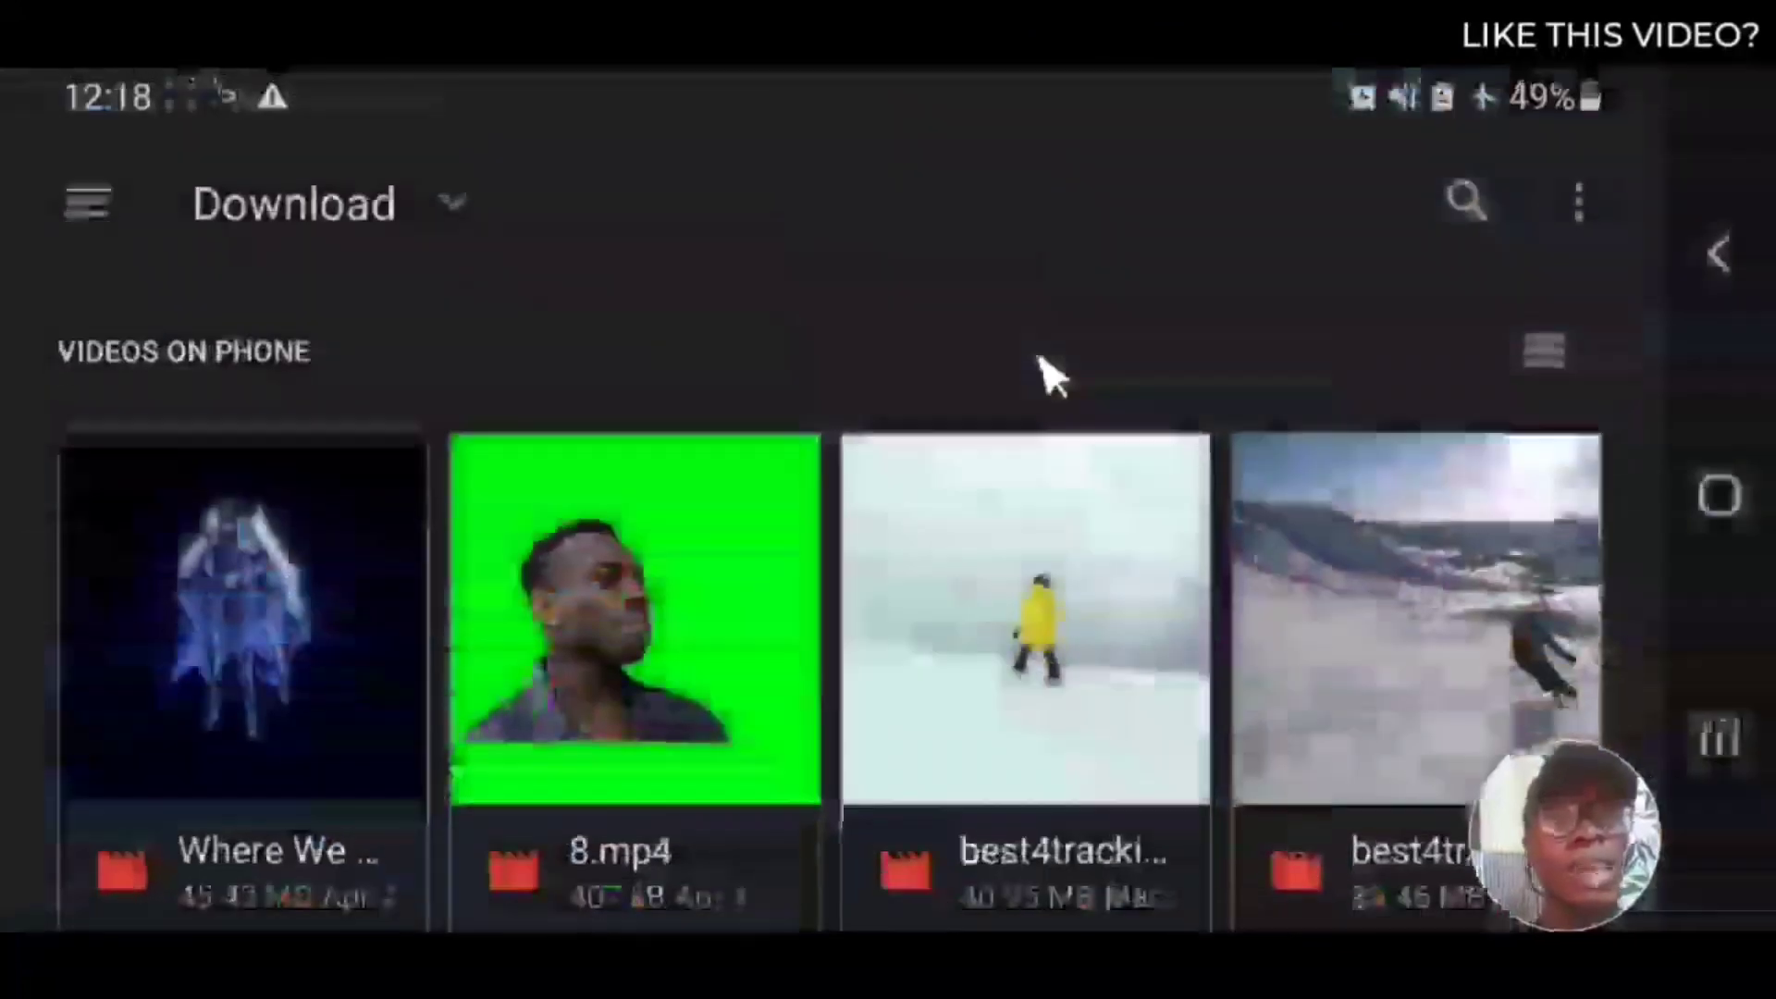
Step: Replace the audio with the Freeling music file from the Footage4Tutorial folder
left_click(102, 207)
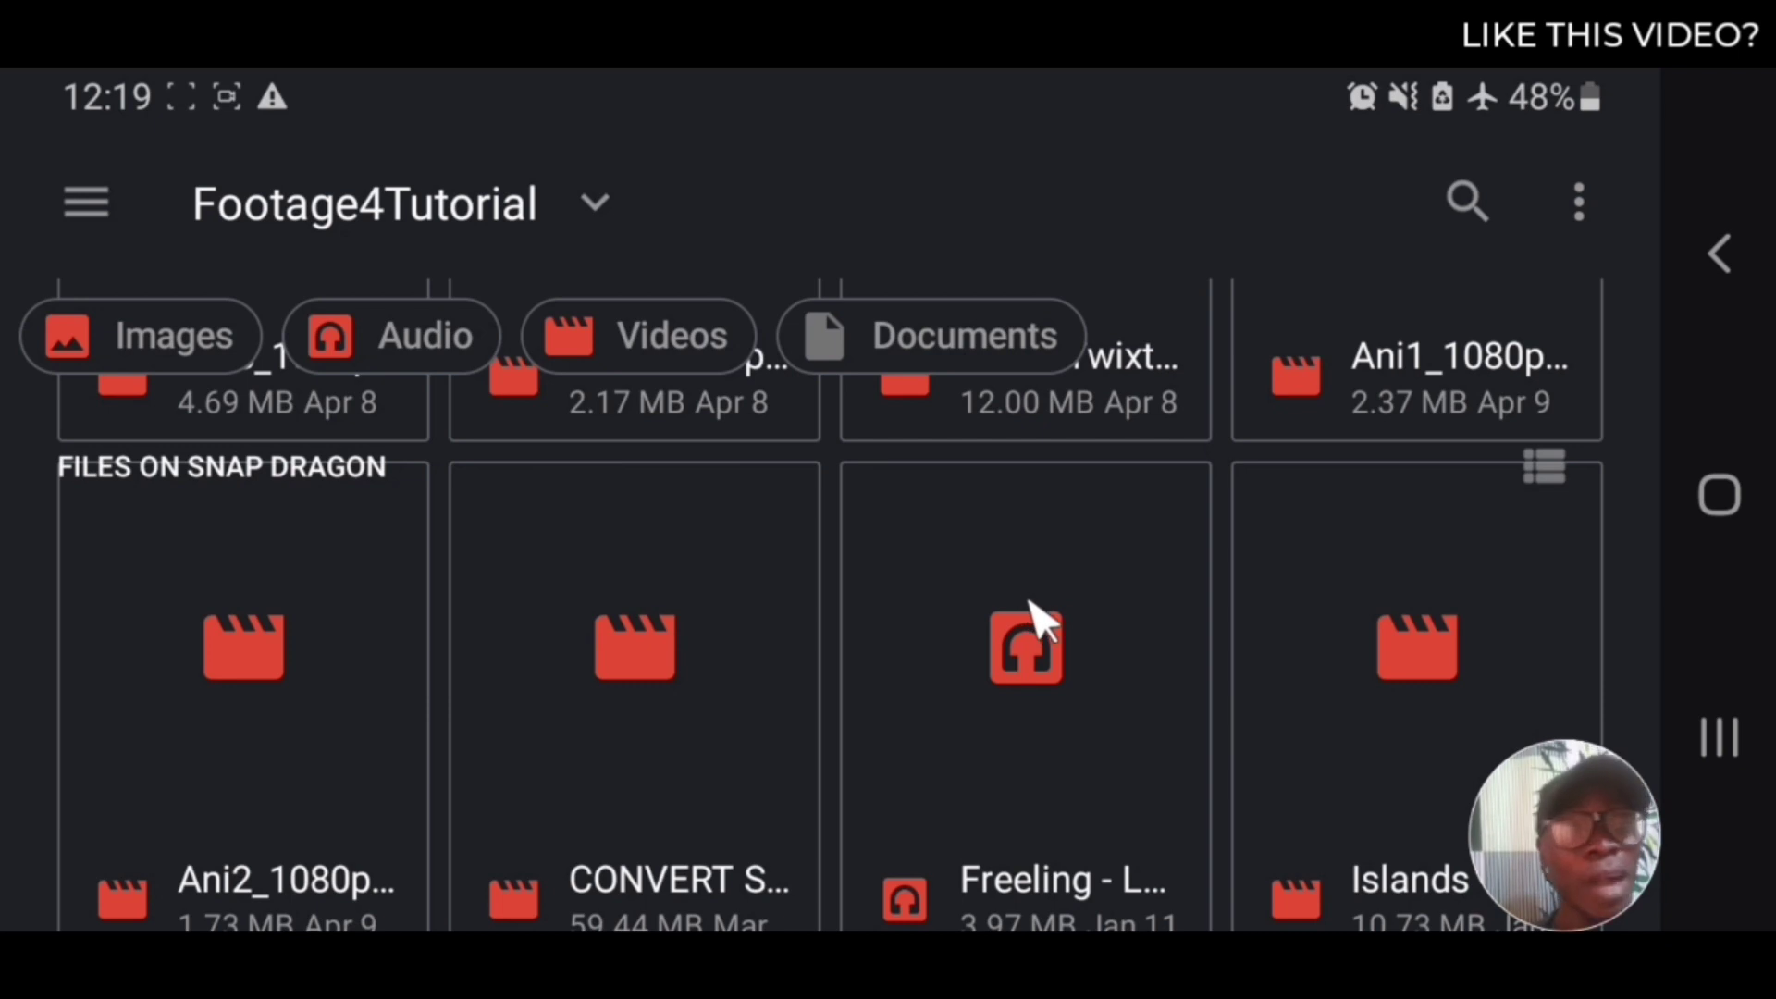
left_click(1029, 647)
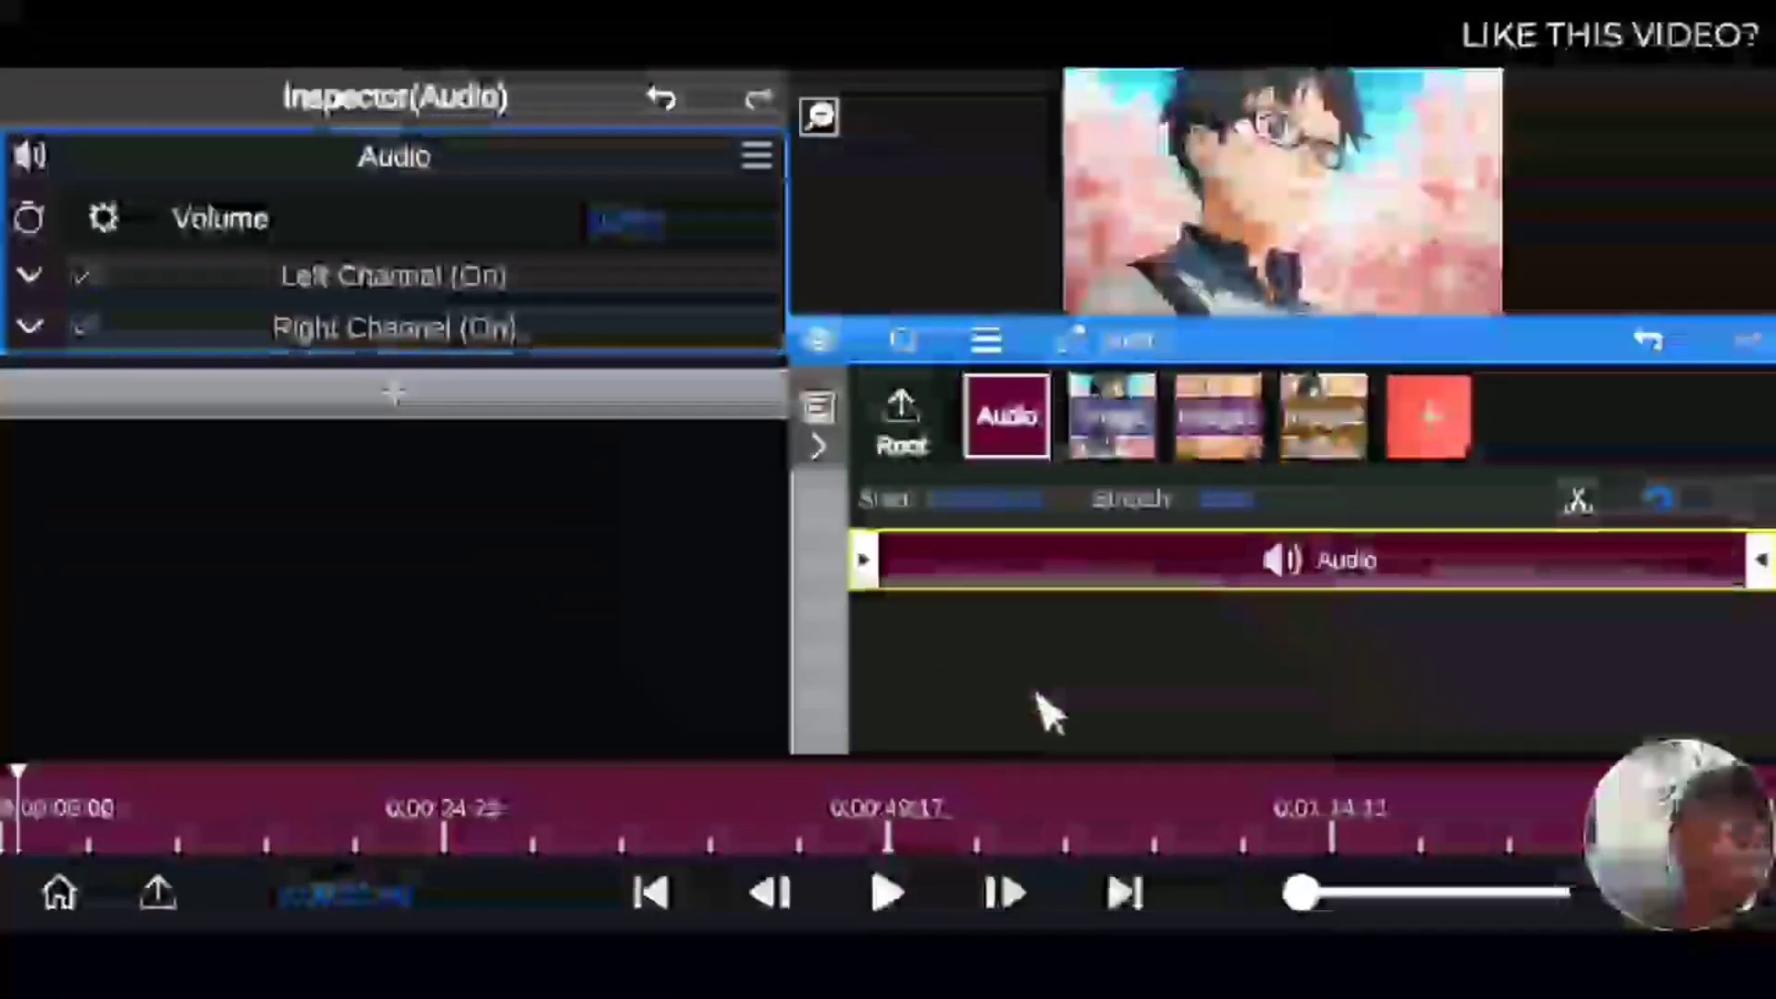
Step: Preview the new music, rewind the playhead to 0:00:00:00, and collapse the track rows
left_click(896, 889)
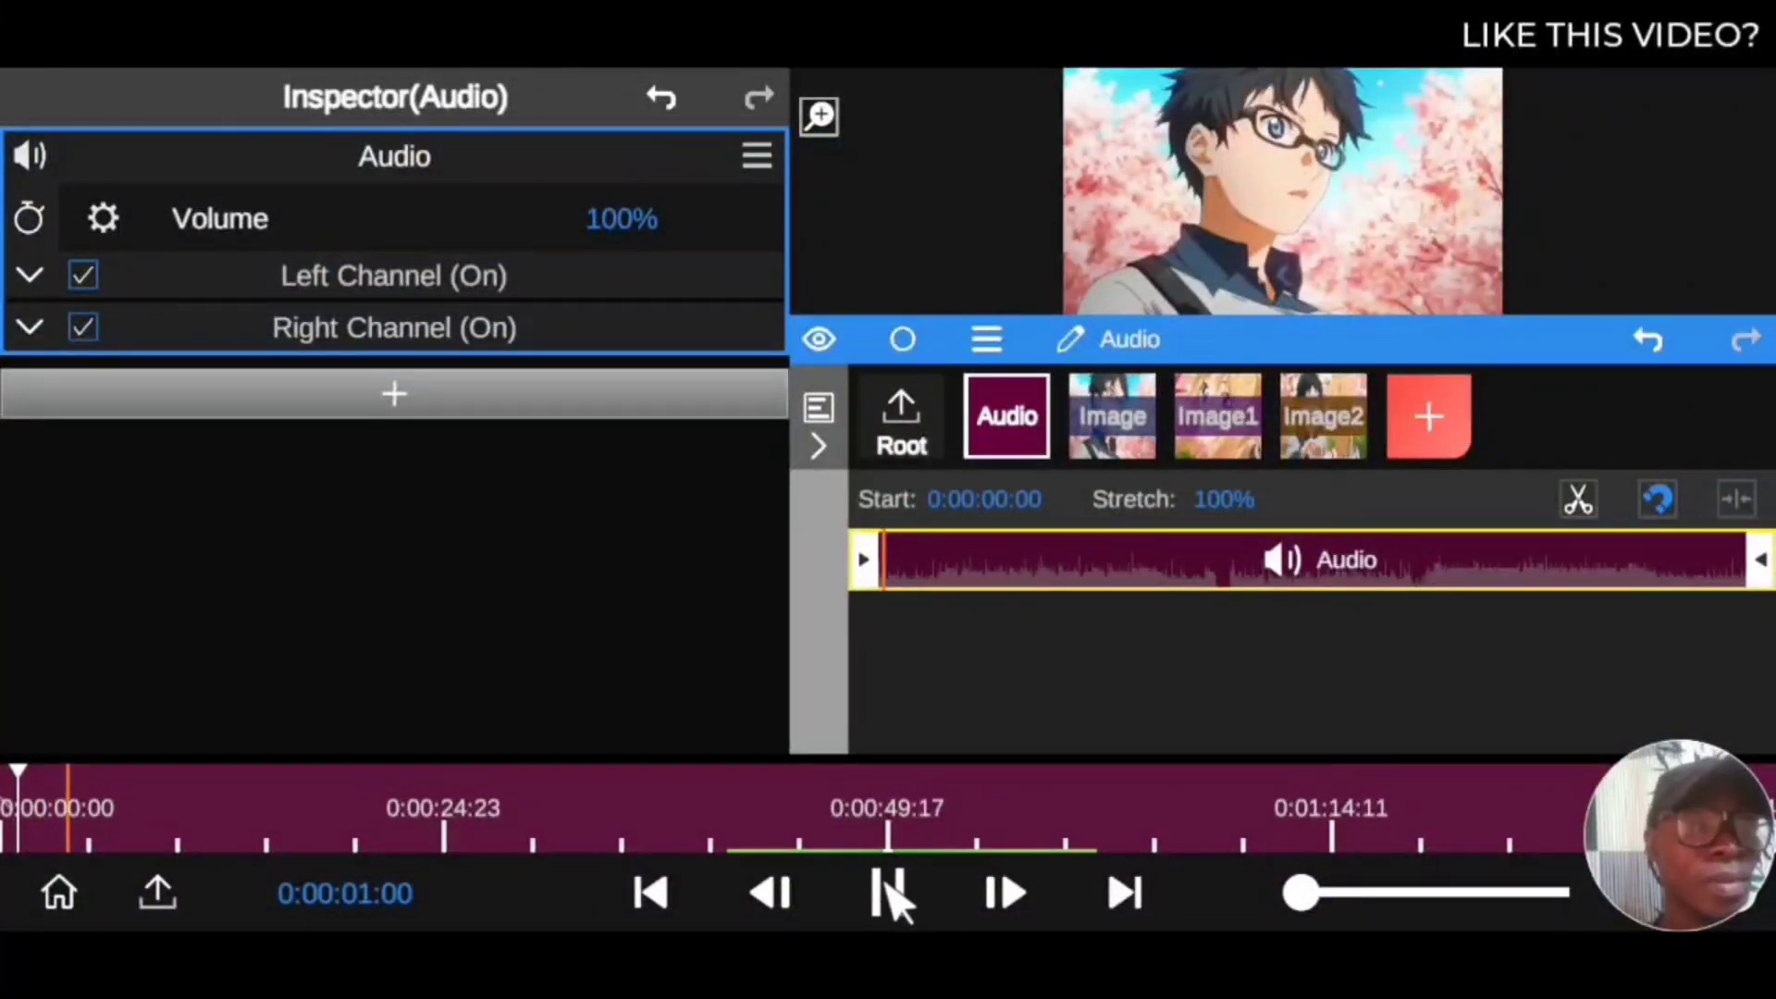
left_click(893, 893)
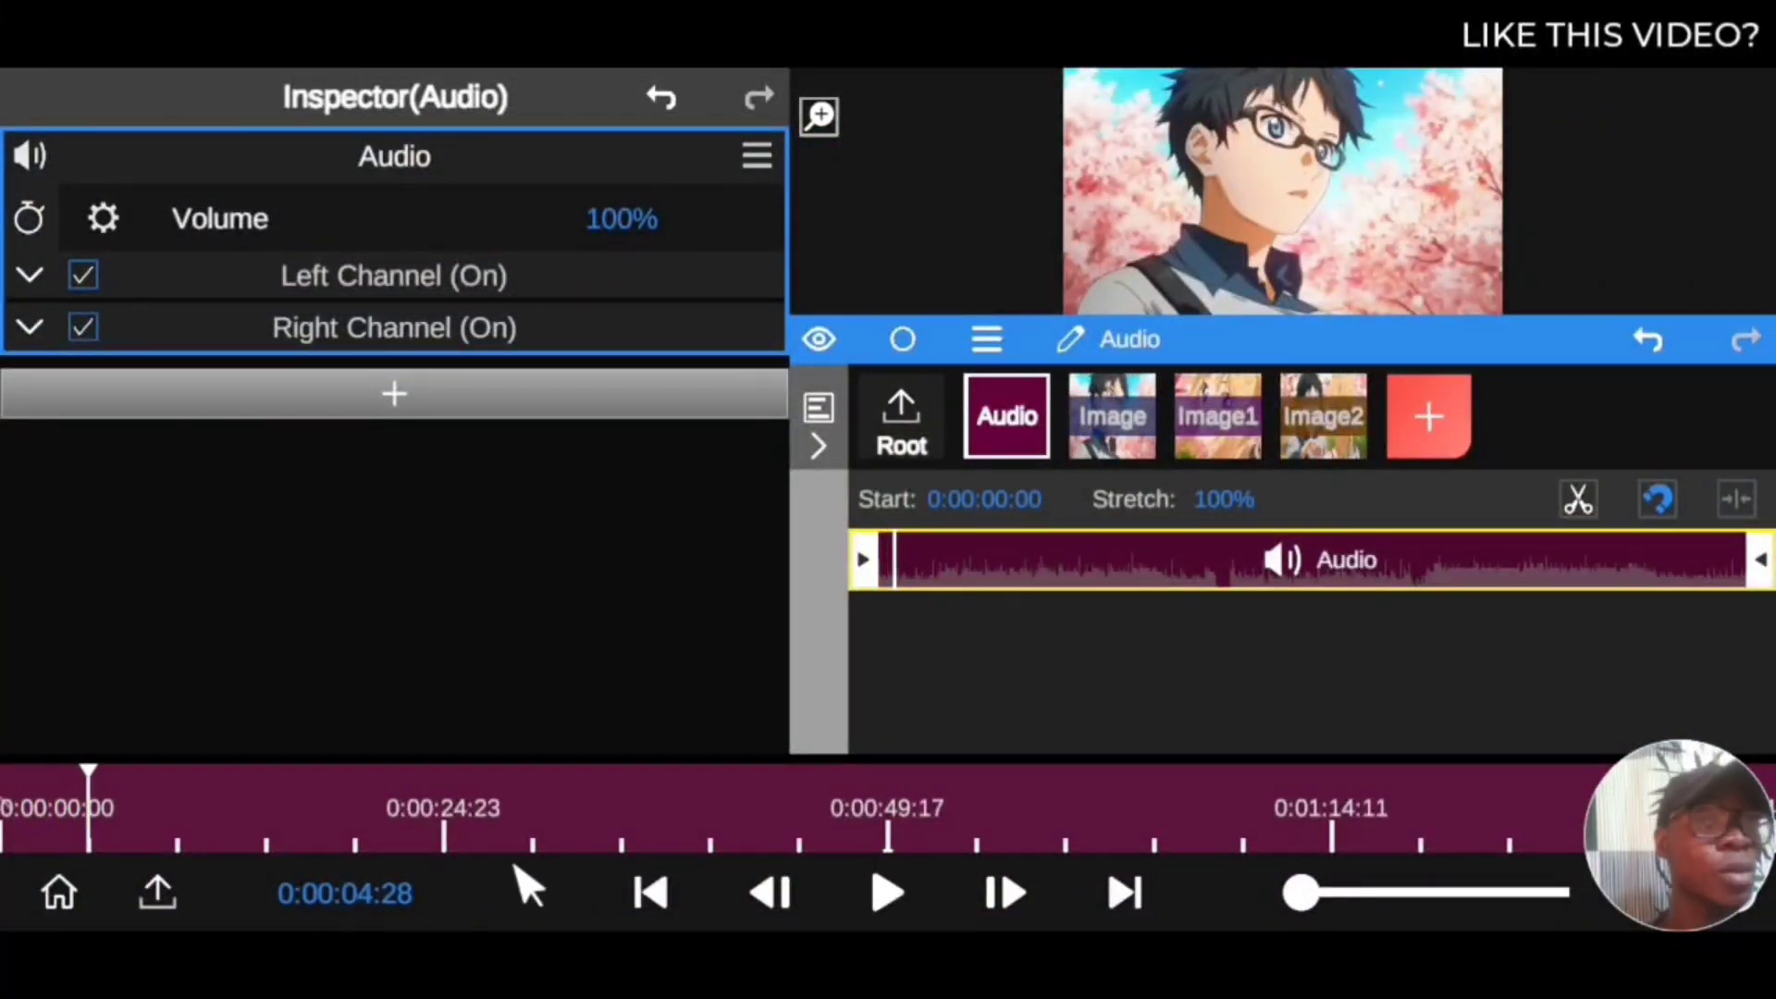
left_click_drag(93, 805, 5, 805)
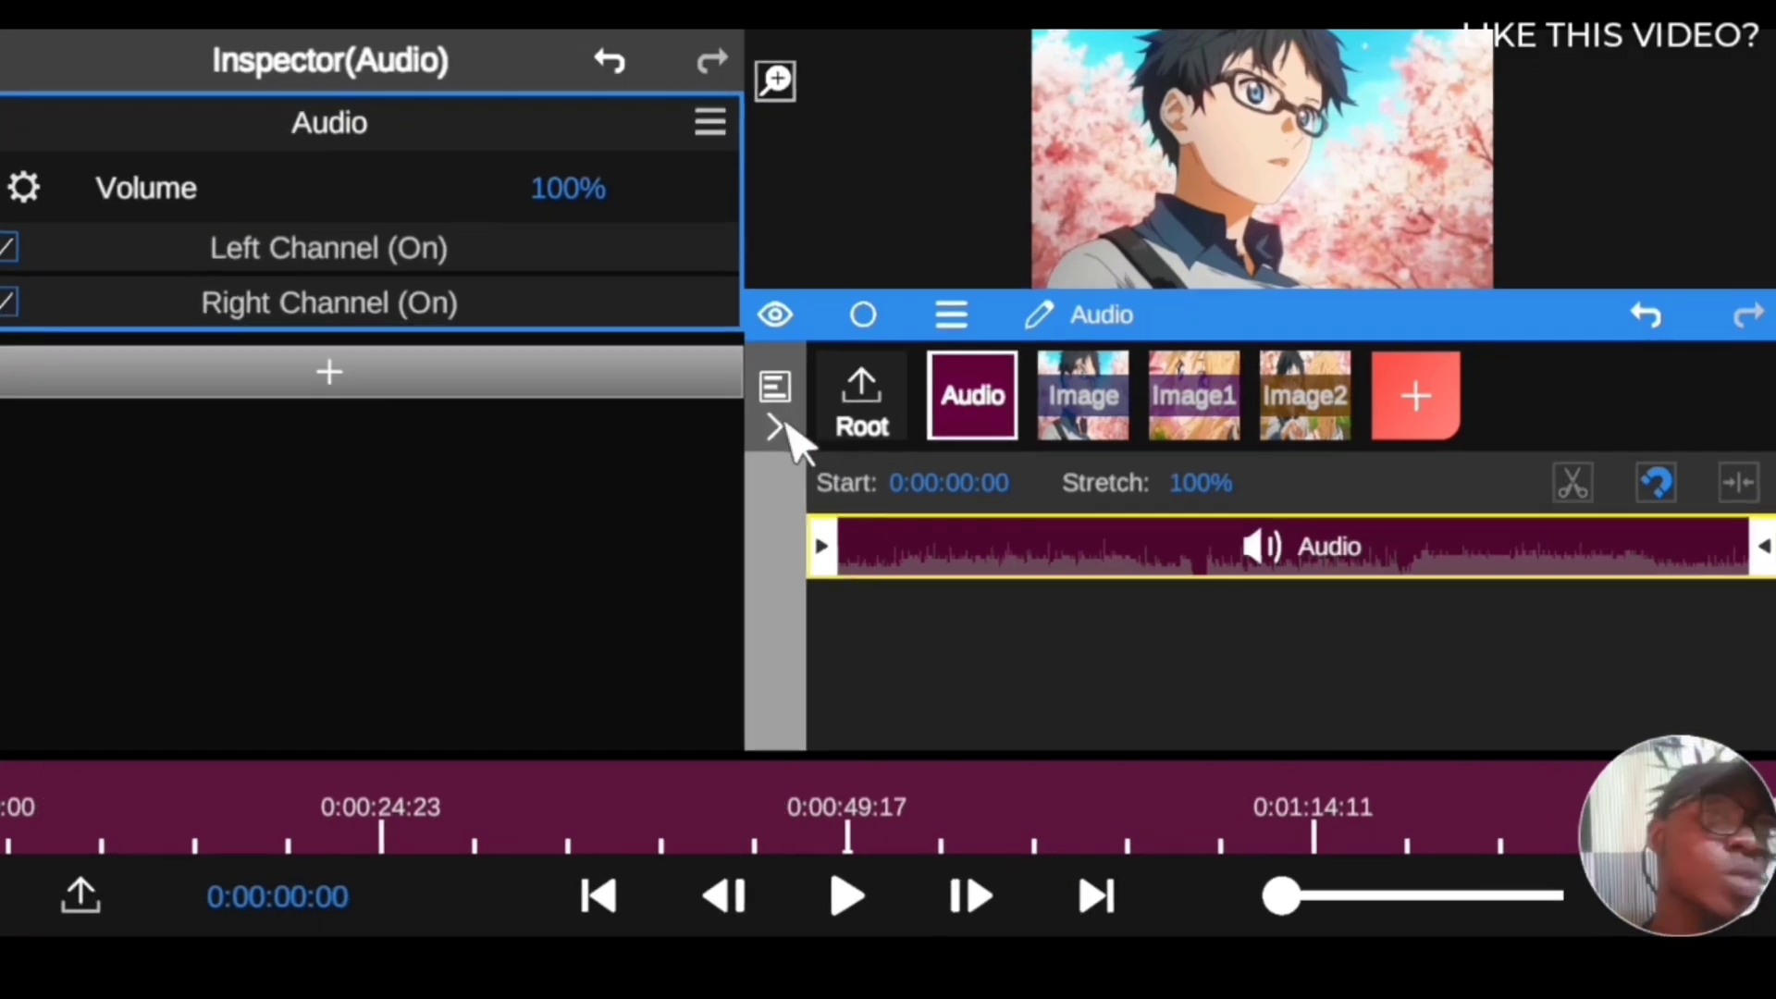
left_click(818, 447)
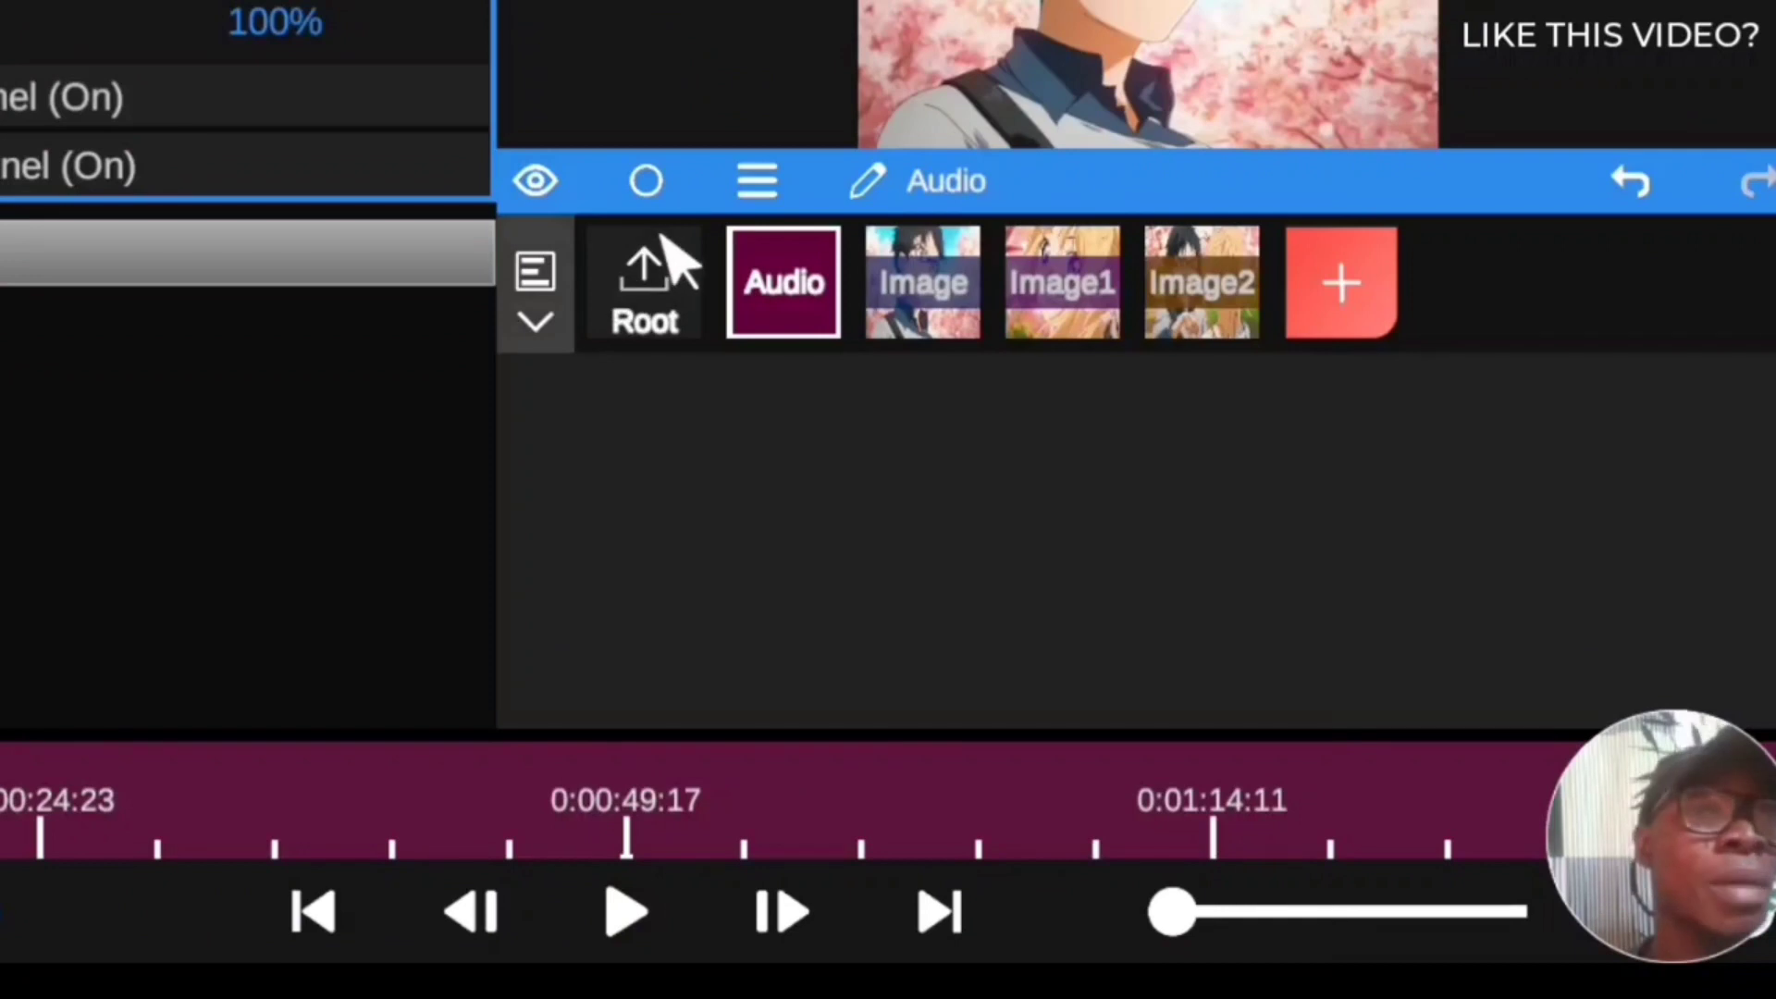
left_click(663, 242)
Step: Drag the Audio layer to sit after Image2 in the layer order
left_click(537, 322)
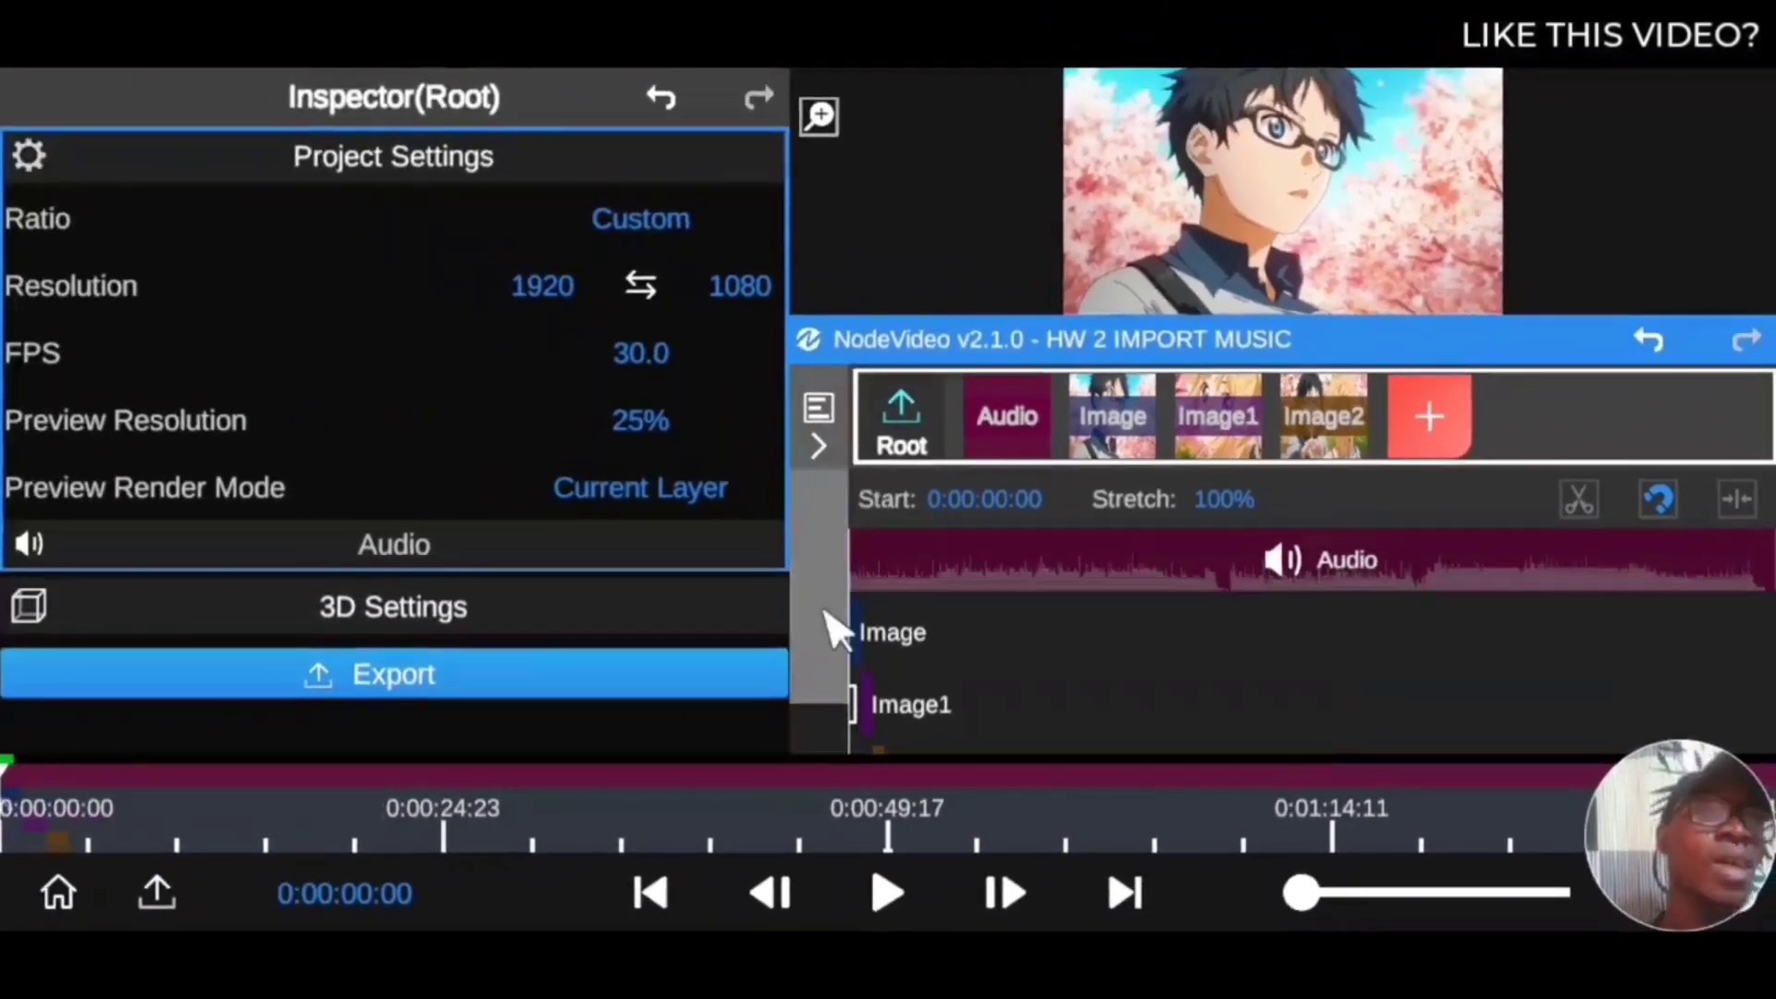
scroll(759, 589, "down", 2)
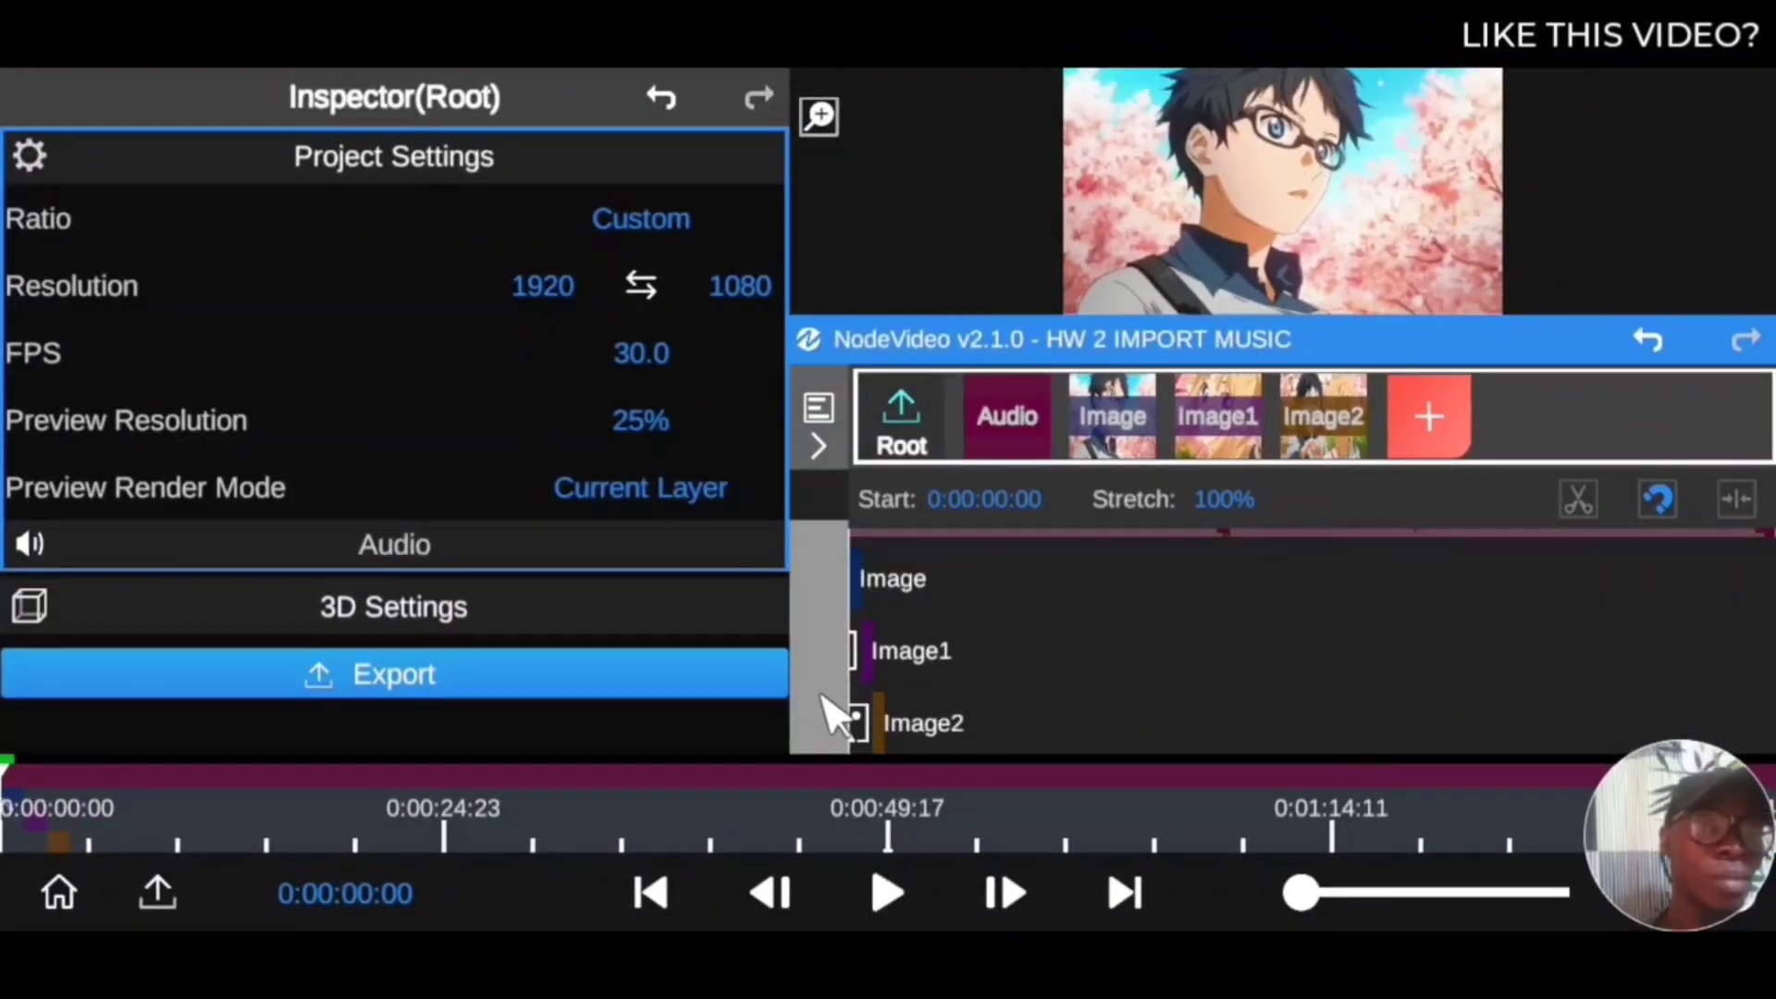
scroll(832, 675, "up", 2)
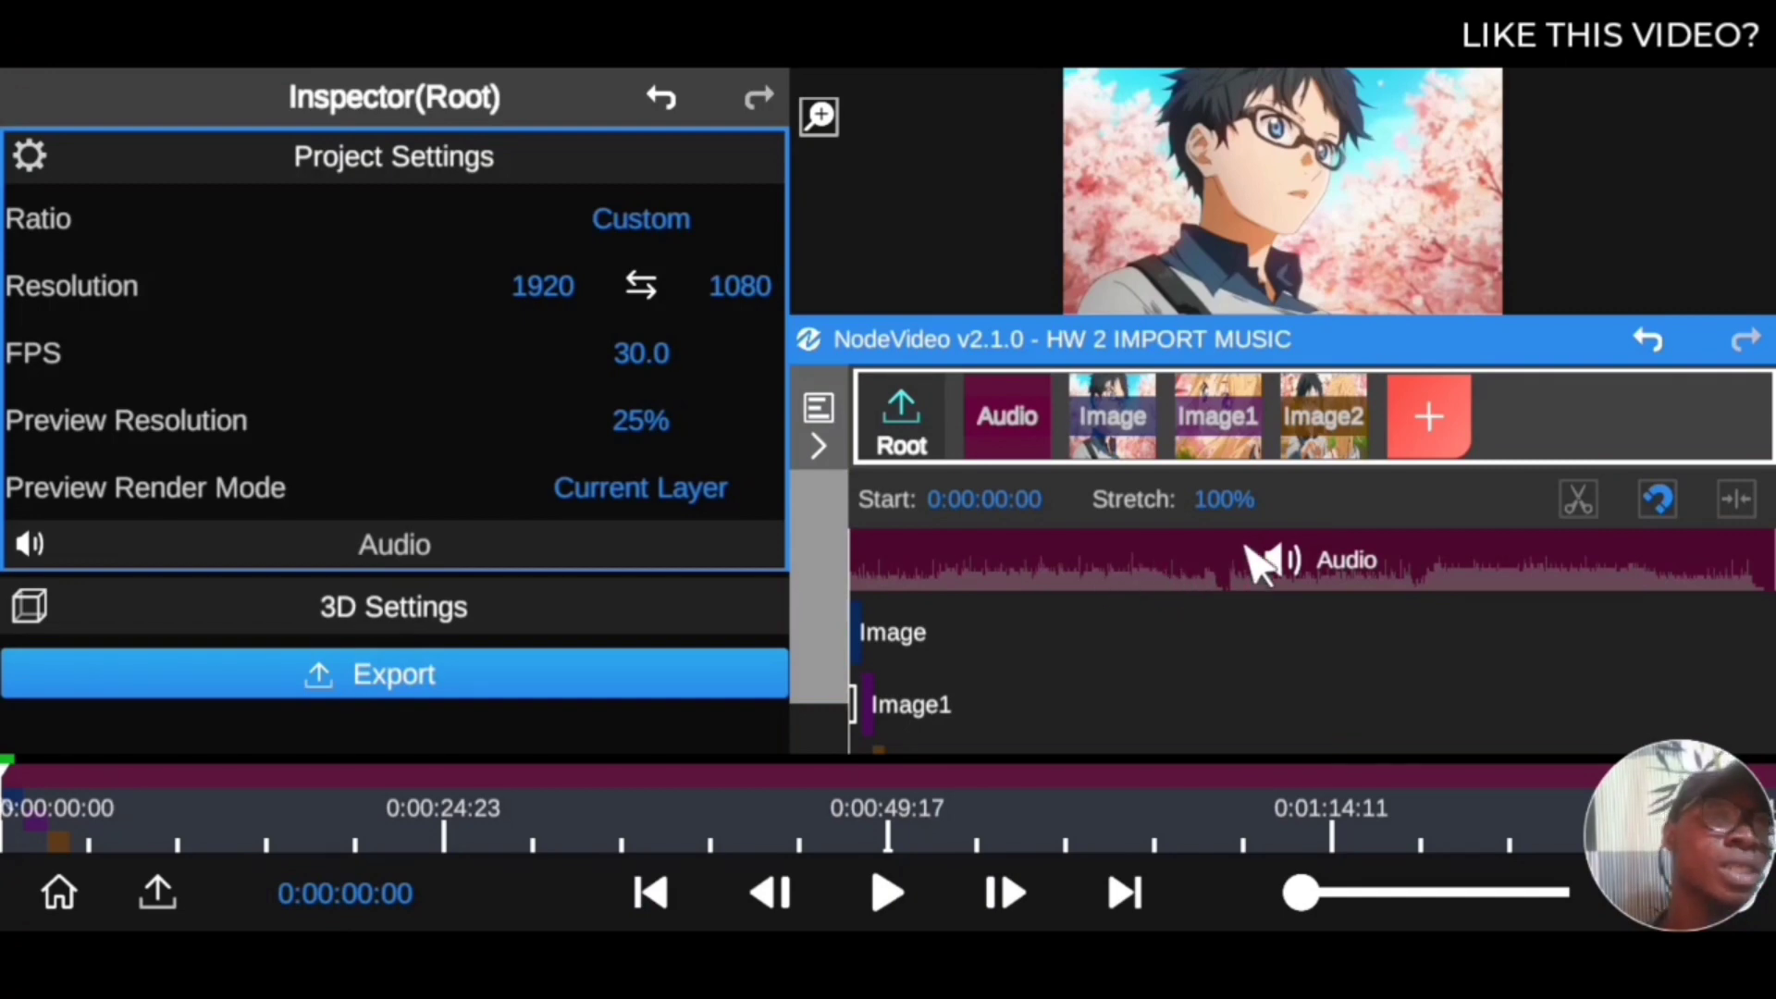
scroll(815, 638, "down", 2)
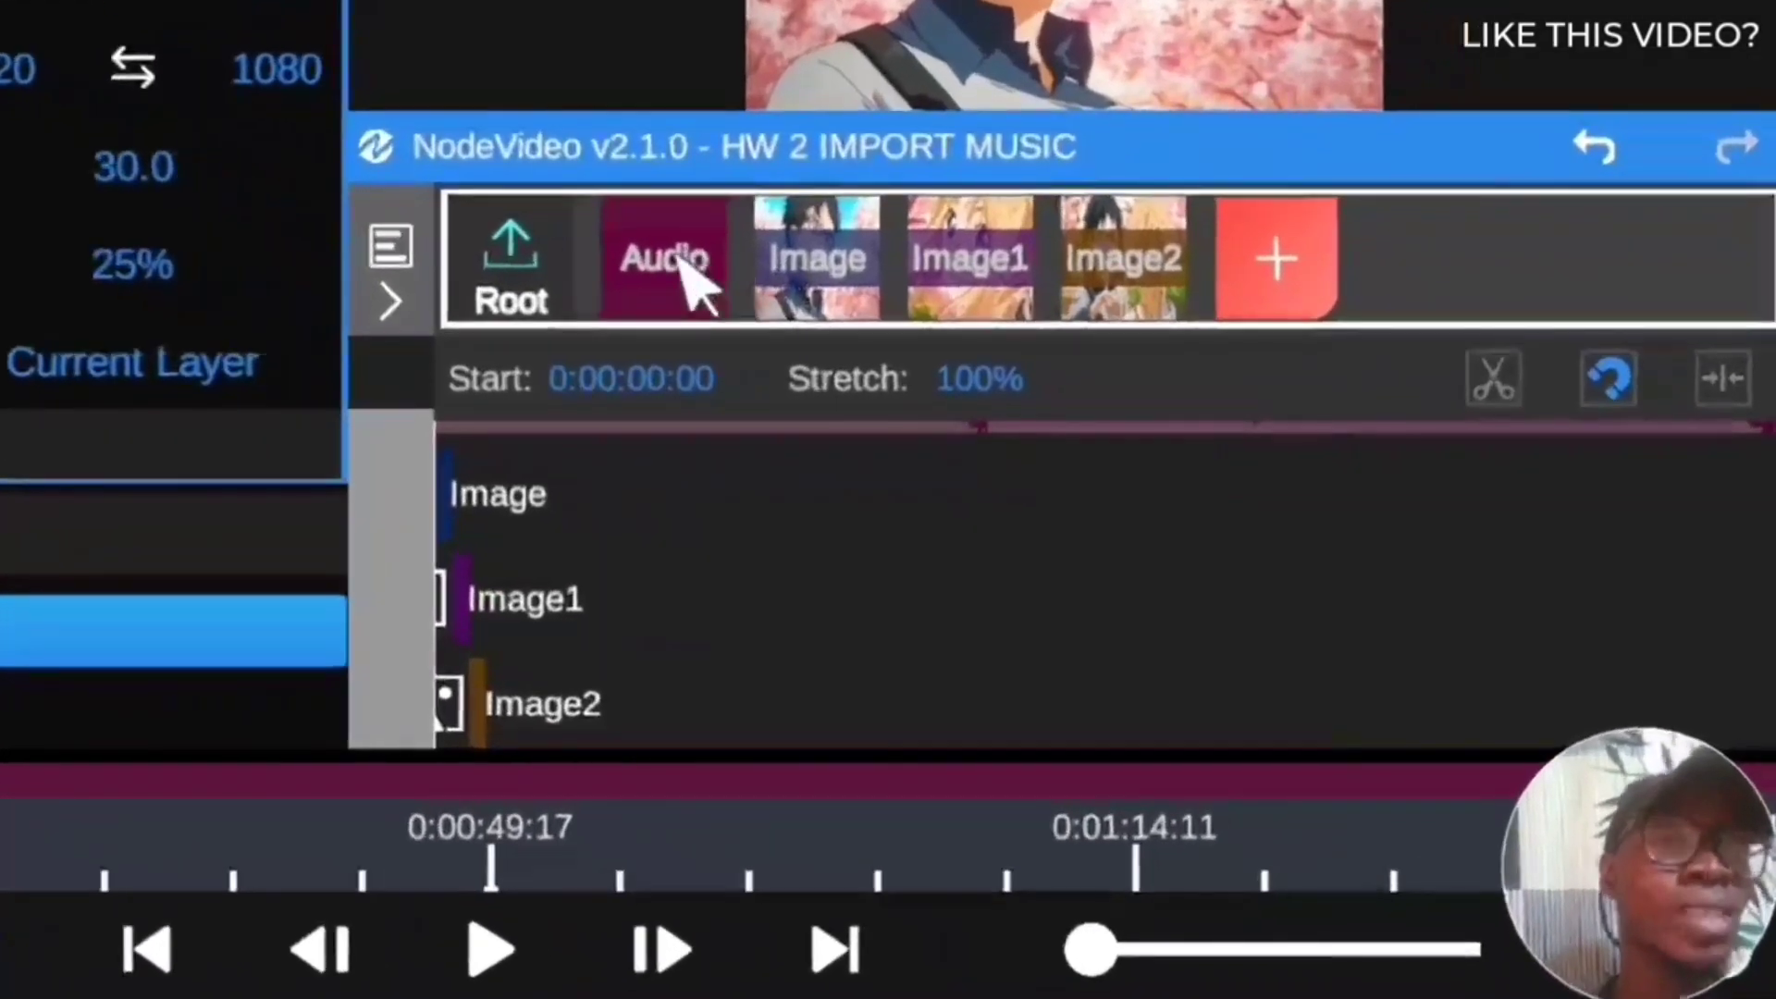
left_click(680, 259)
left_click_drag(673, 259, 1121, 298)
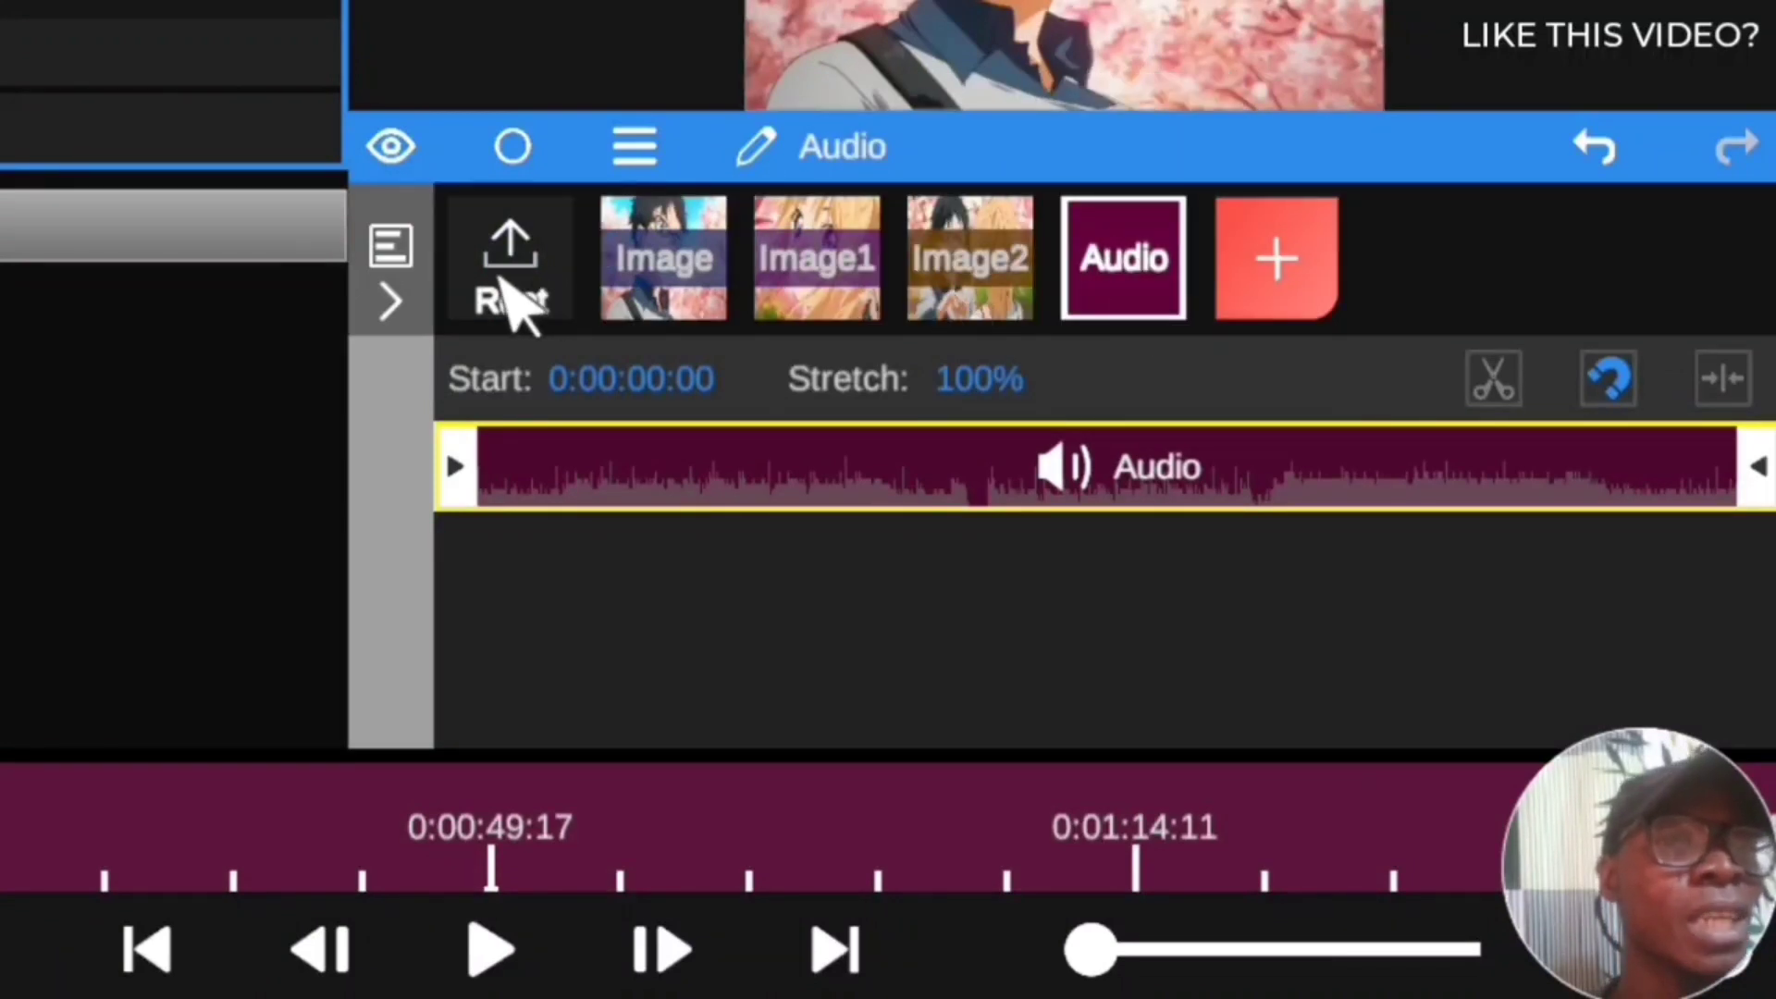
Step: Return to the root project view and review the reordered track list
left_click(390, 303)
left_click(509, 296)
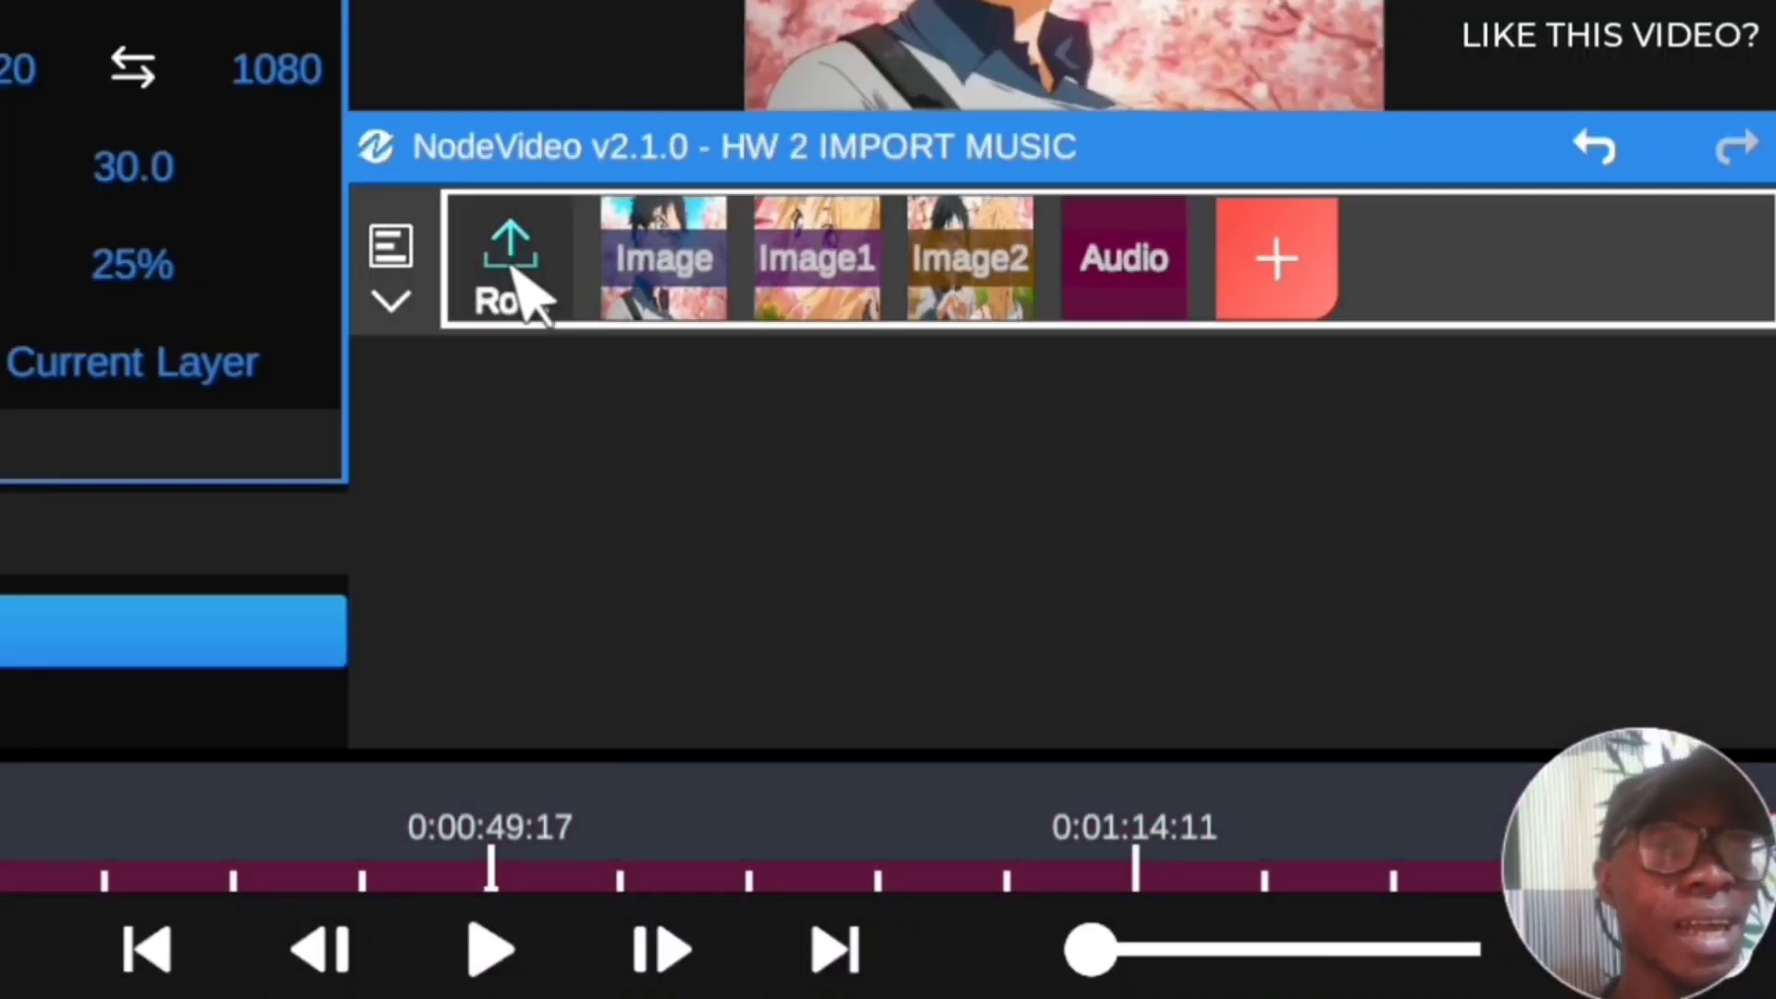
left_click(391, 305)
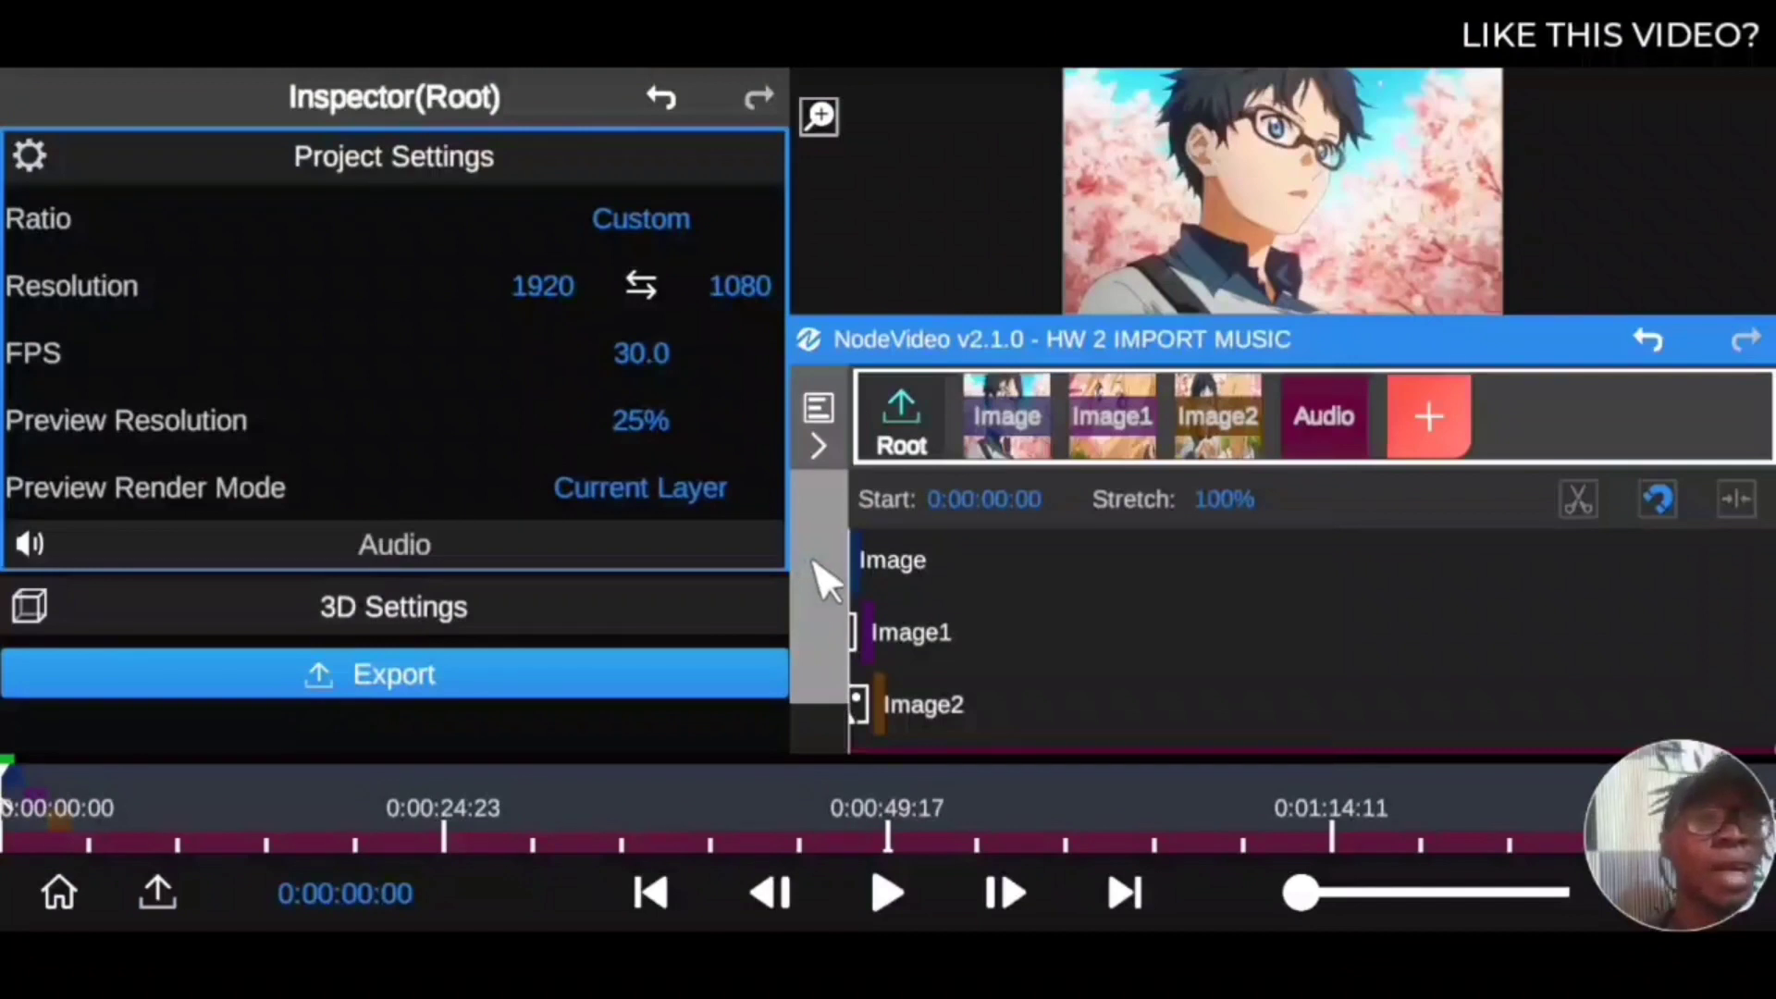
scroll(823, 647, "down", 1)
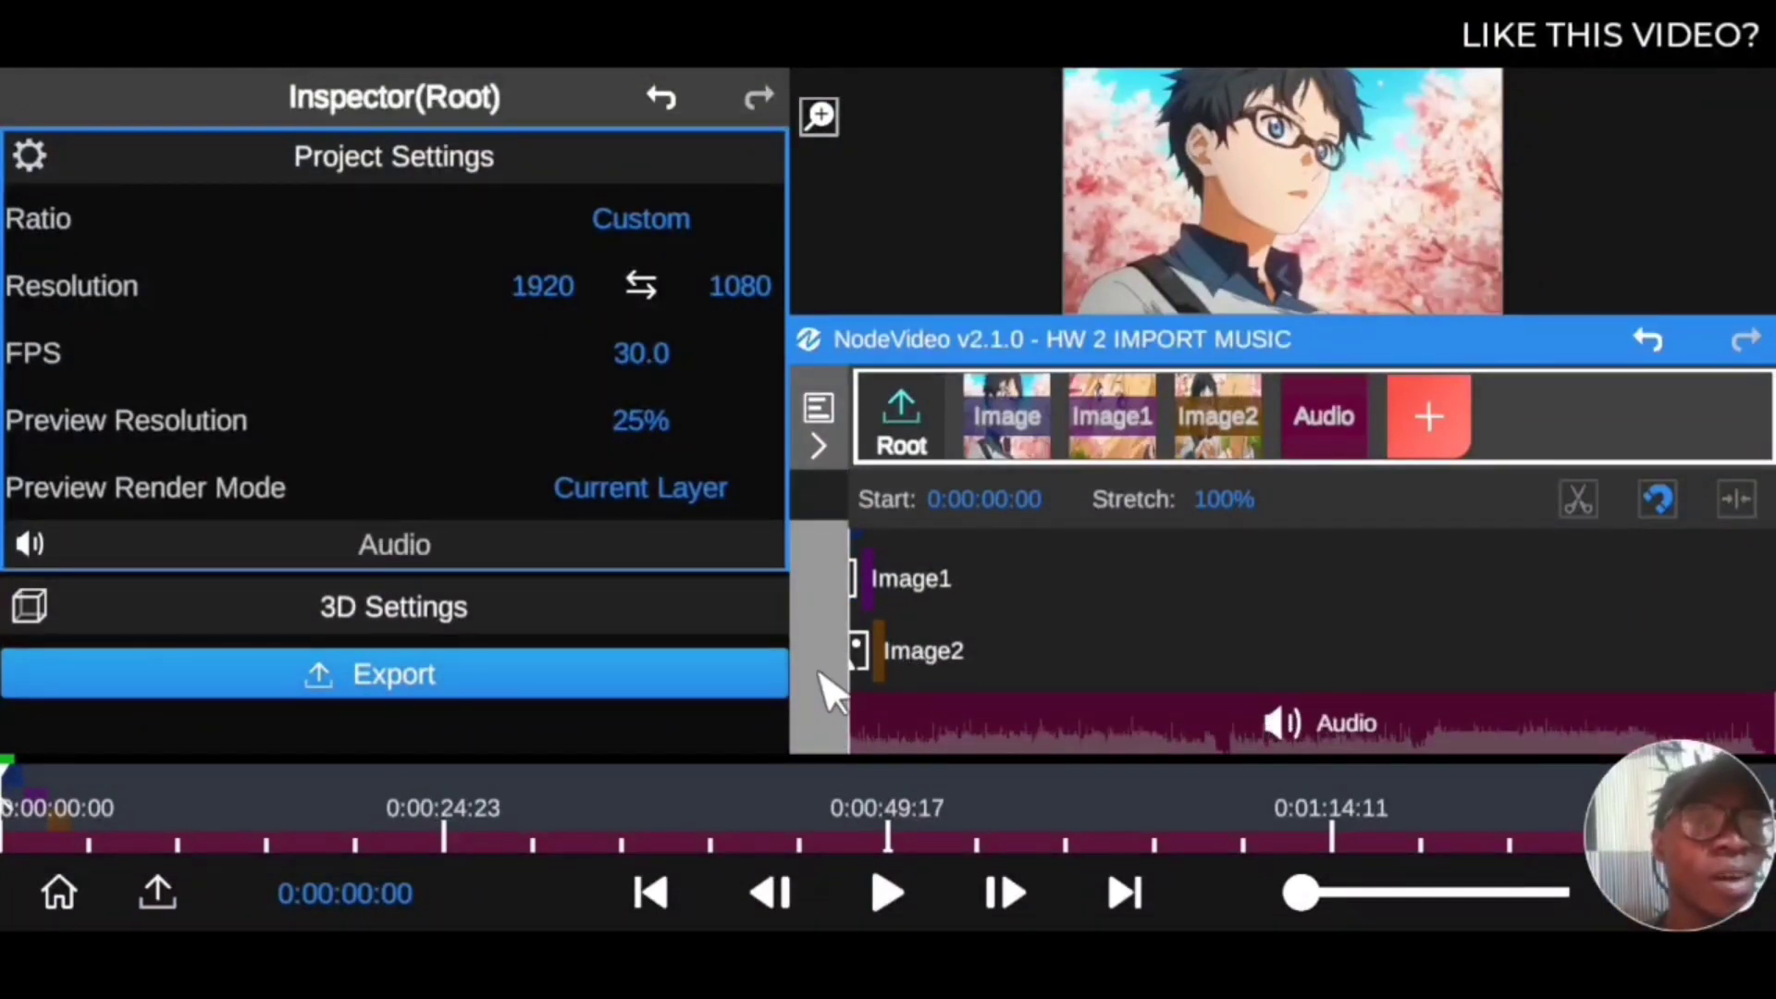
scroll(813, 586, "up", 1)
scroll(818, 726, "down", 1)
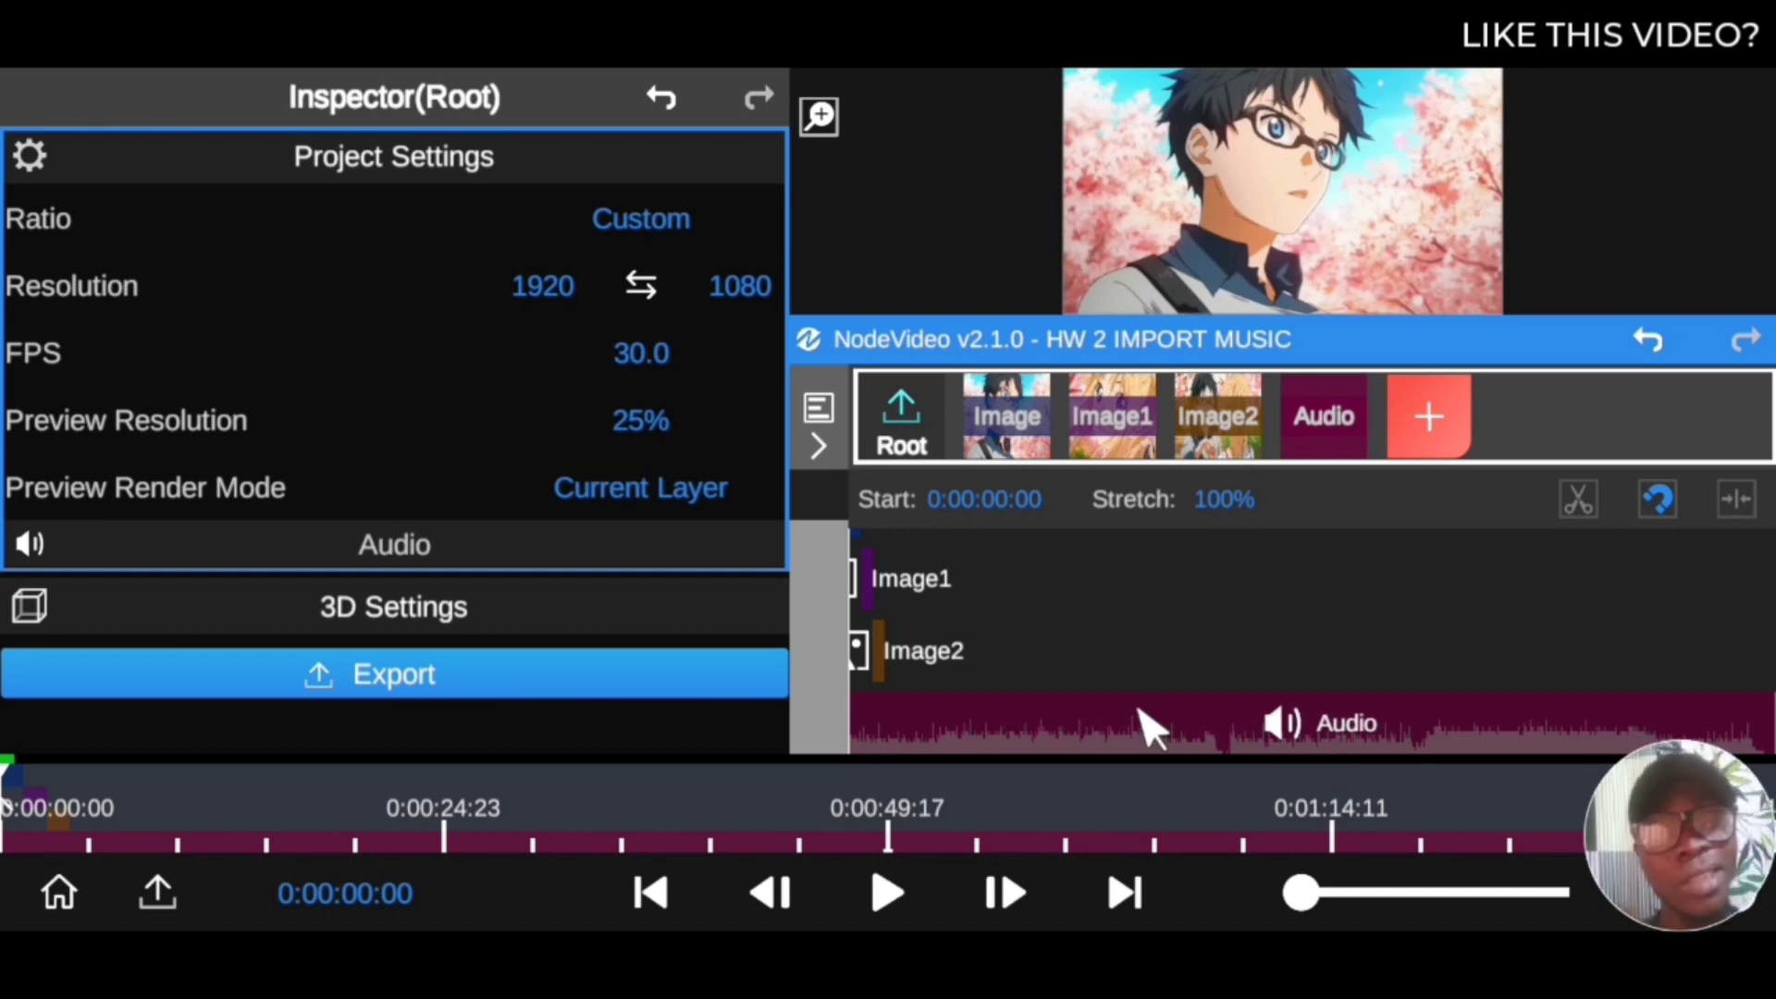
Step: Scrub the music to find beats at 0:00:20:29, 0:00:32:22 and 0:00:41:09
left_click(942, 736)
left_click_drag(928, 811, 190, 829)
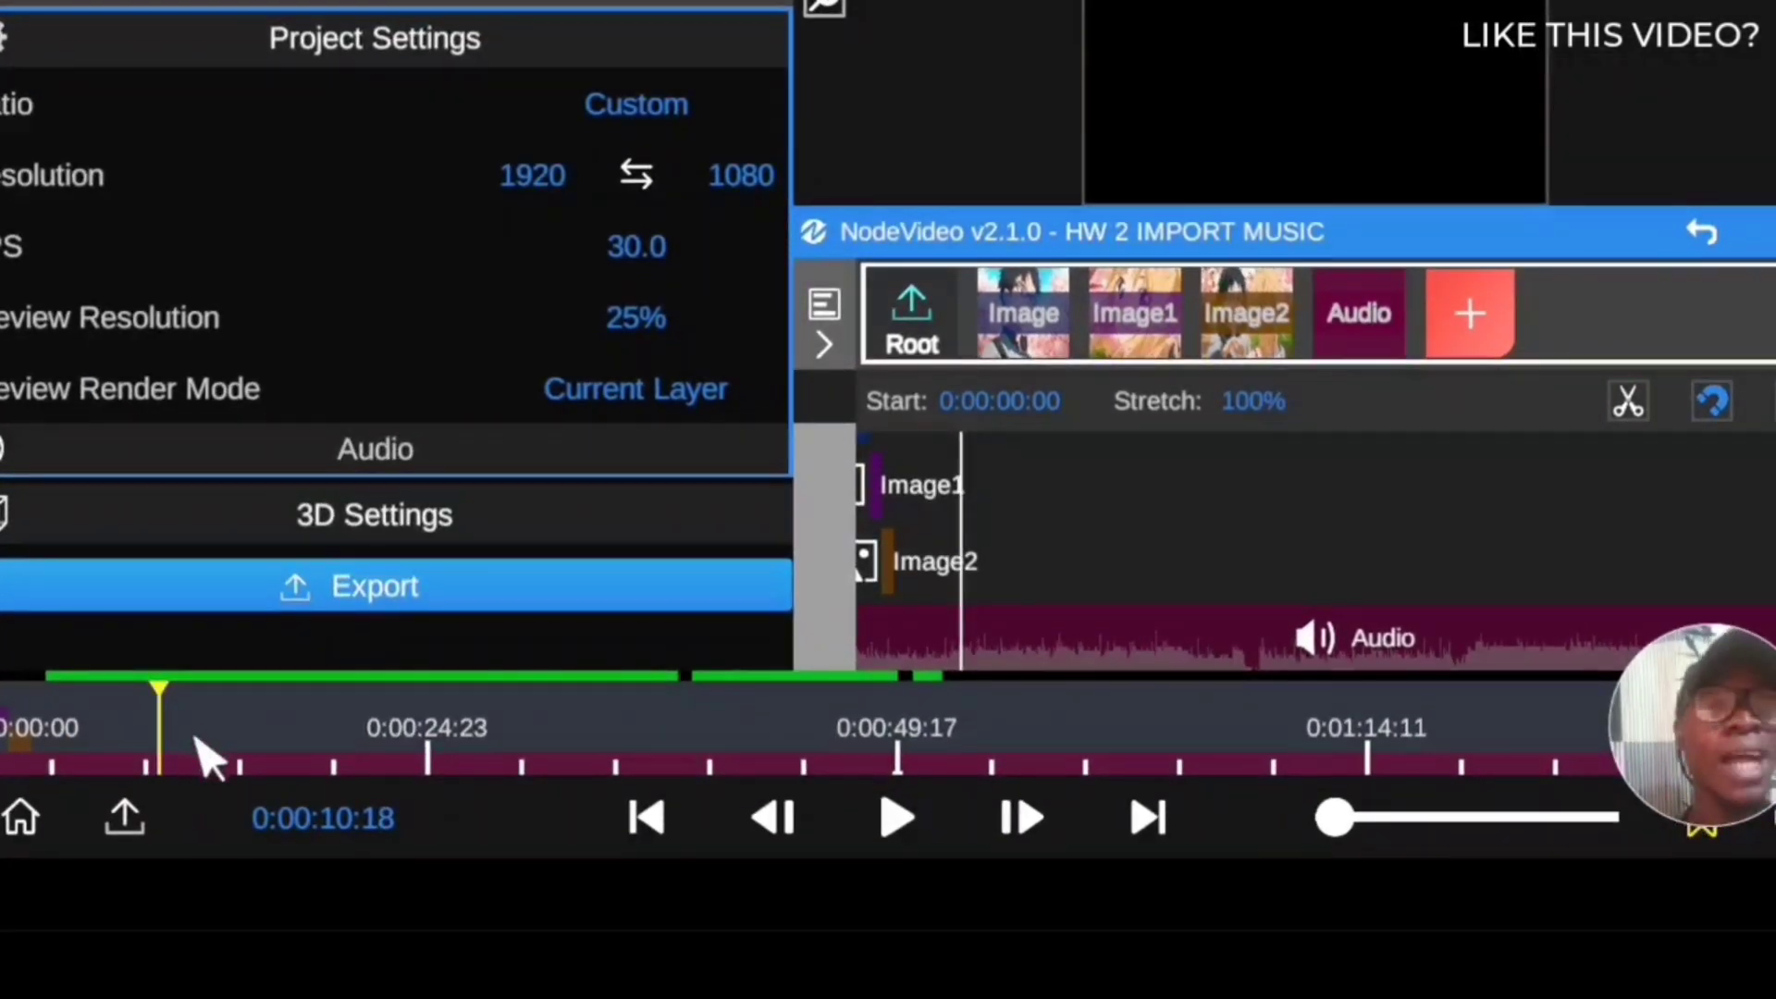
left_click_drag(199, 740, 357, 745)
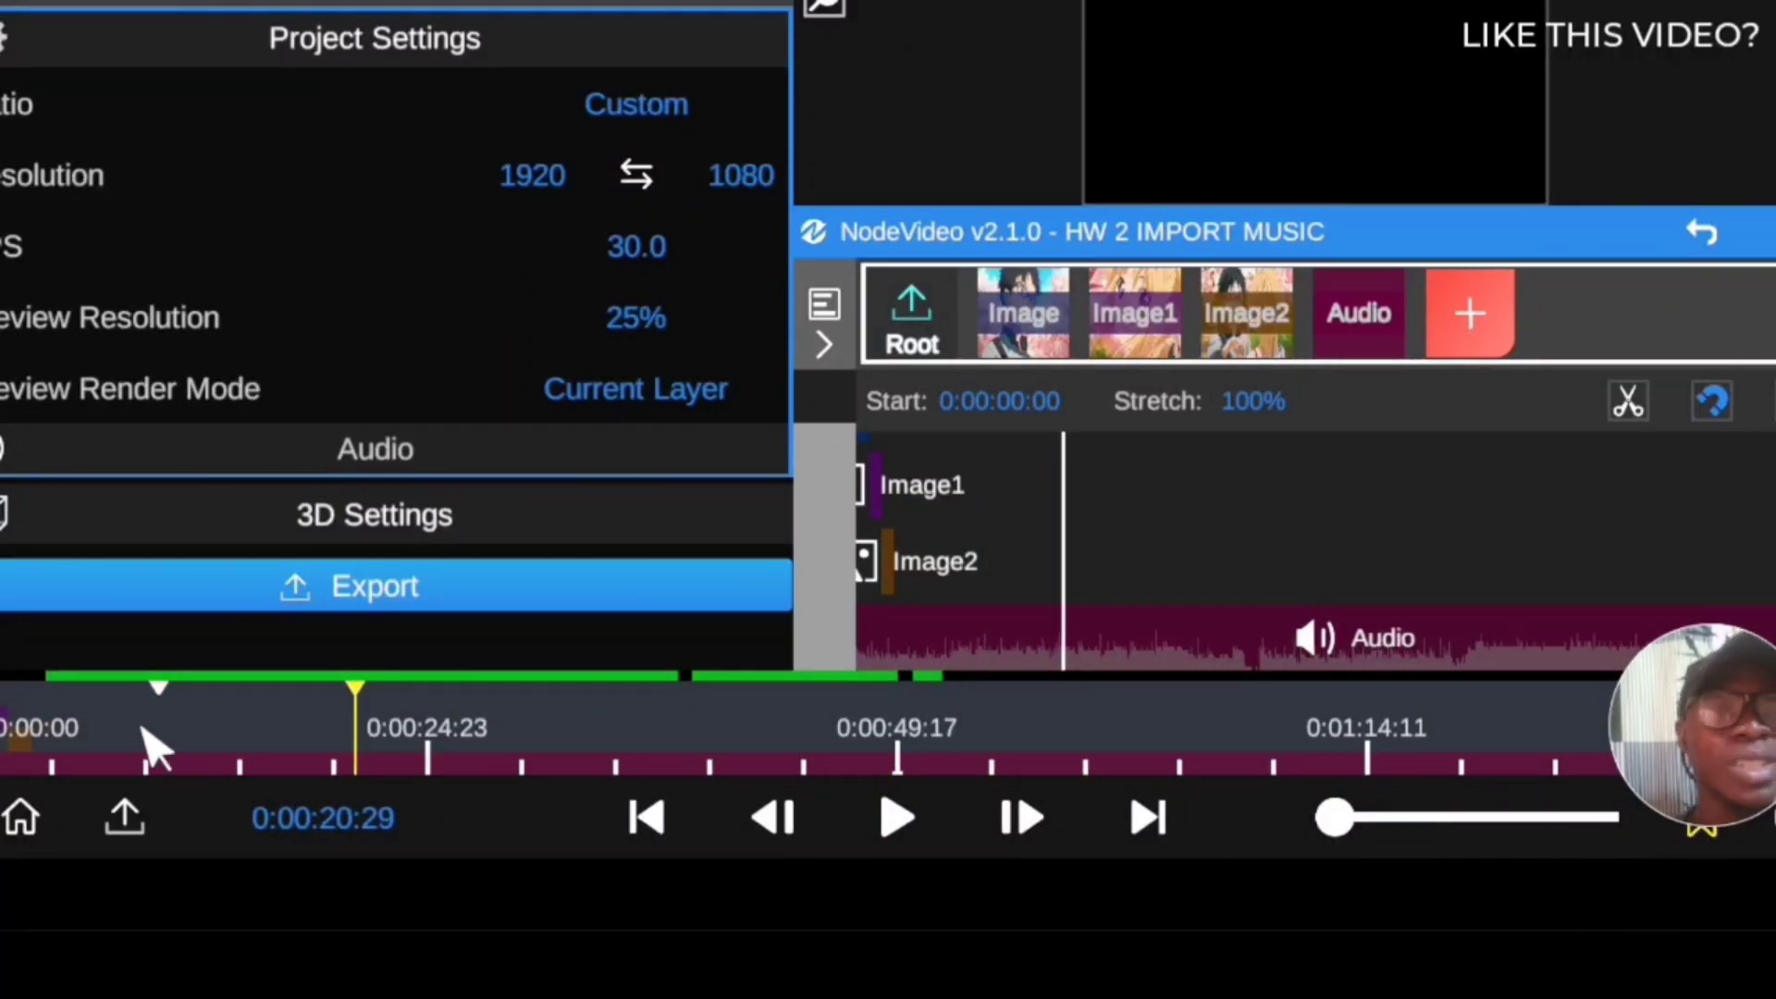
left_click_drag(370, 740, 581, 773)
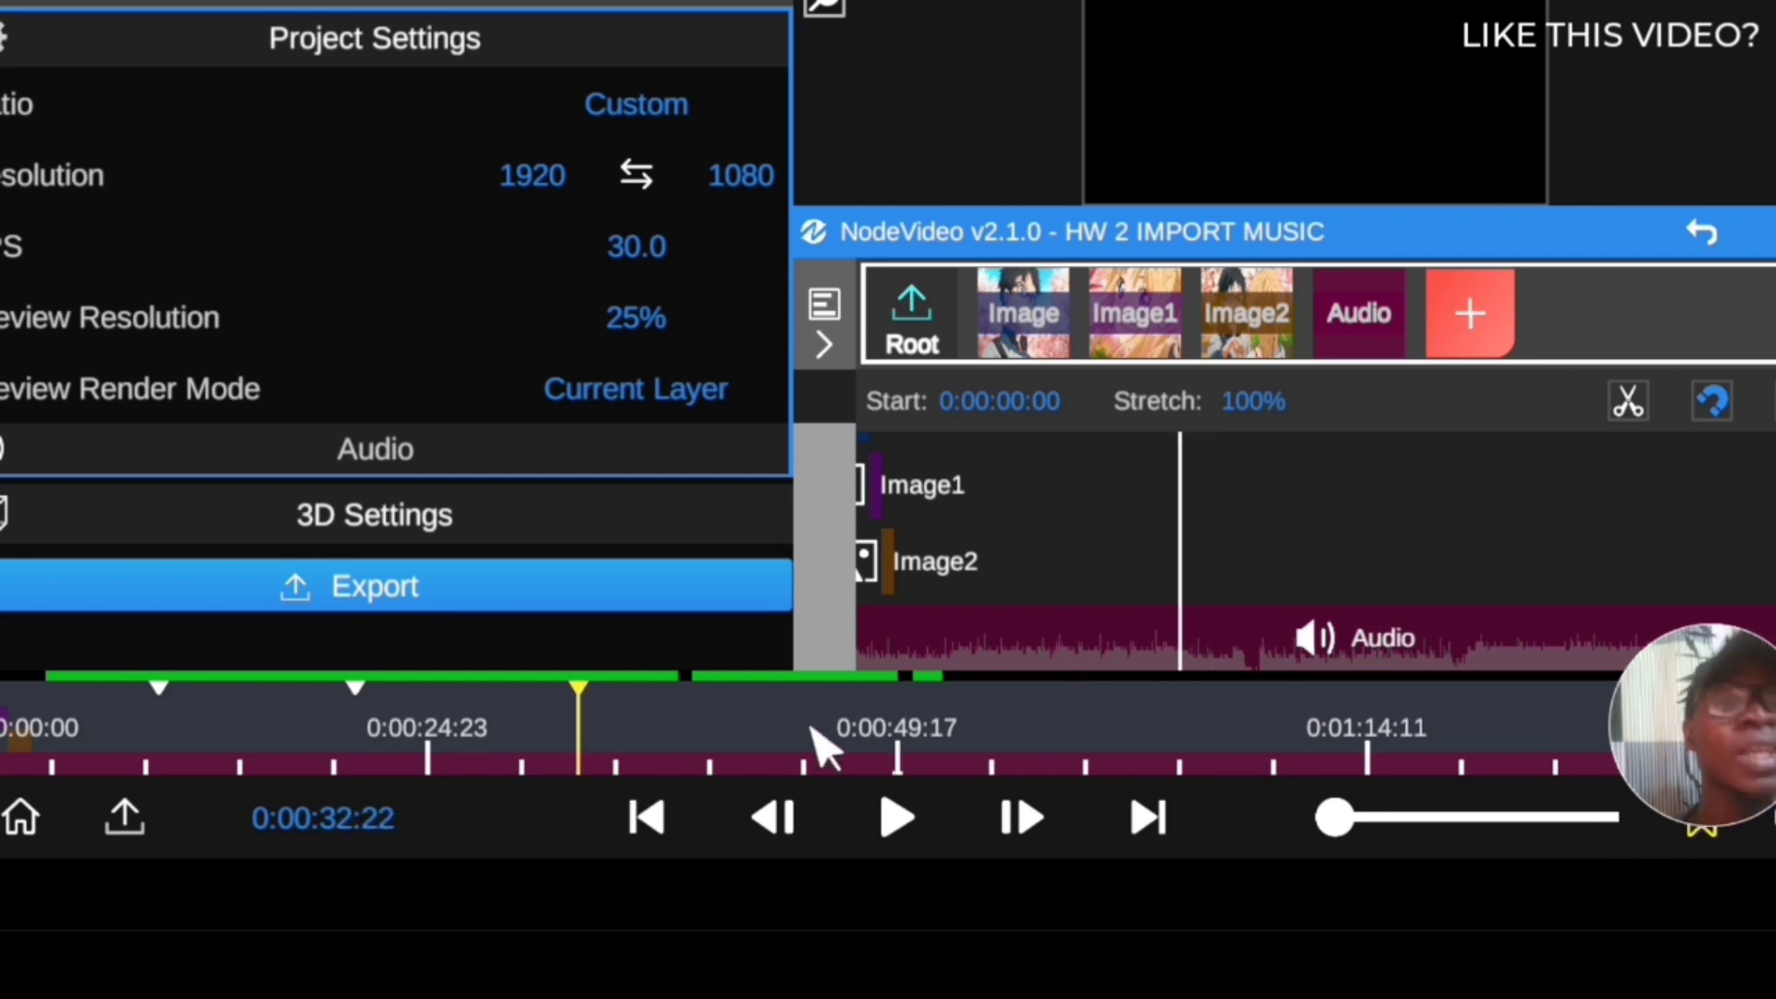
left_click_drag(583, 754, 741, 751)
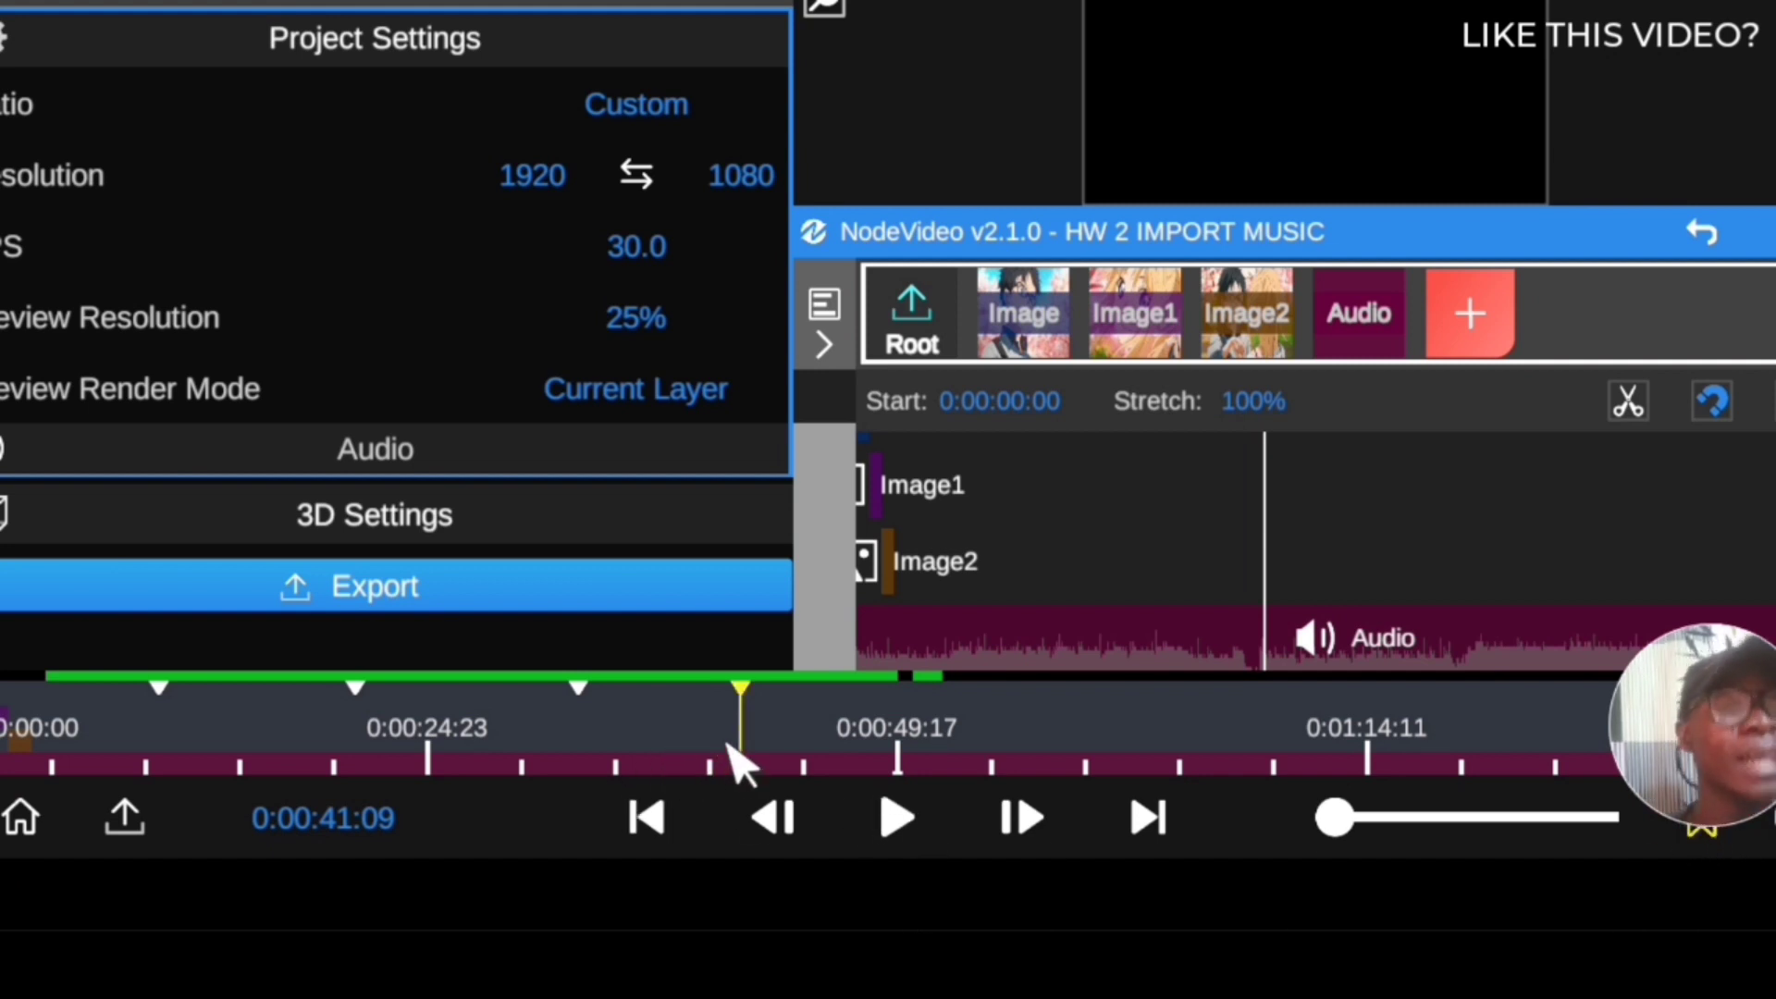
Step: Step back through markers at 0:00:32:16, 0:00:20:25 and 0:00:09:28, then return to the start
left_click(574, 685)
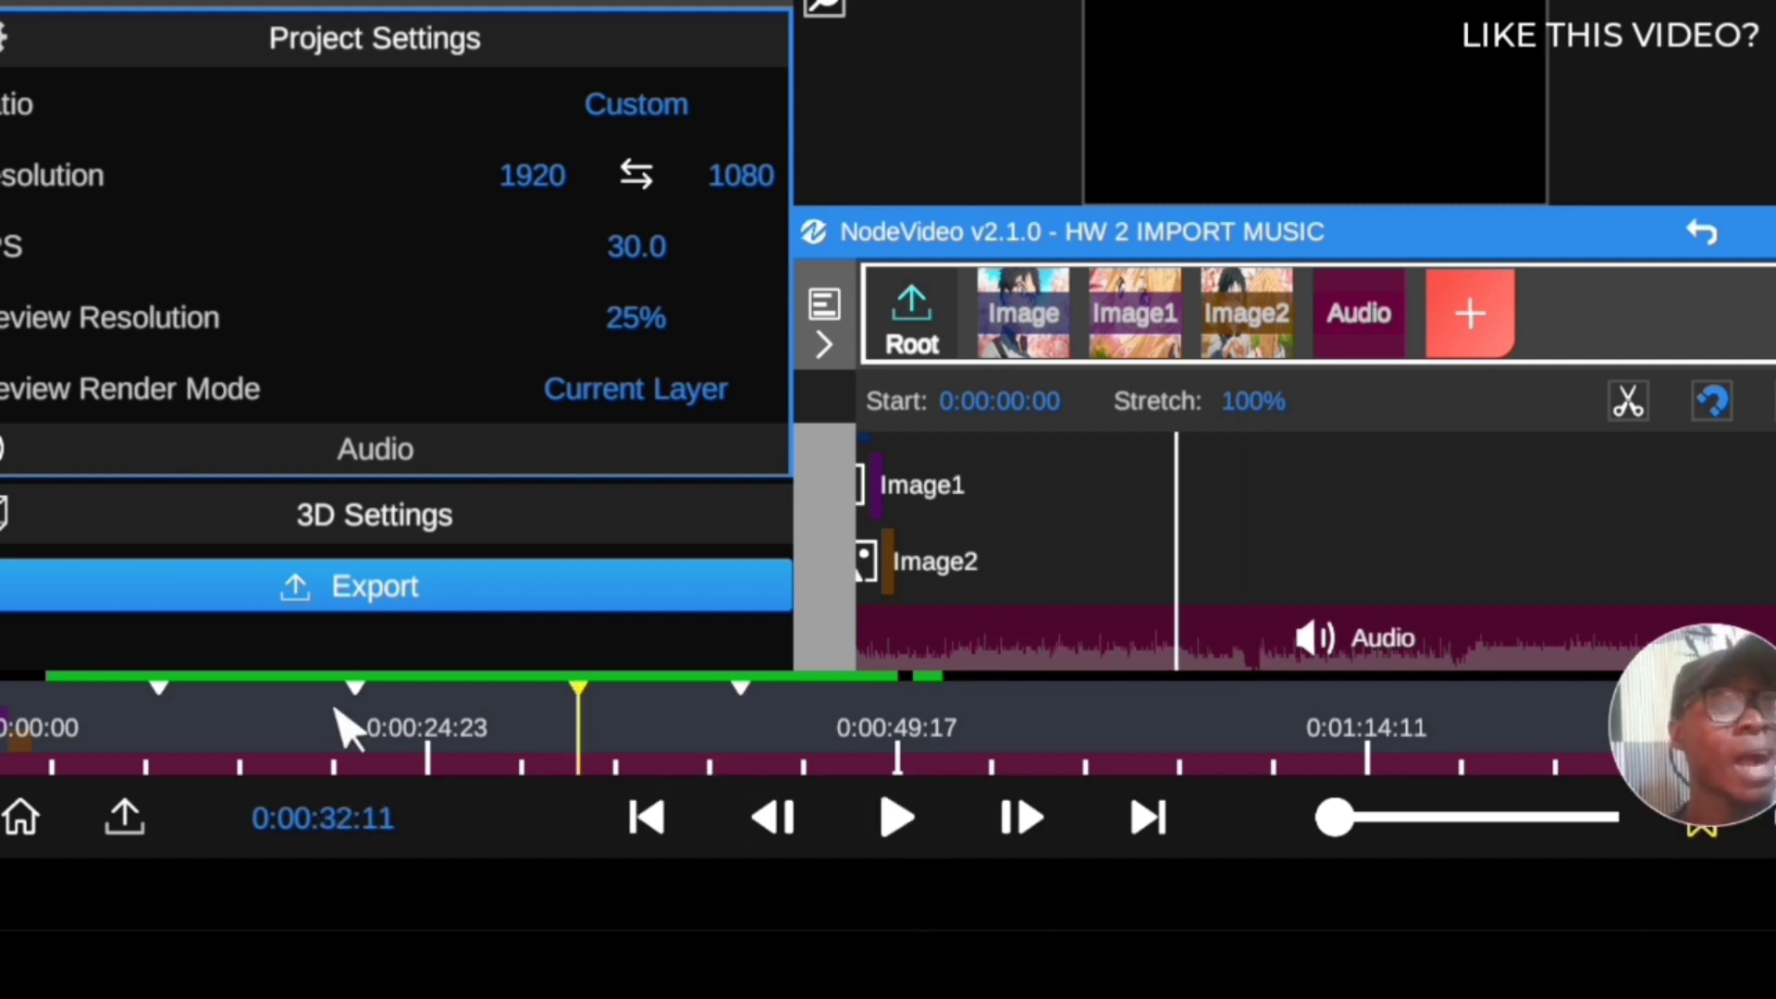
left_click(746, 692)
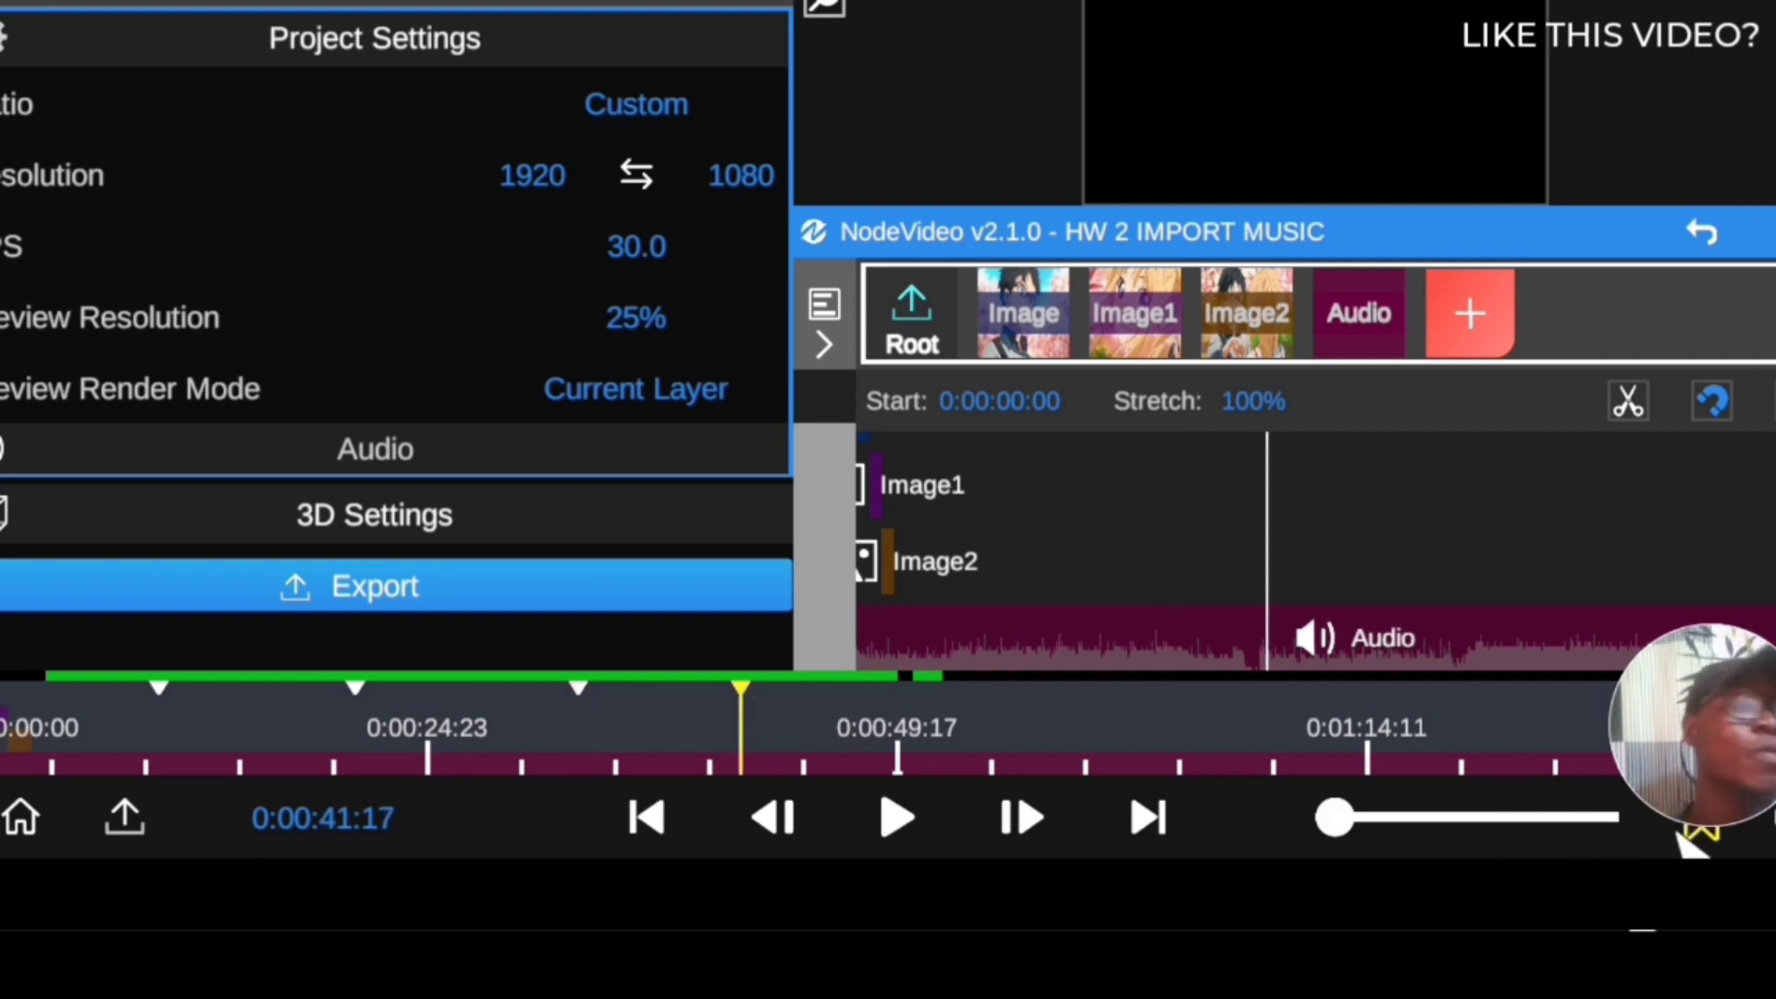
left_click(579, 686)
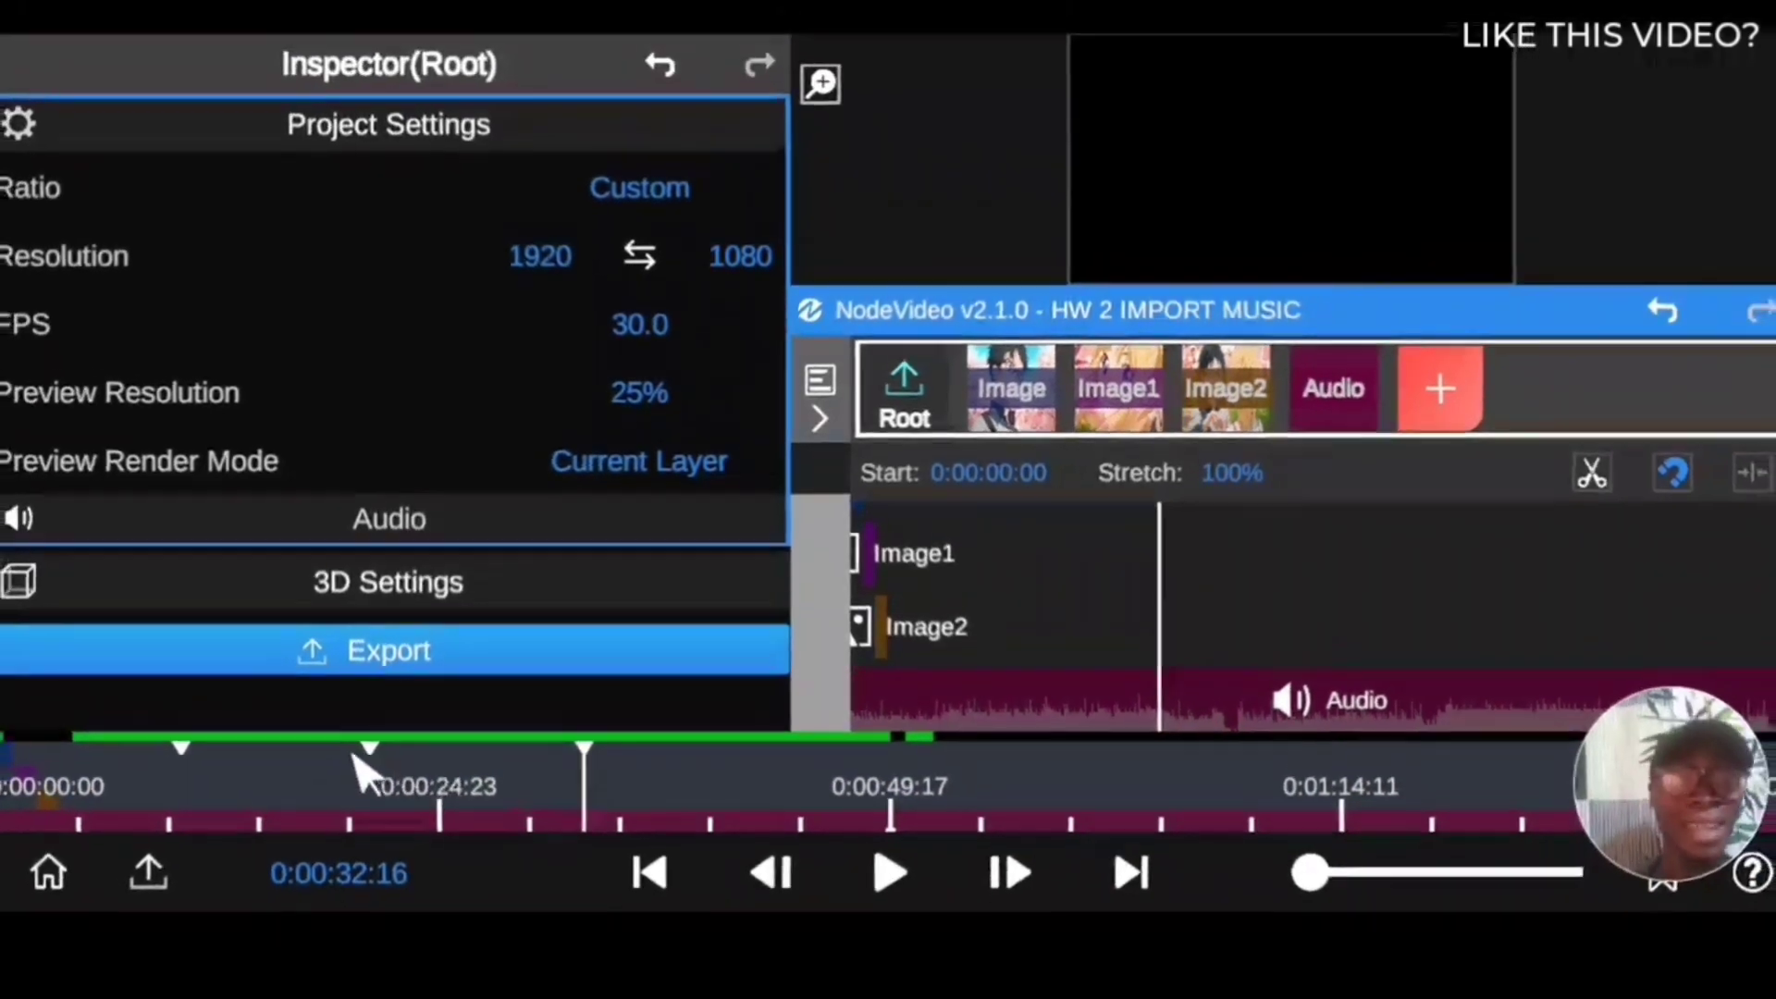
left_click(355, 686)
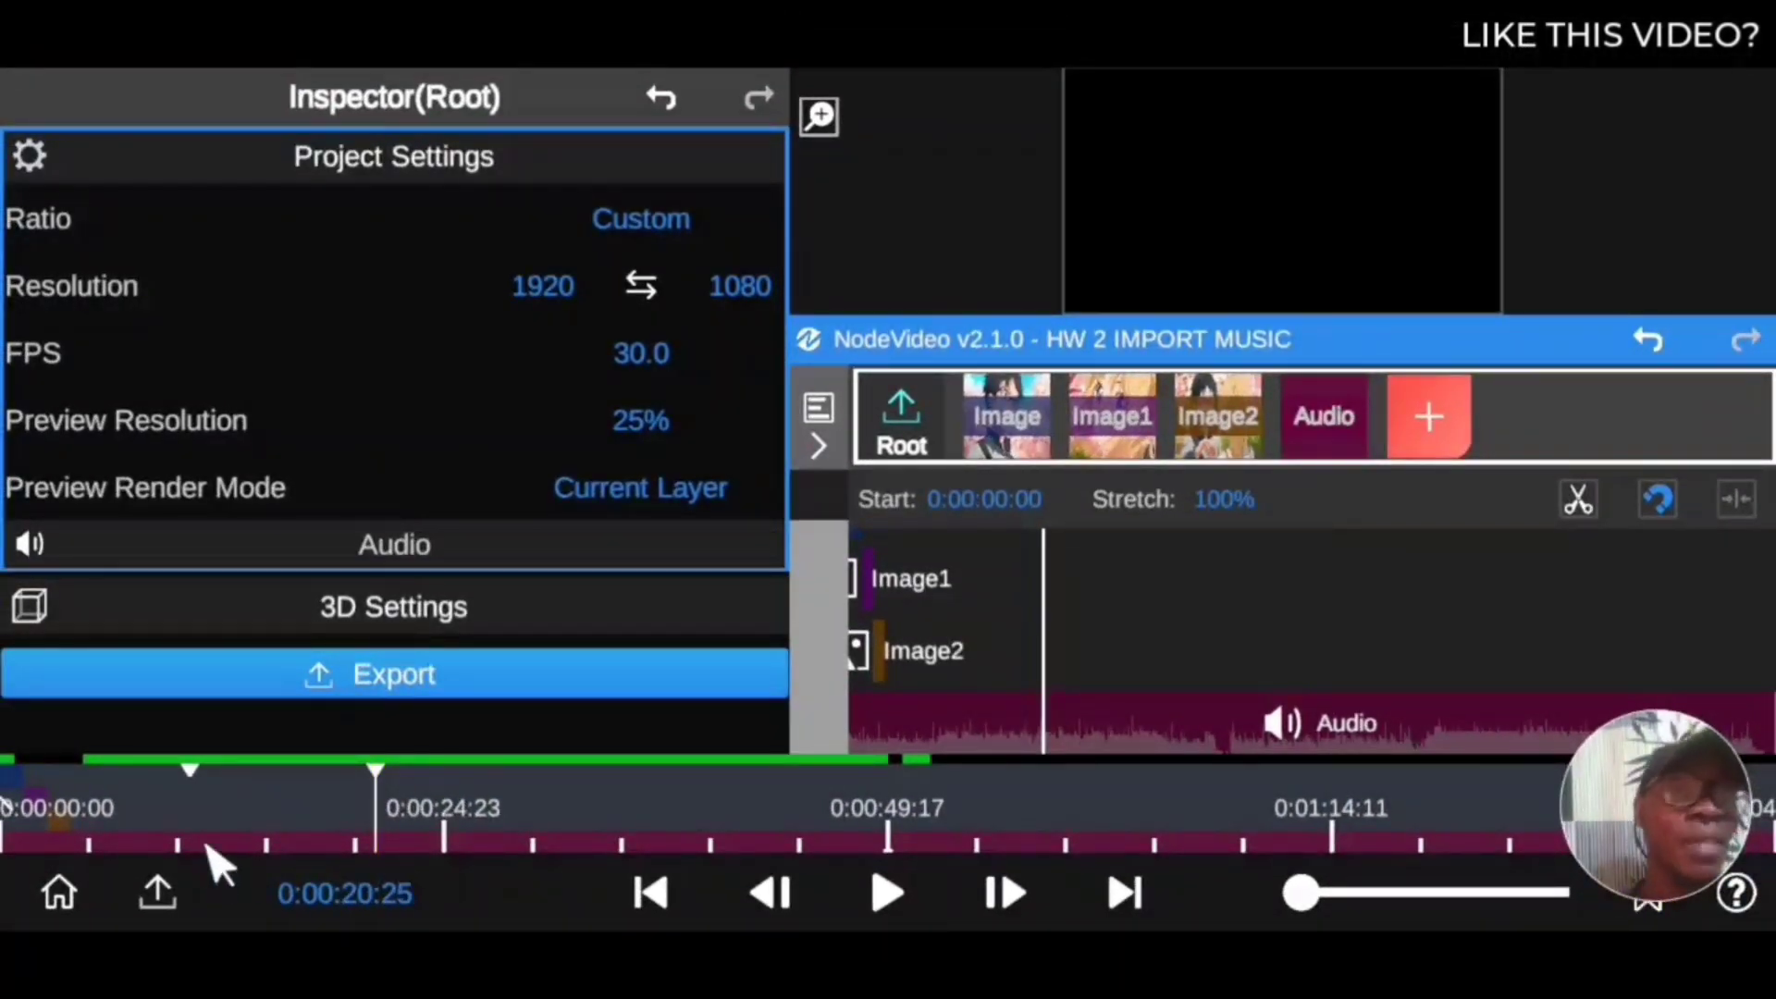
left_click(191, 782)
left_click_drag(189, 850, 32, 880)
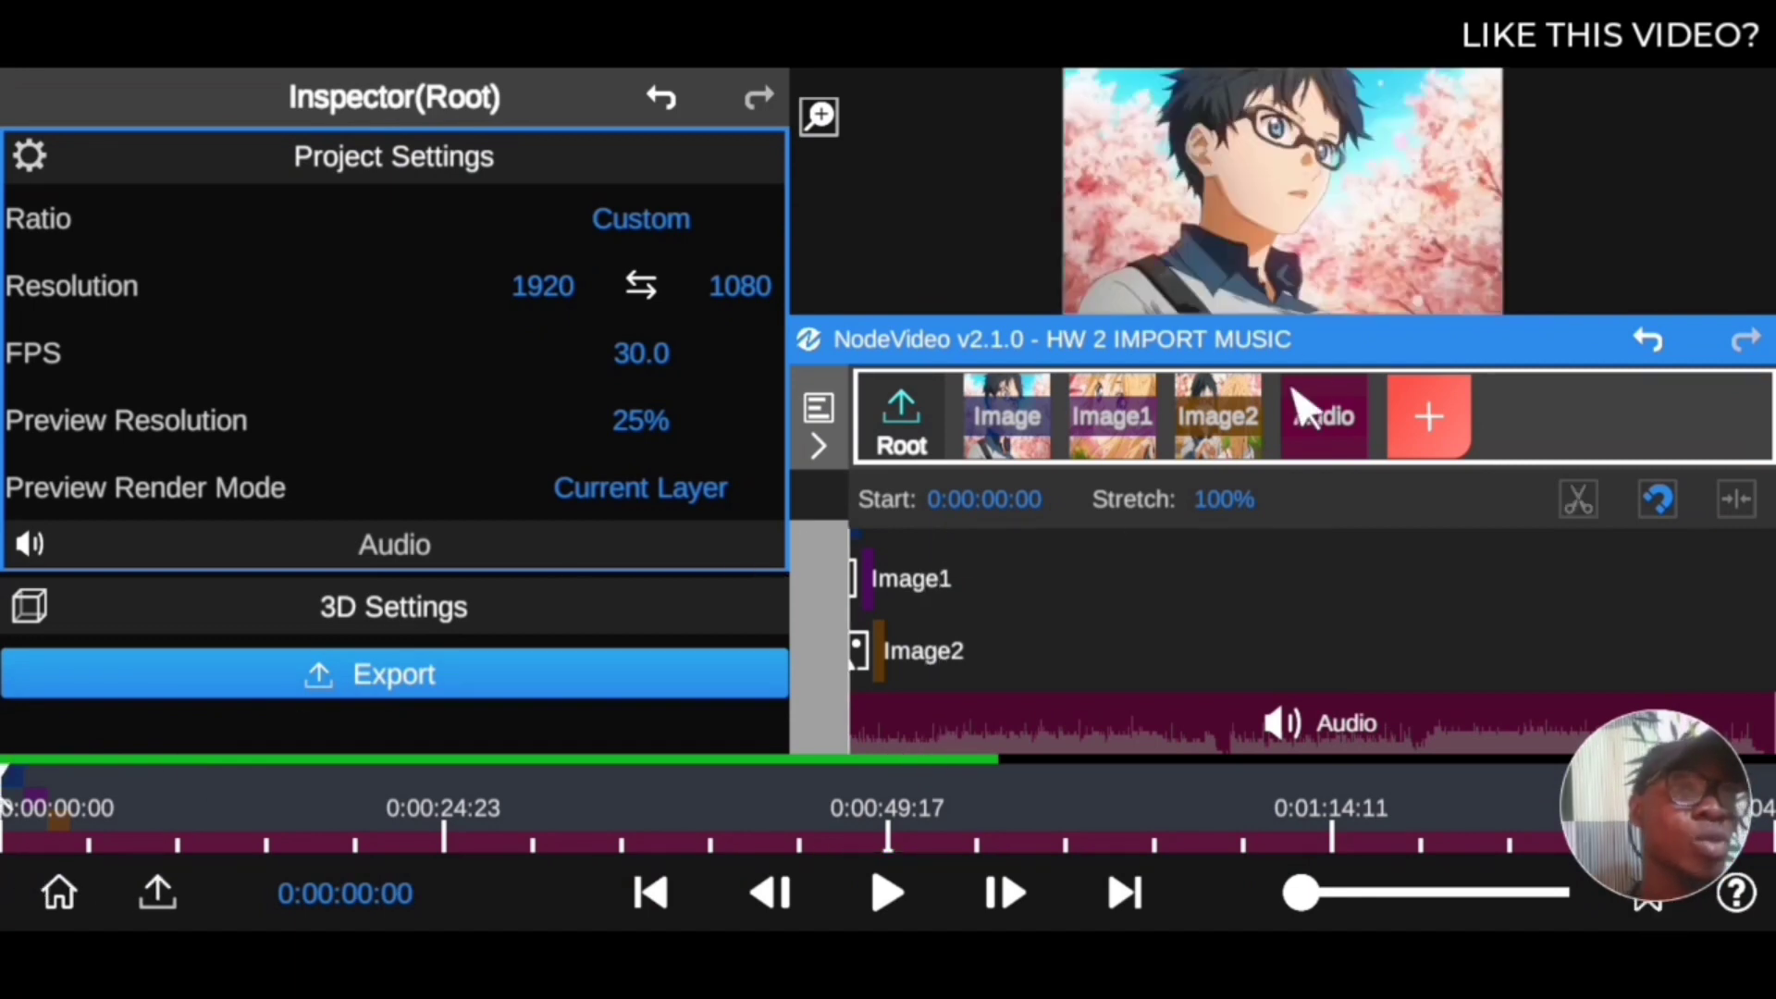
left_click_drag(1307, 347, 1307, 338)
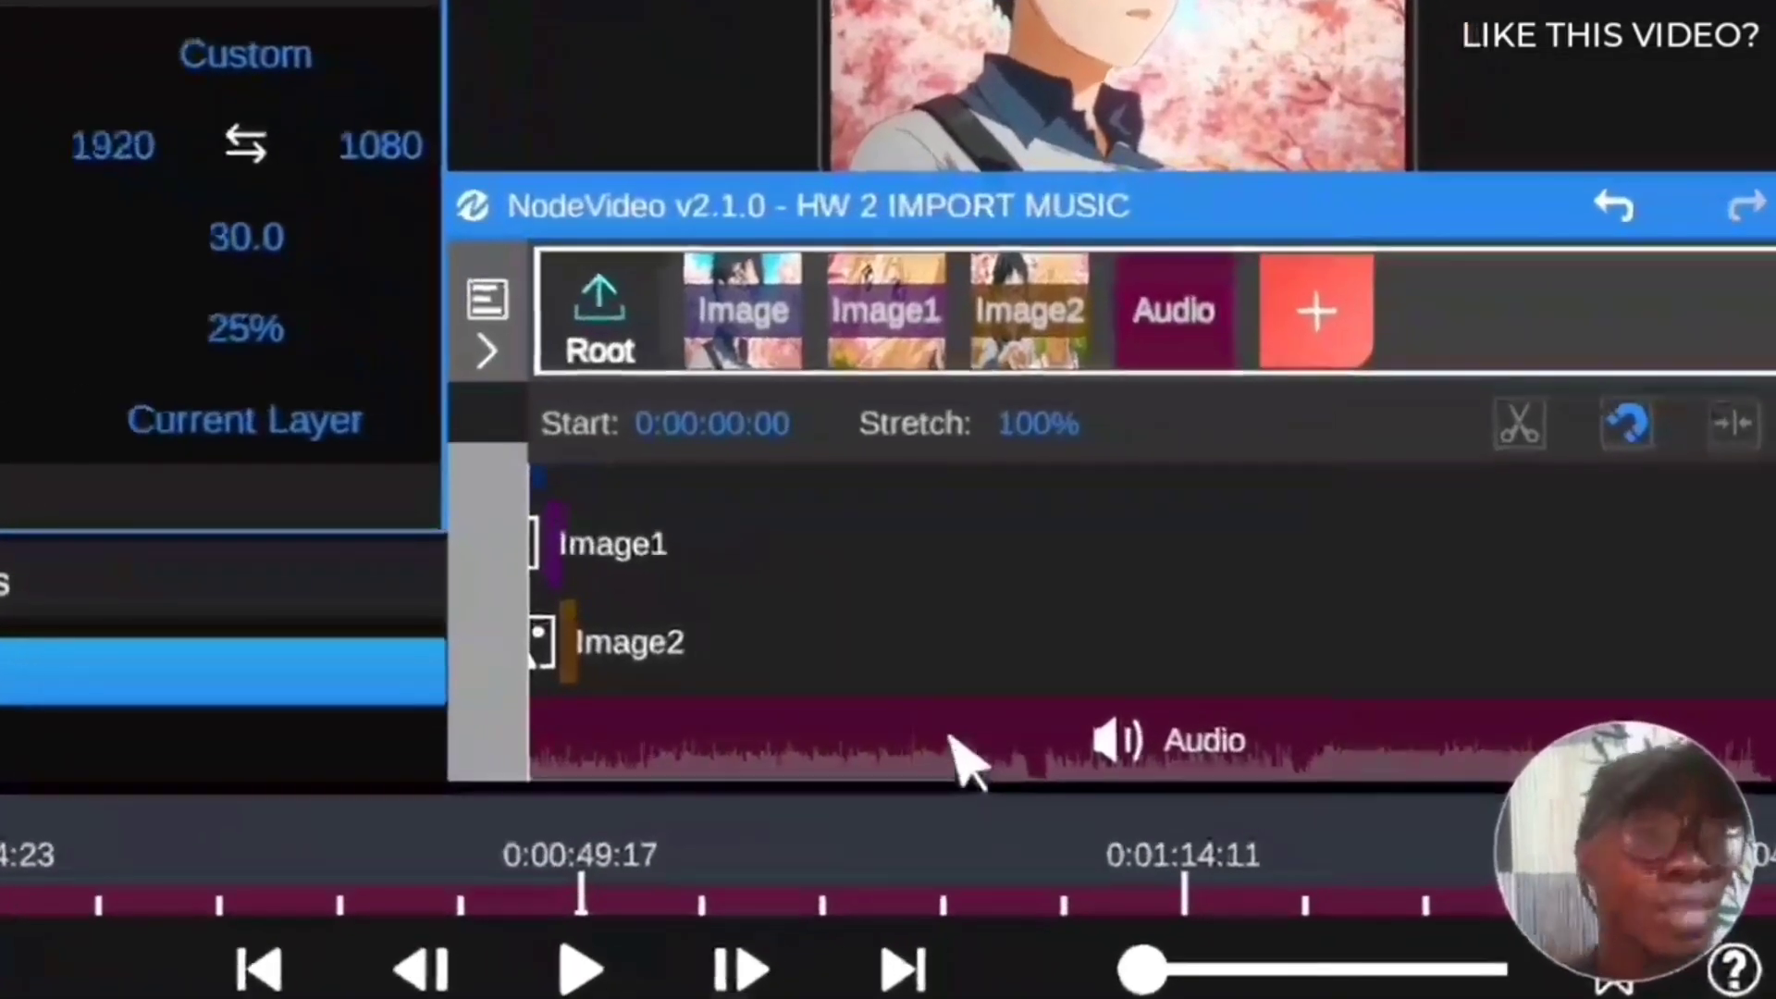
Step: Show the Audio layer's volume keyframe strip, zoom to one-second spacing, and park the playhead at 0:00:01:08
left_click(1233, 720)
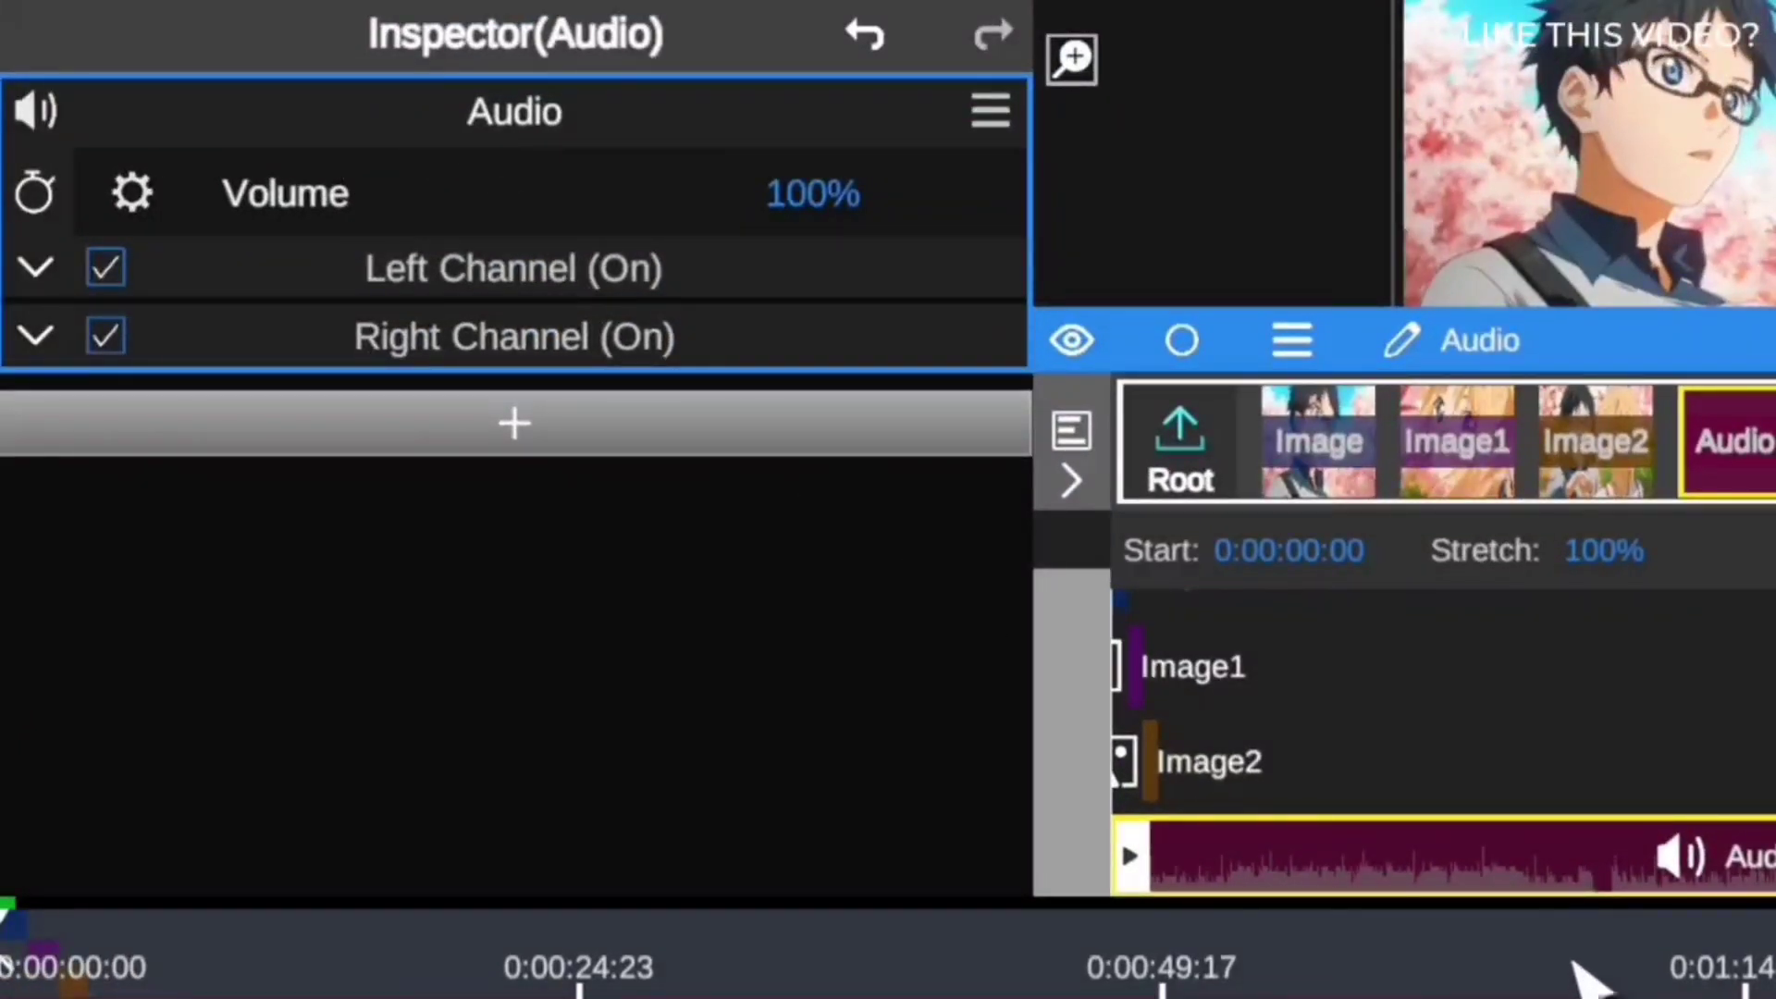
left_click(35, 199)
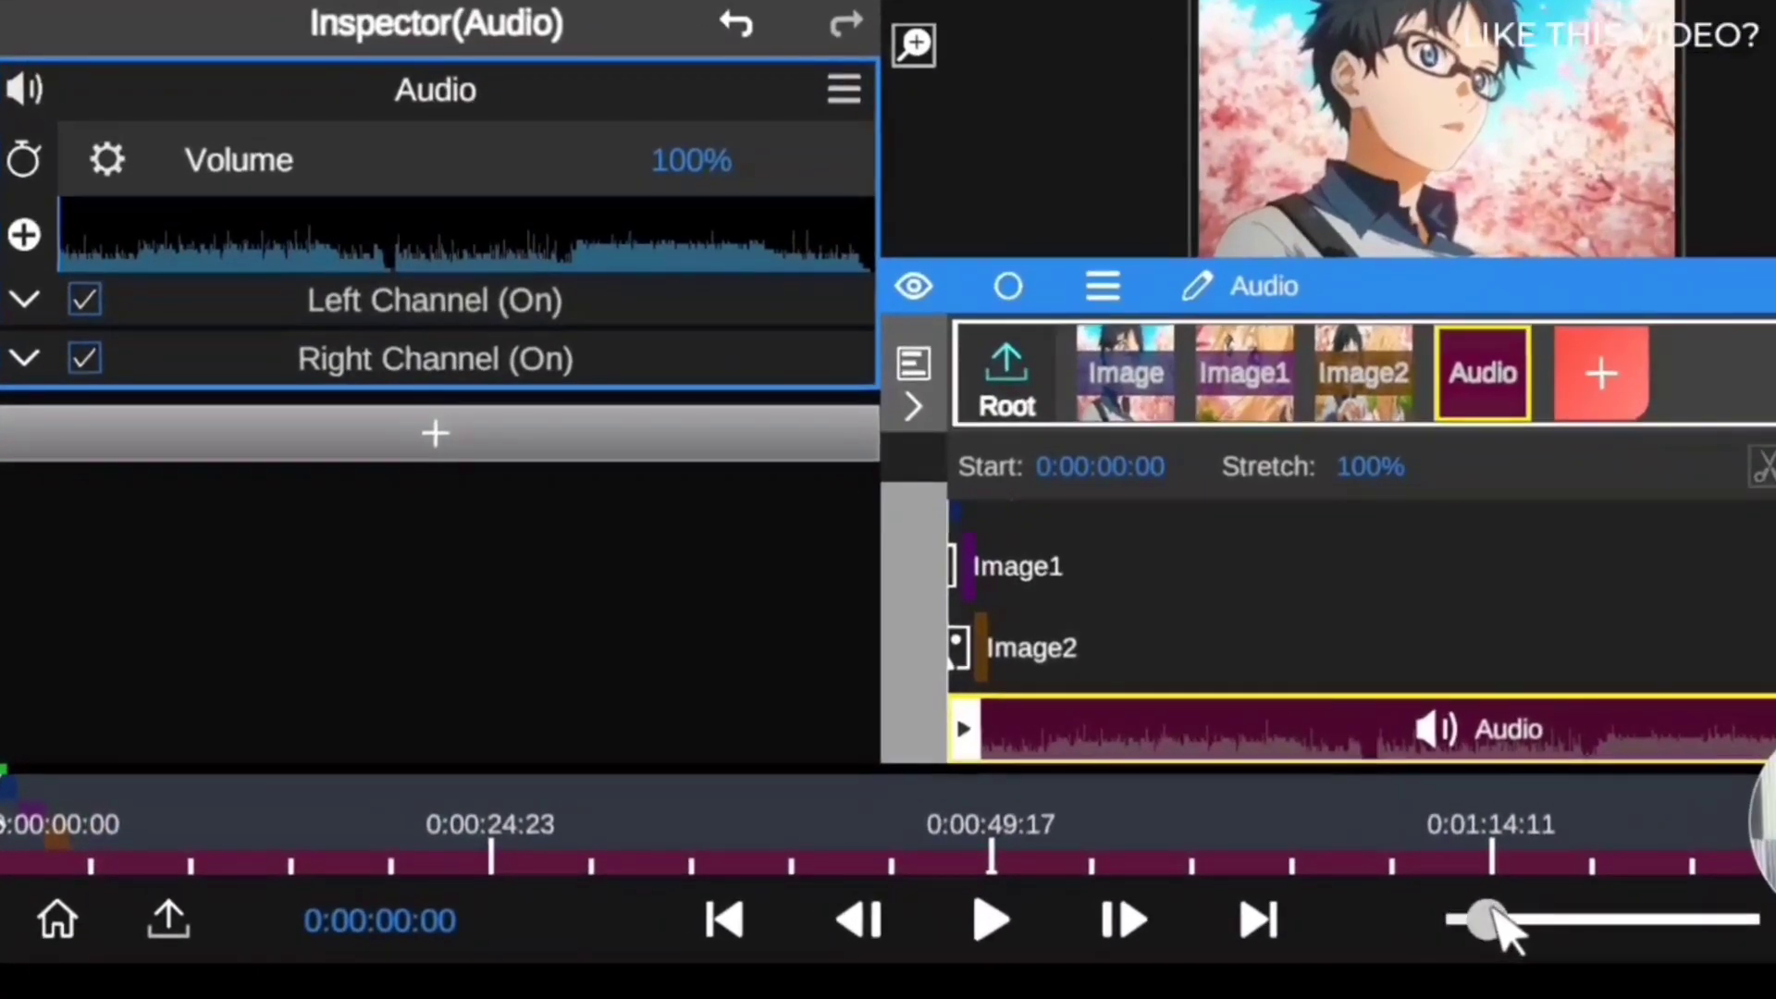
left_click_drag(1332, 896, 1448, 896)
mouse_move(1624, 911)
left_mouse_down()
mouse_move(1587, 915)
mouse_move(1610, 911)
left_mouse_up()
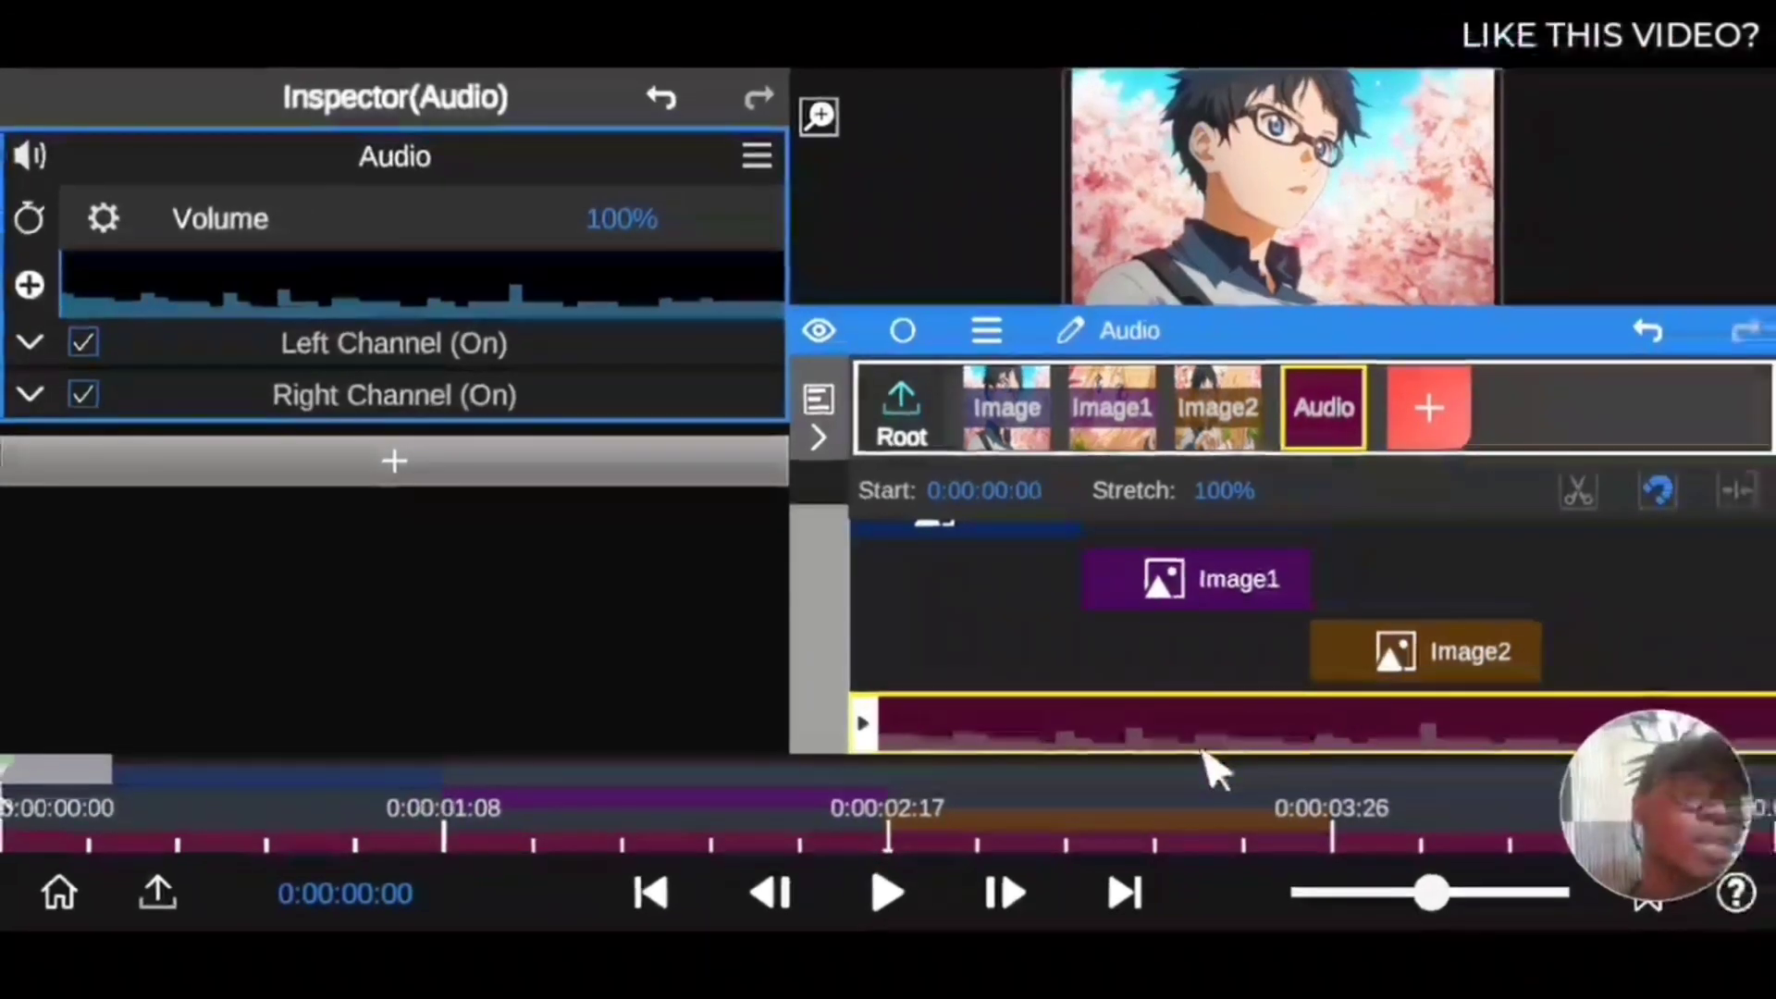
left_click(234, 837)
left_click(431, 838)
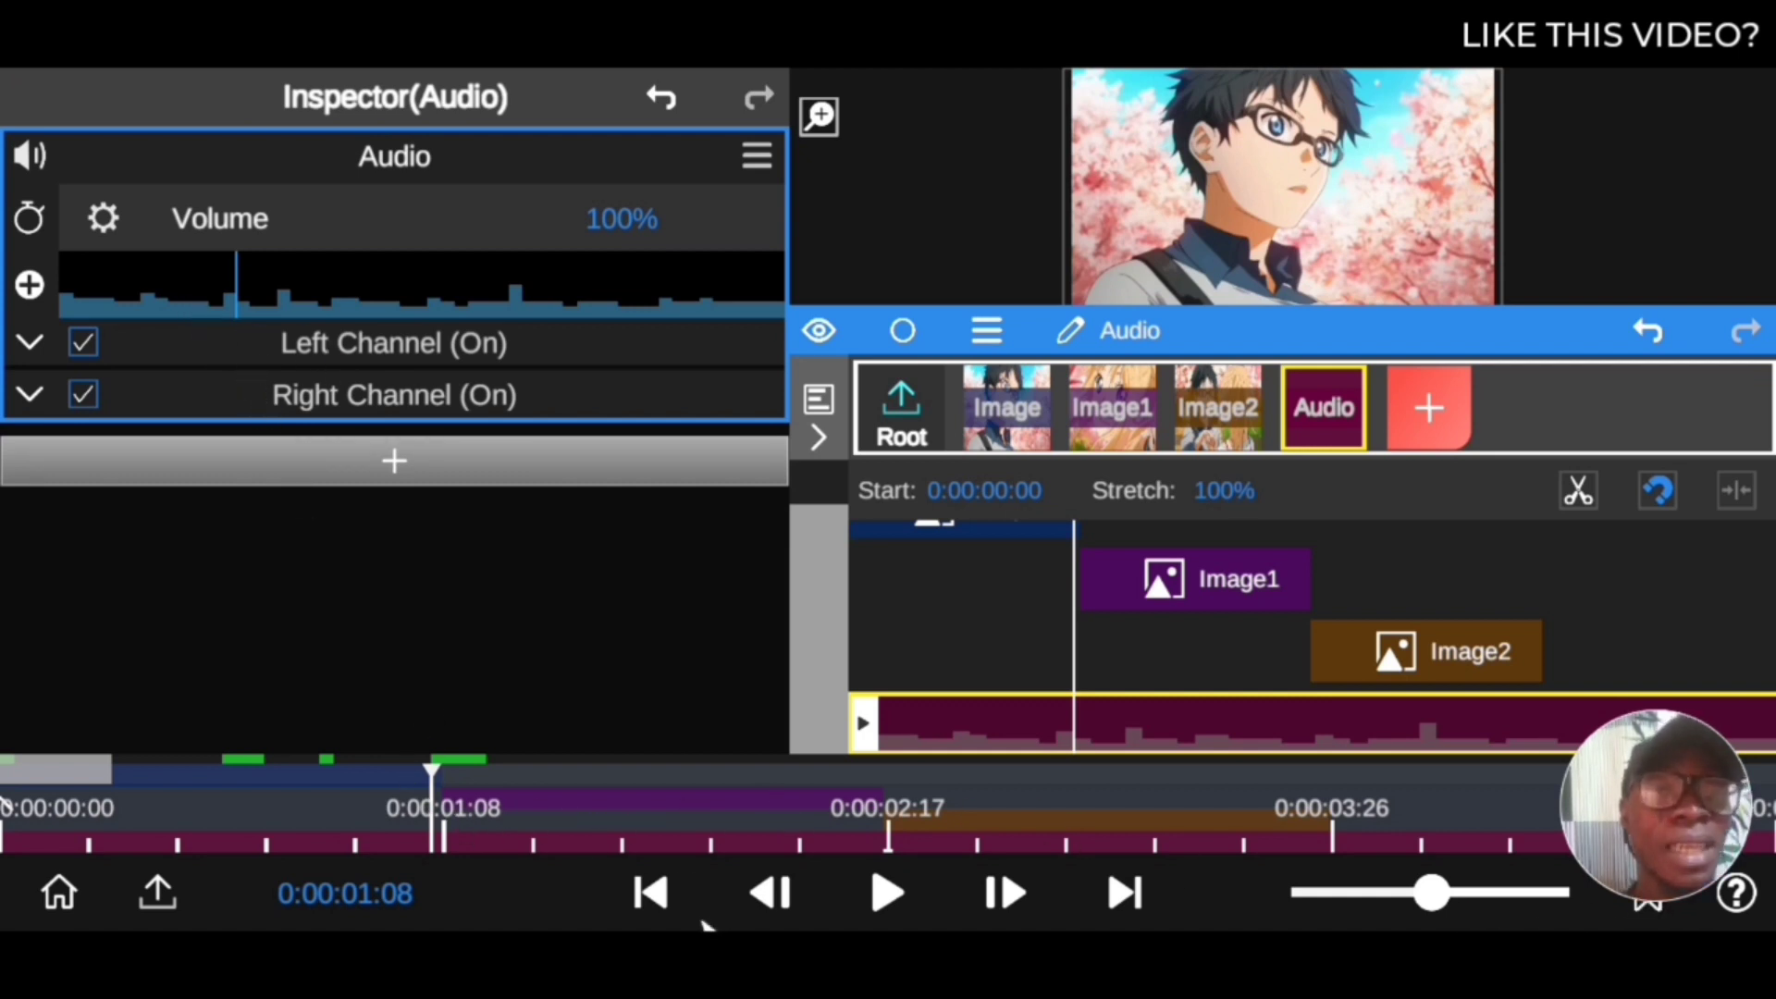
Step: Add volume keyframes on the music's beats up to 0:00:03:08, then select the first Image clip
left_click_drag(392, 816, 206, 818)
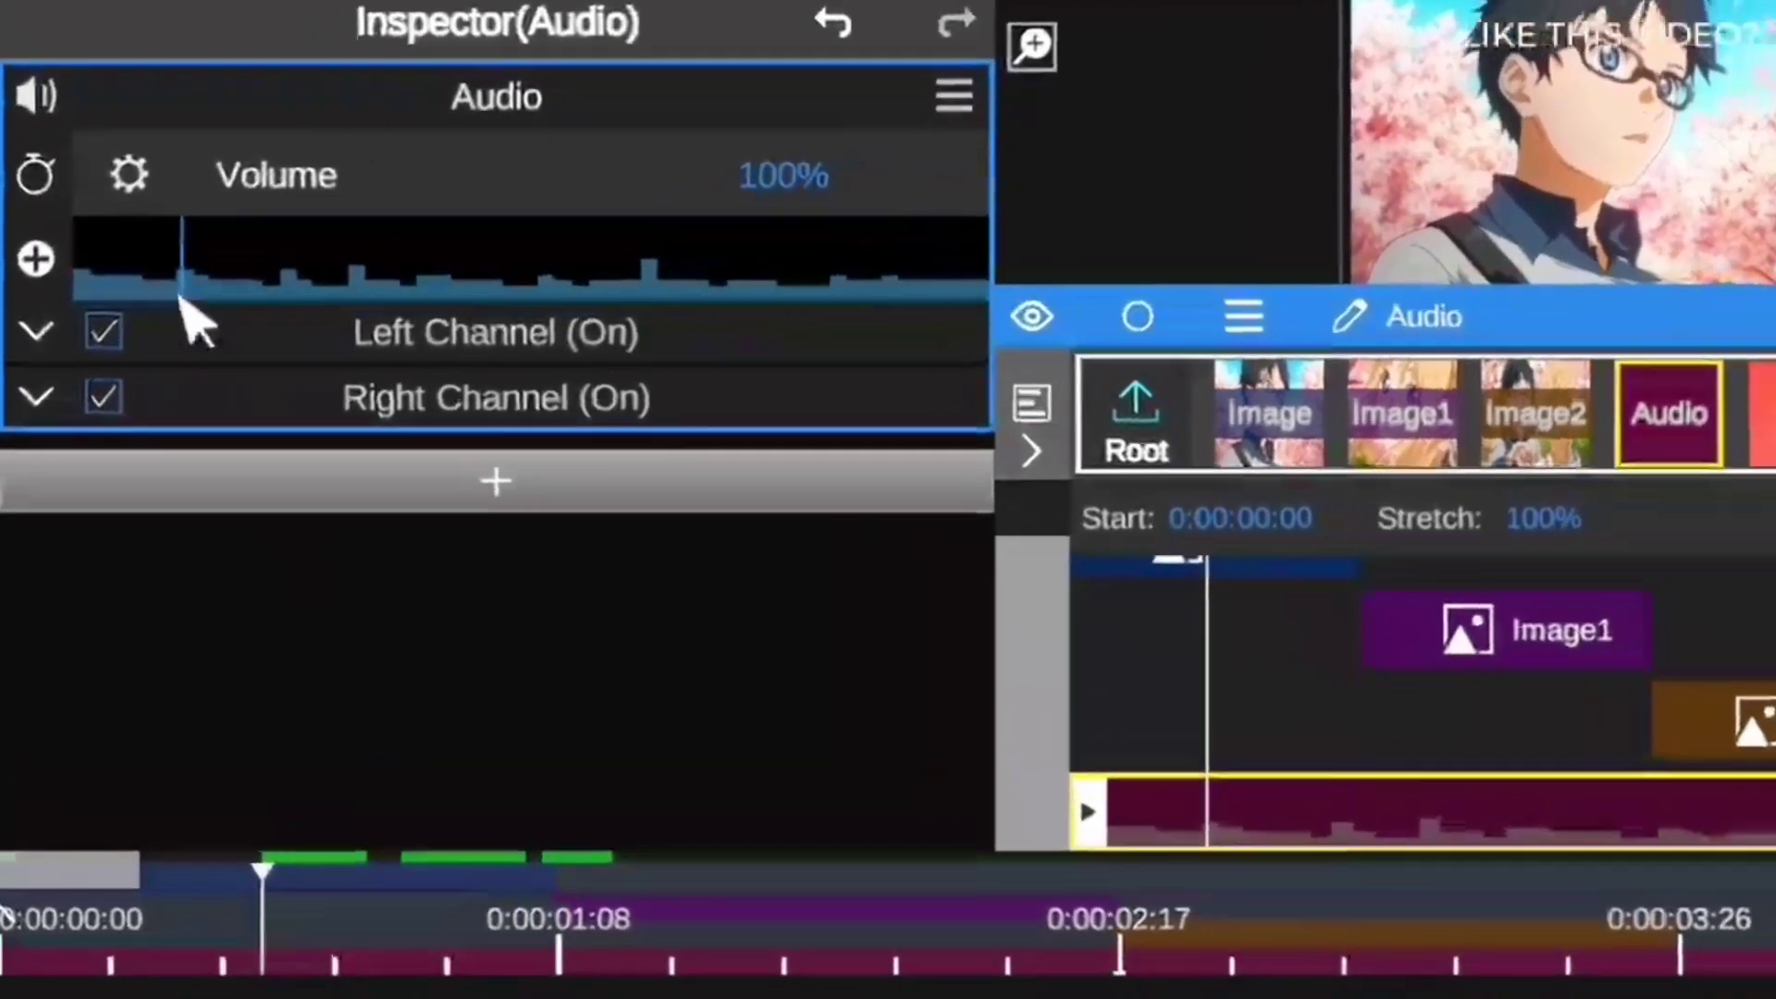
left_click(39, 258)
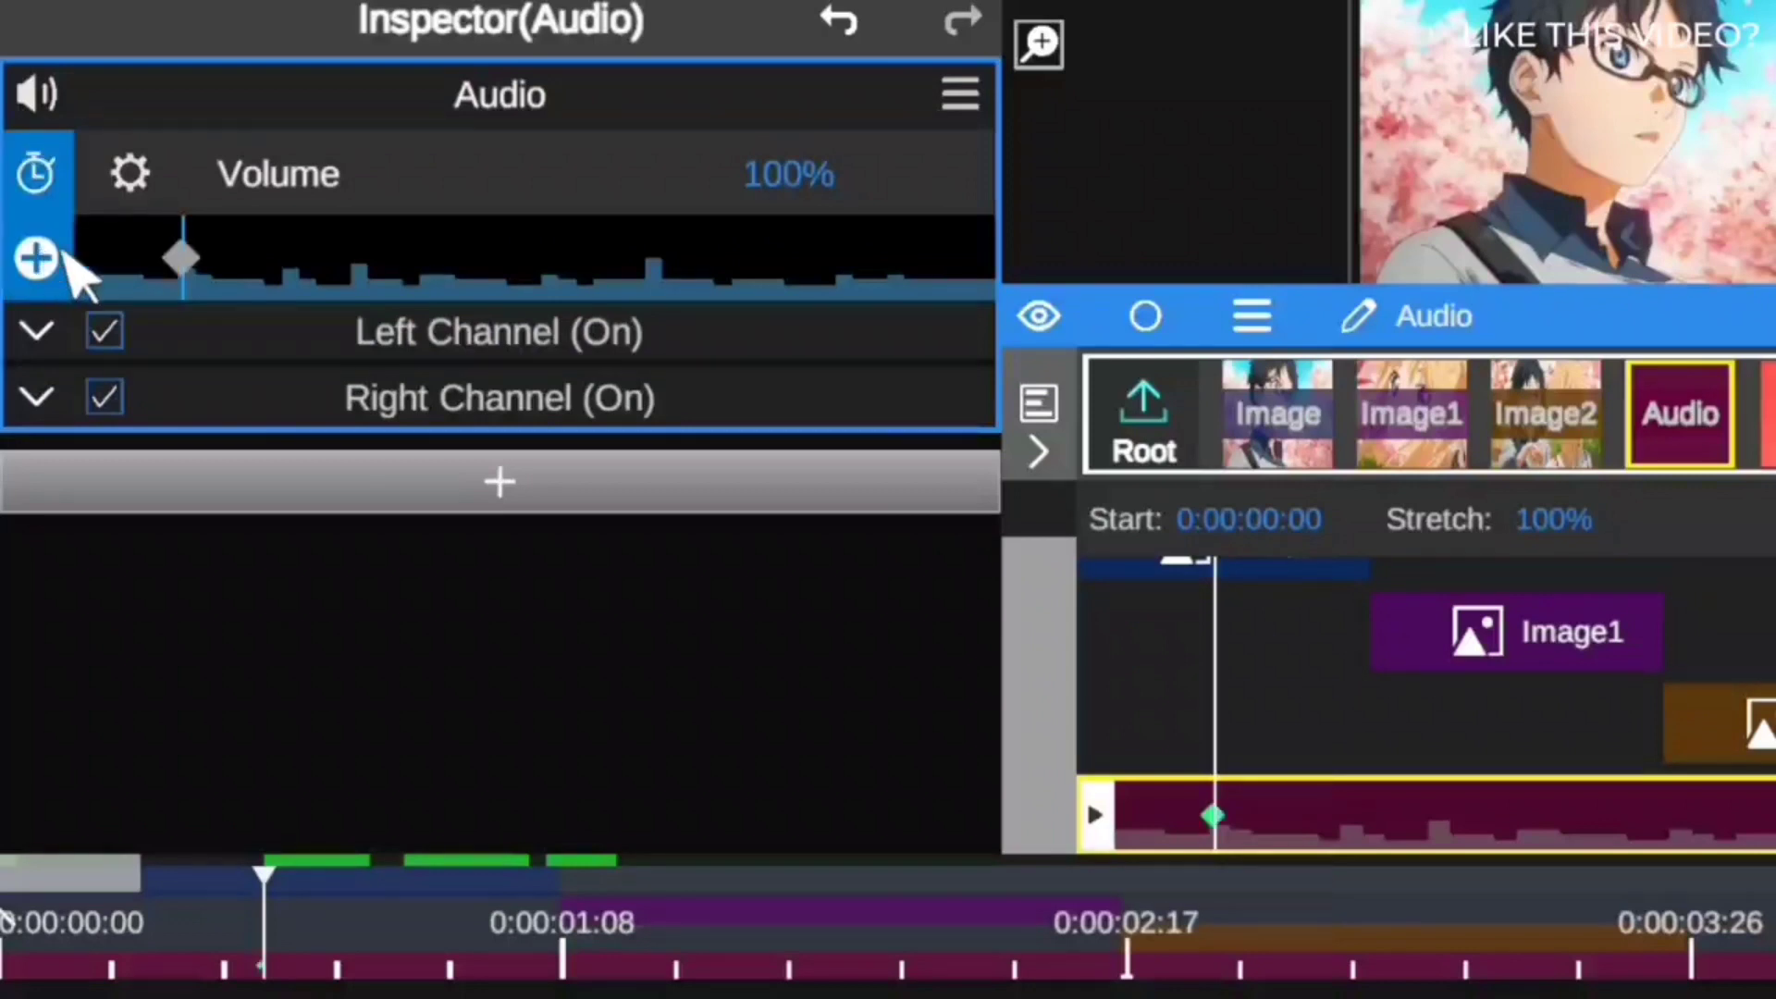
left_click_drag(351, 925, 516, 923)
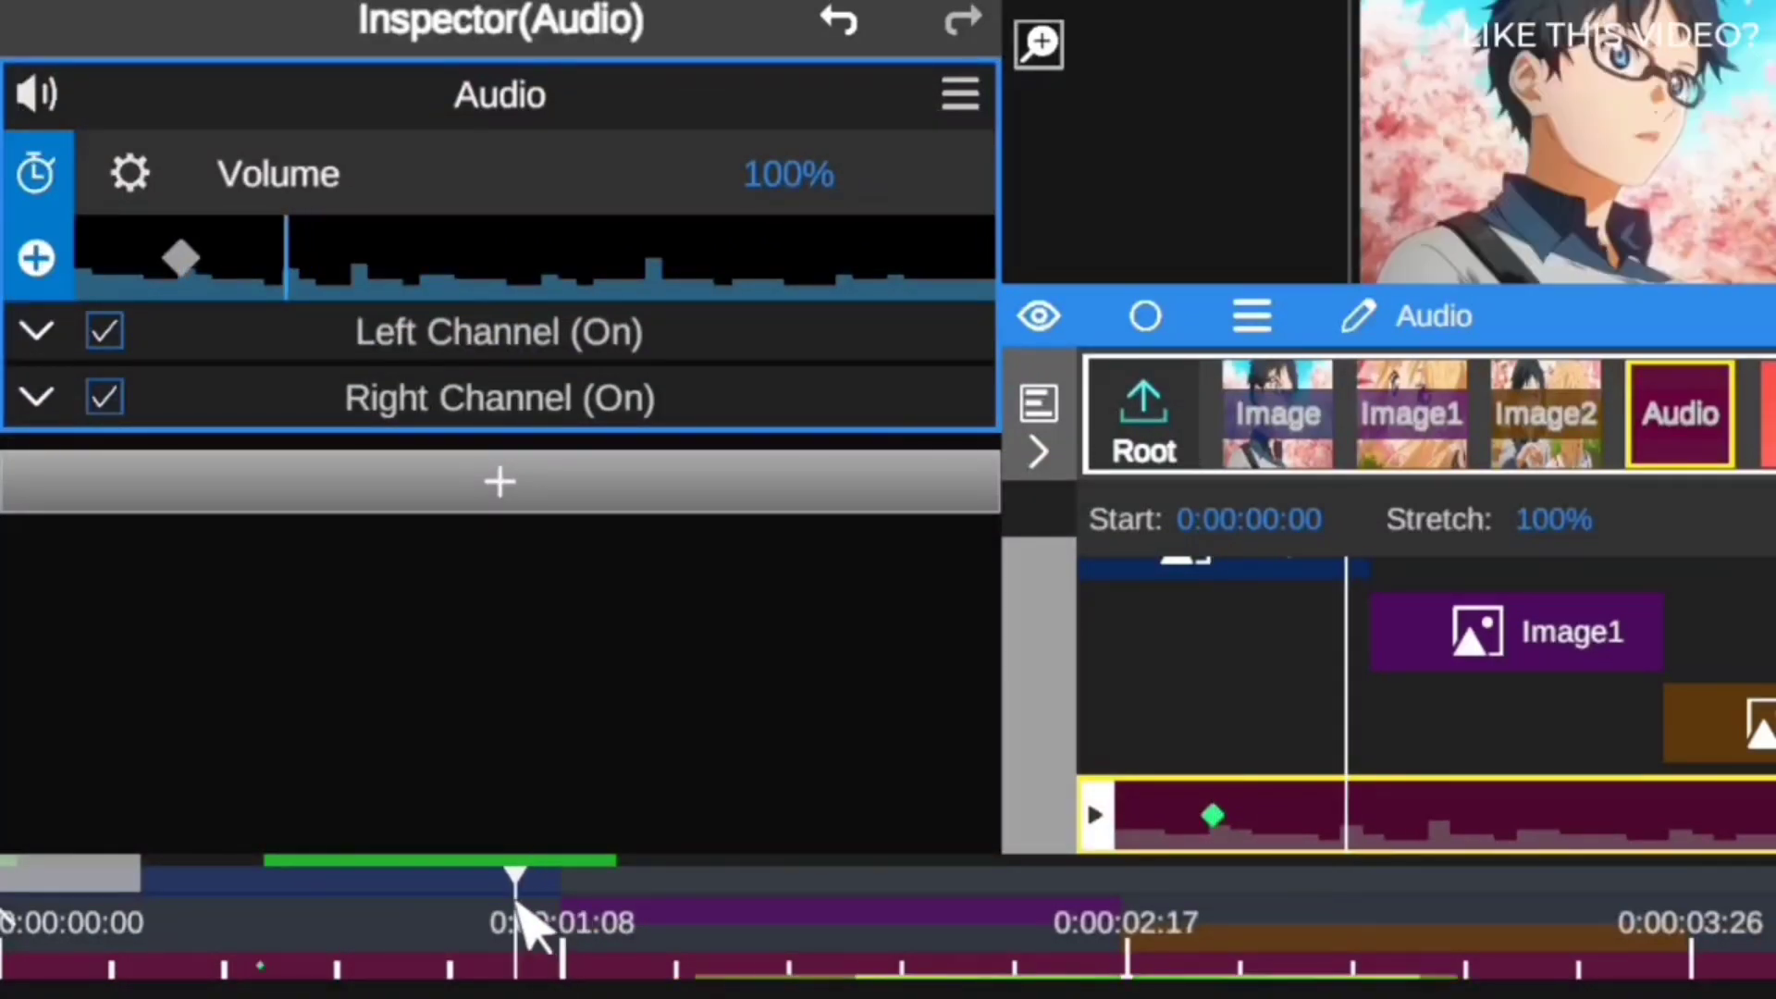
left_click(37, 258)
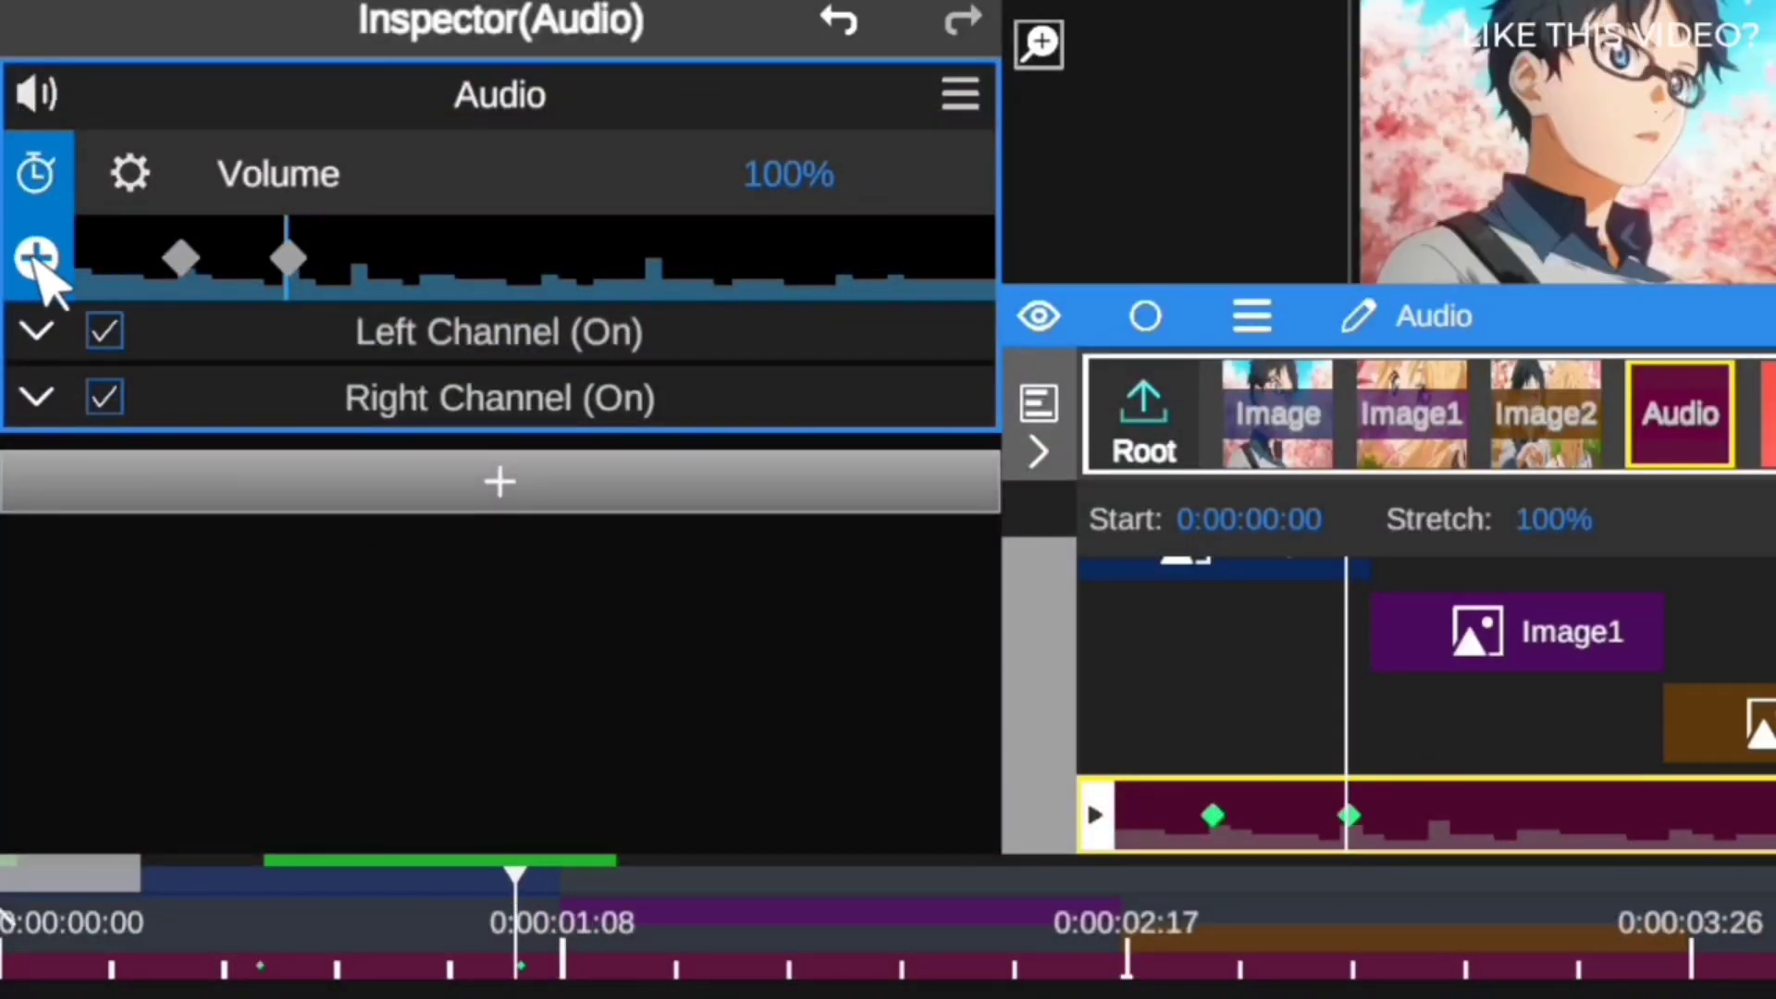
left_click_drag(657, 939, 692, 935)
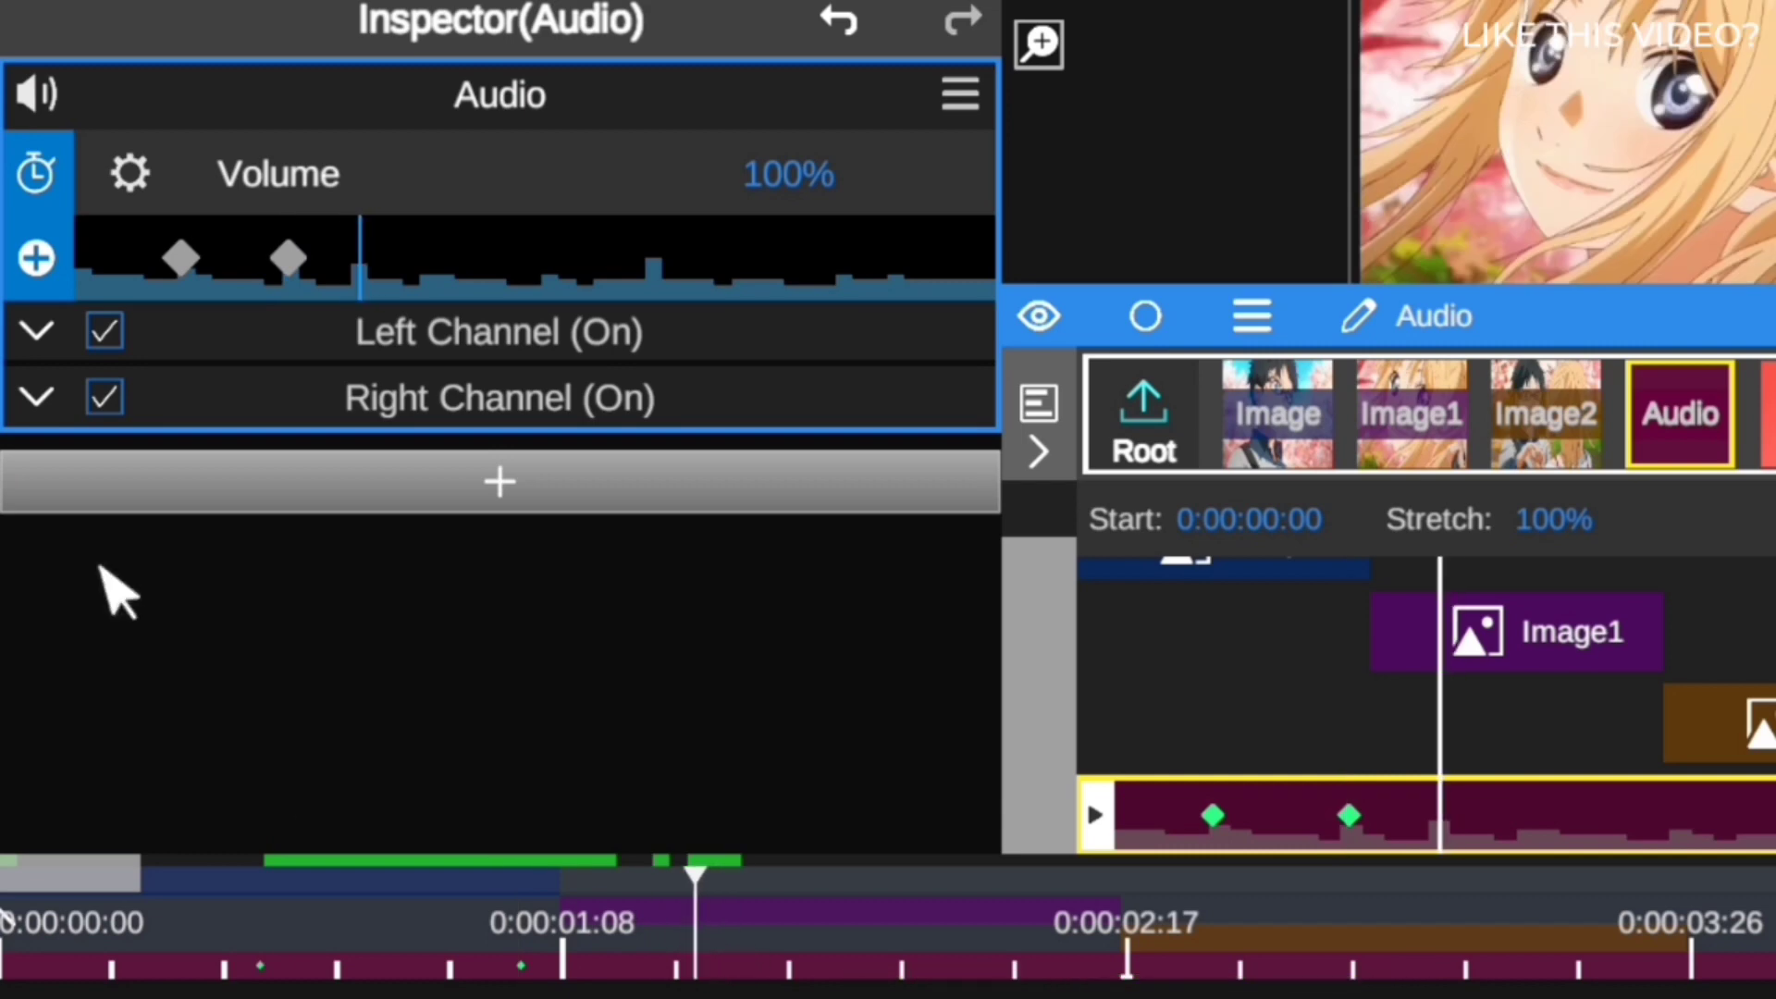
left_click(37, 258)
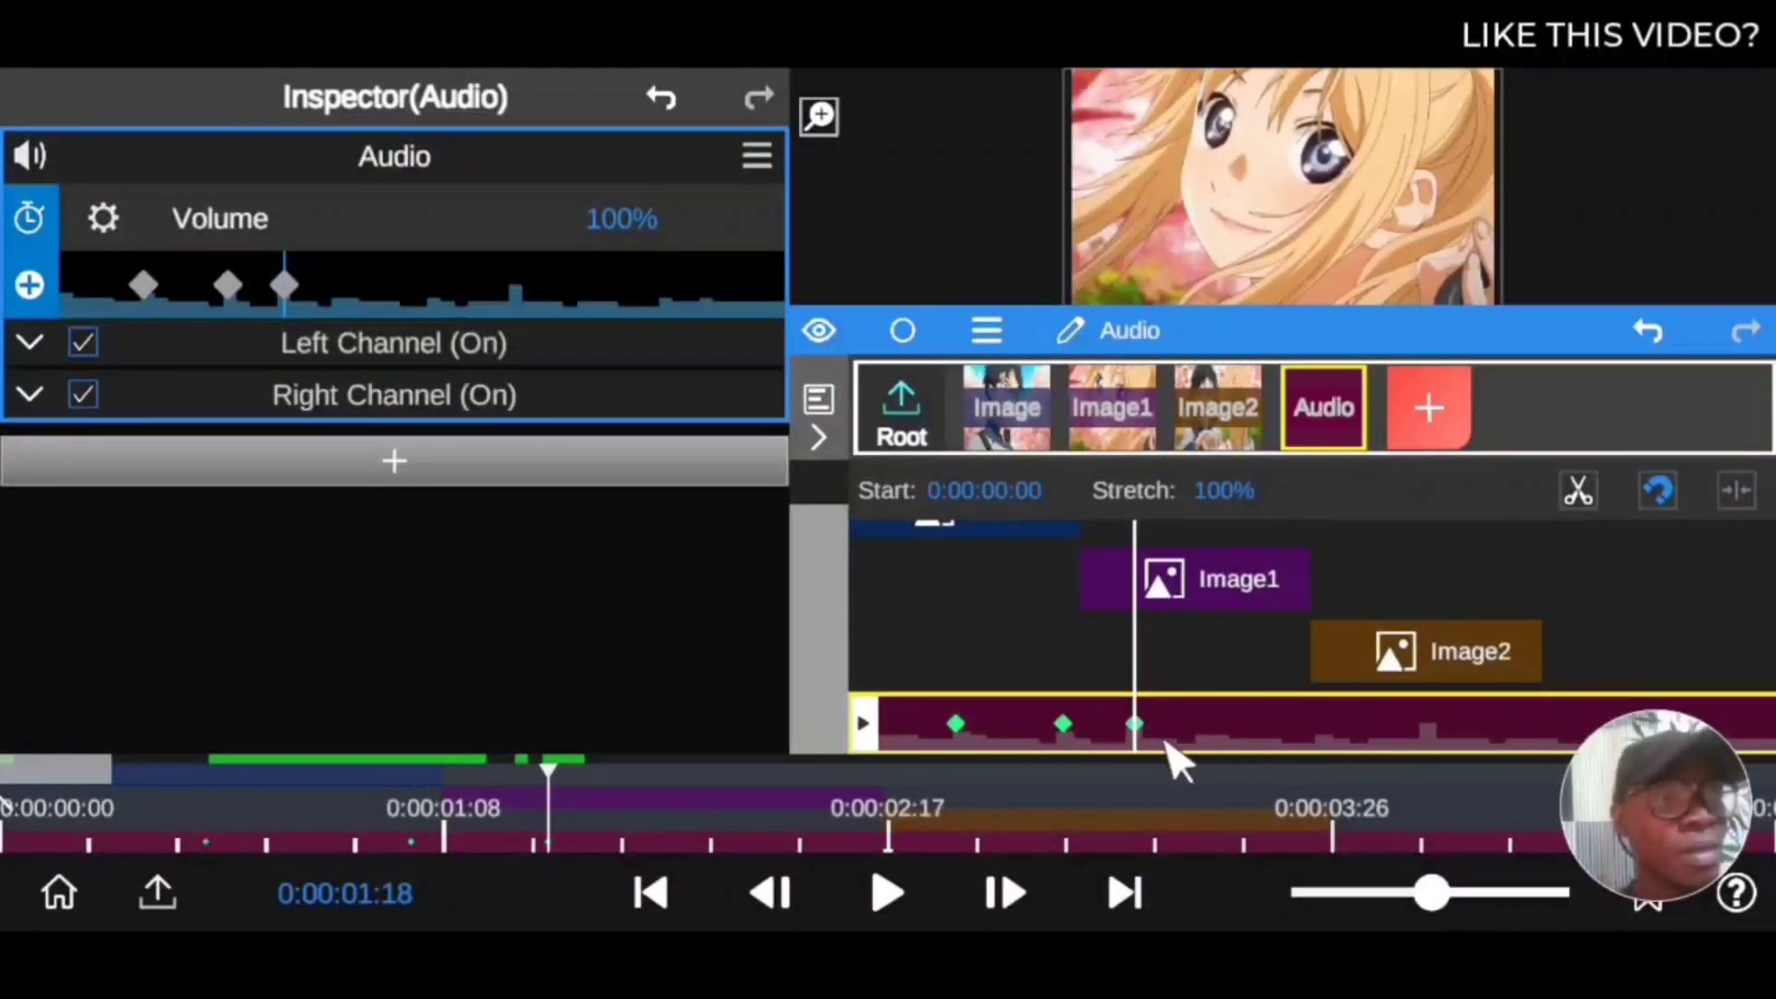
left_click_drag(553, 818, 1114, 833)
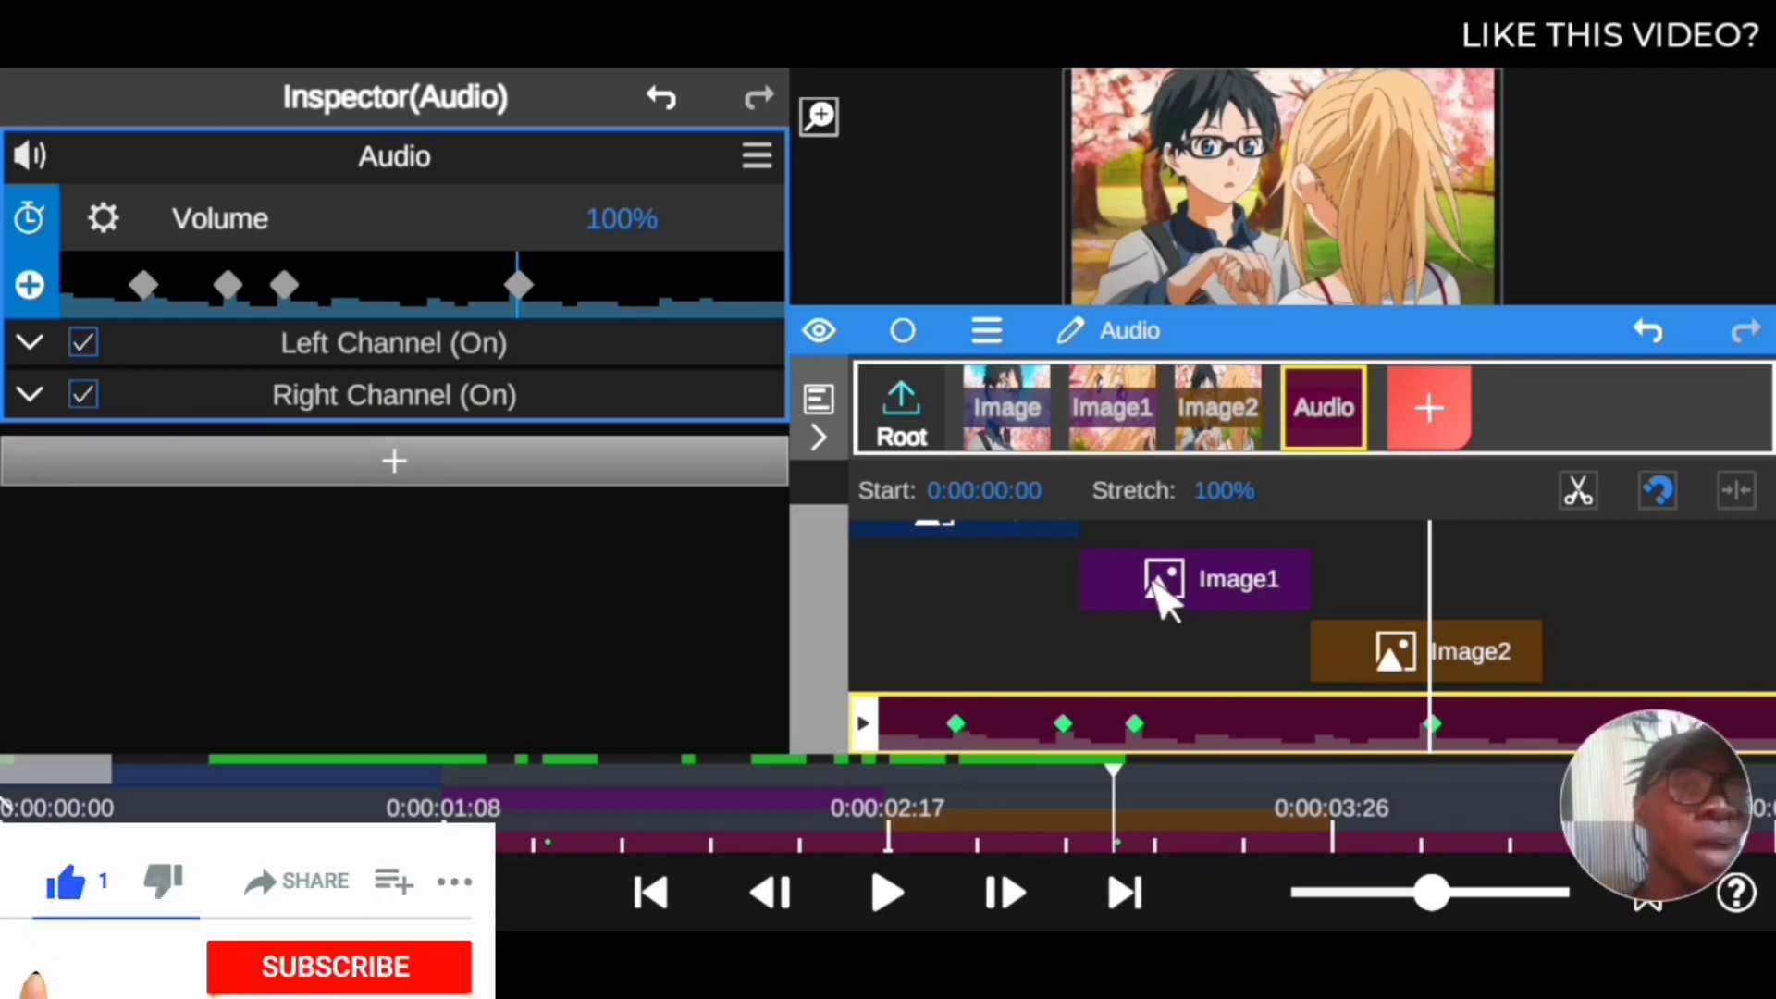
left_click(972, 529)
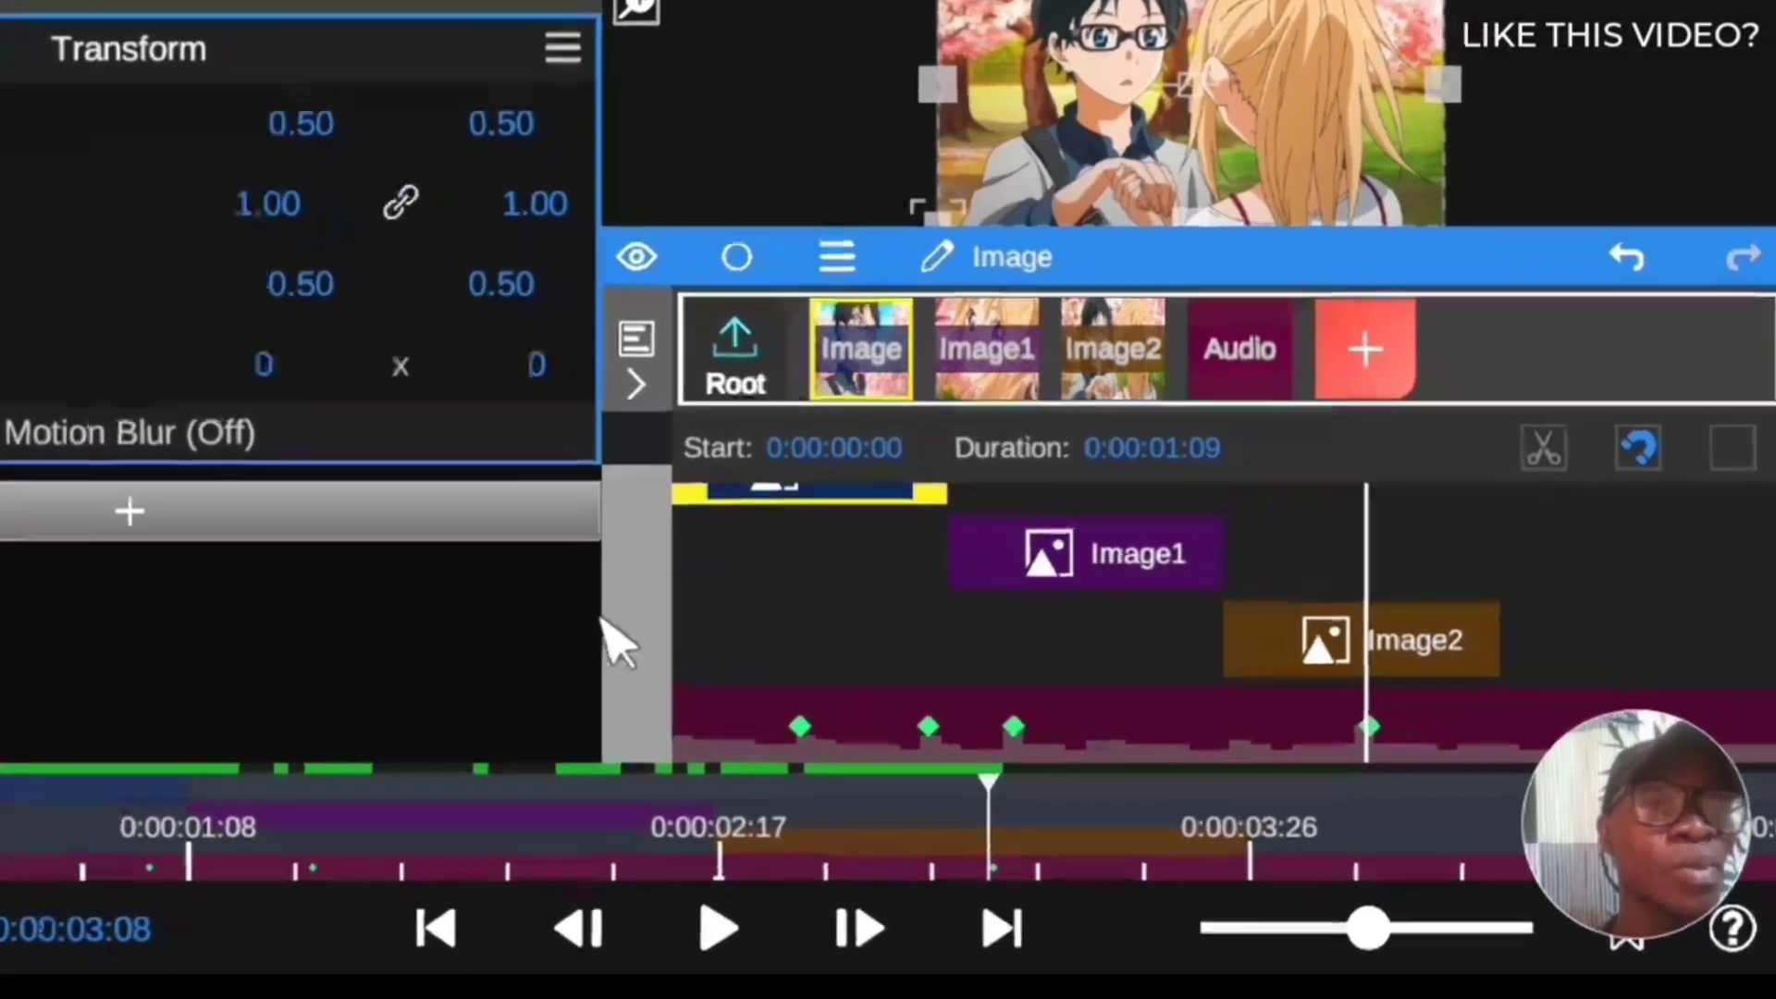
Step: Slide Image2 later to the fourth keyframe, then select the Audio layer and rewind the playhead
scroll(745, 646, "down", 1)
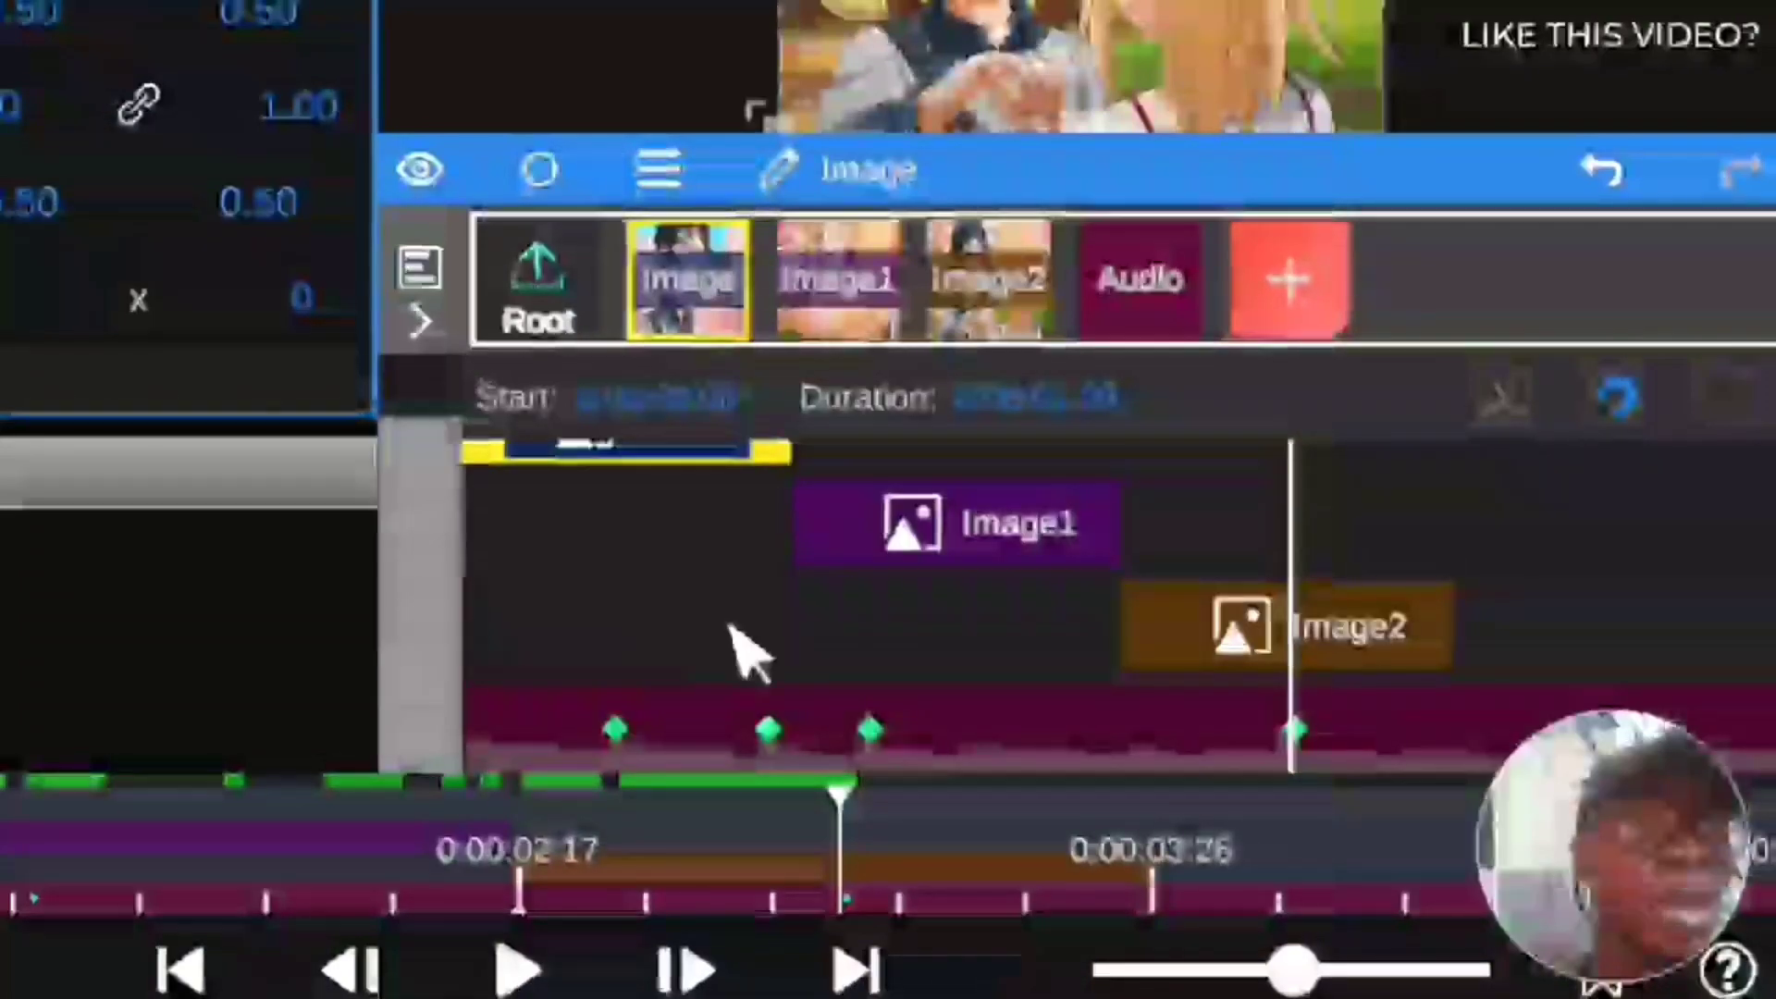
left_click_drag(1328, 626, 1387, 615)
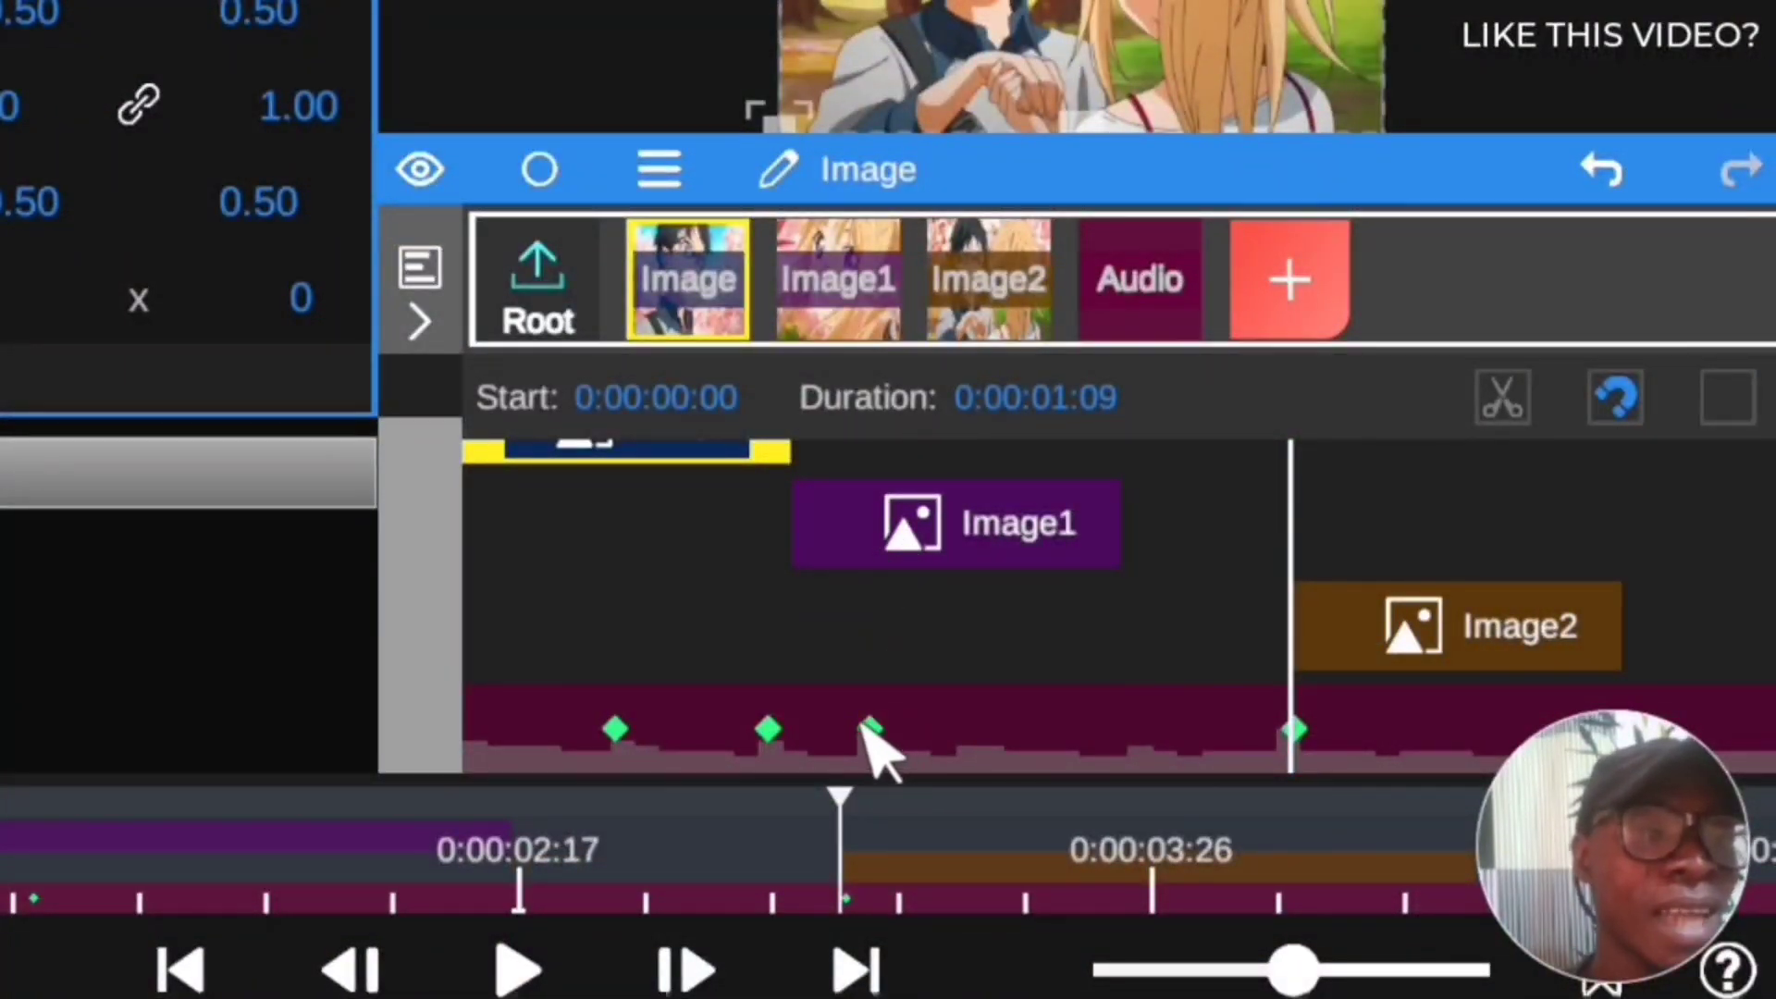
left_click(874, 749)
left_click_drag(888, 897, 28, 911)
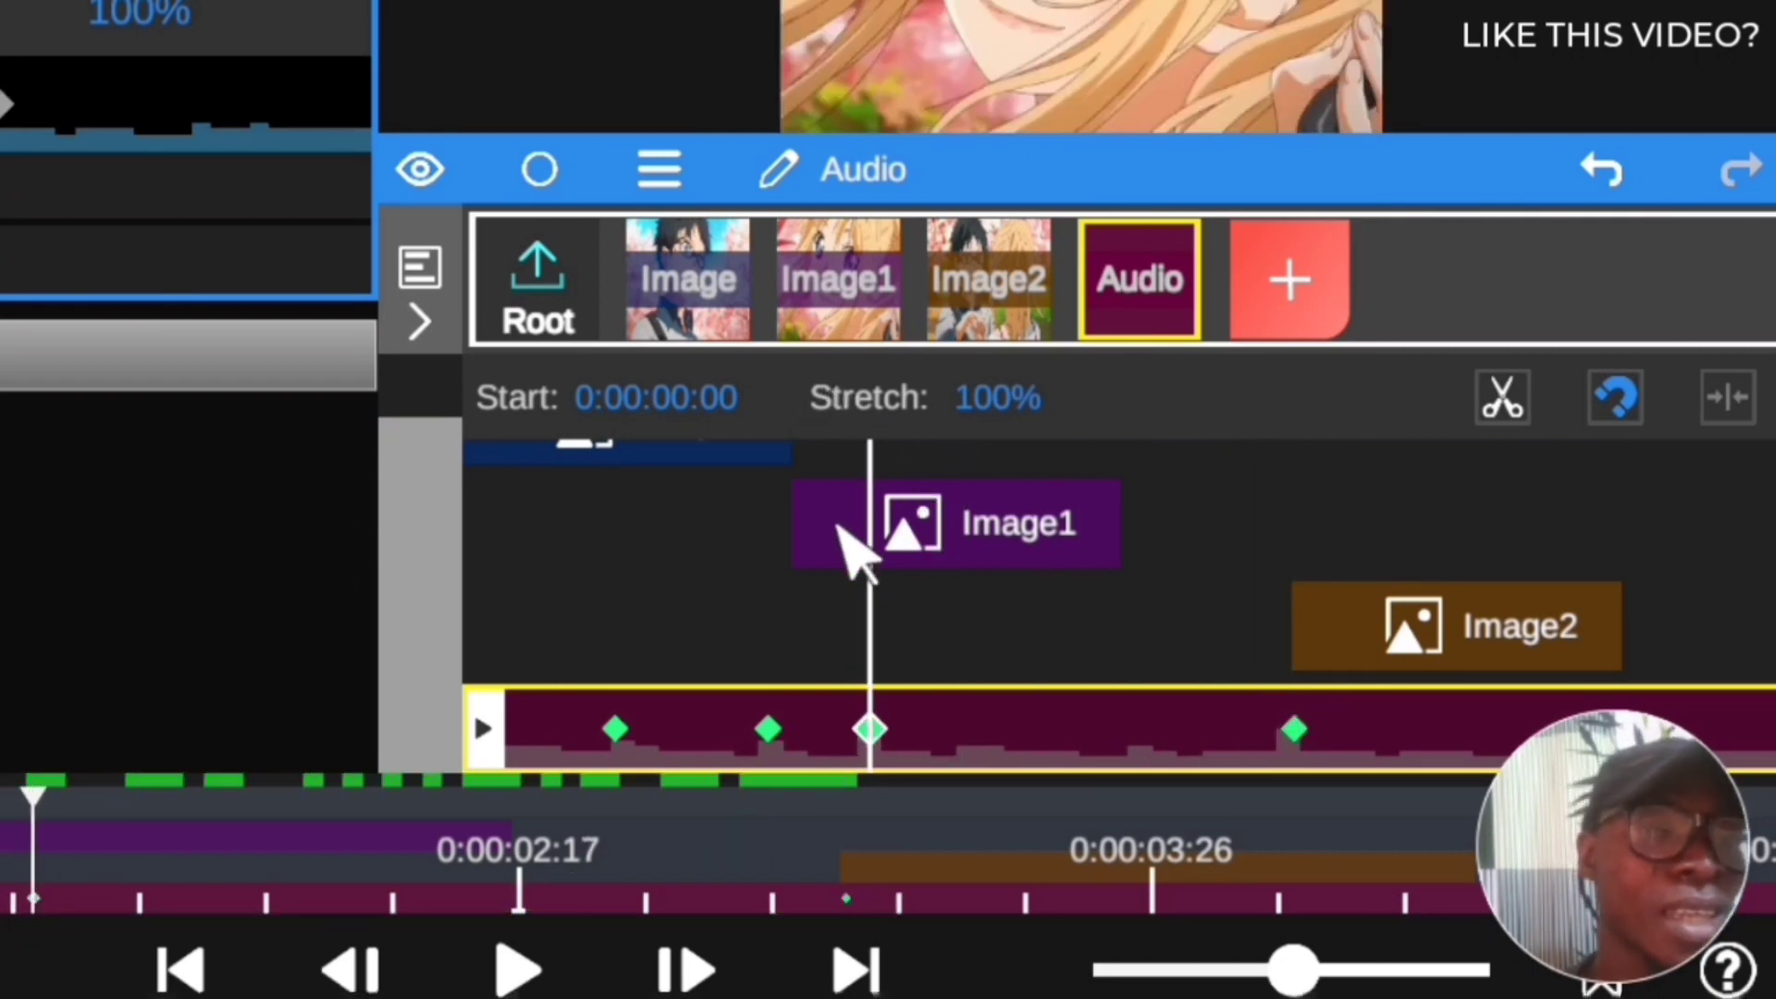
Step: Try Image1 at the third keyframe, return it to its original start, and select the third keyframe
left_click_drag(847, 541, 928, 543)
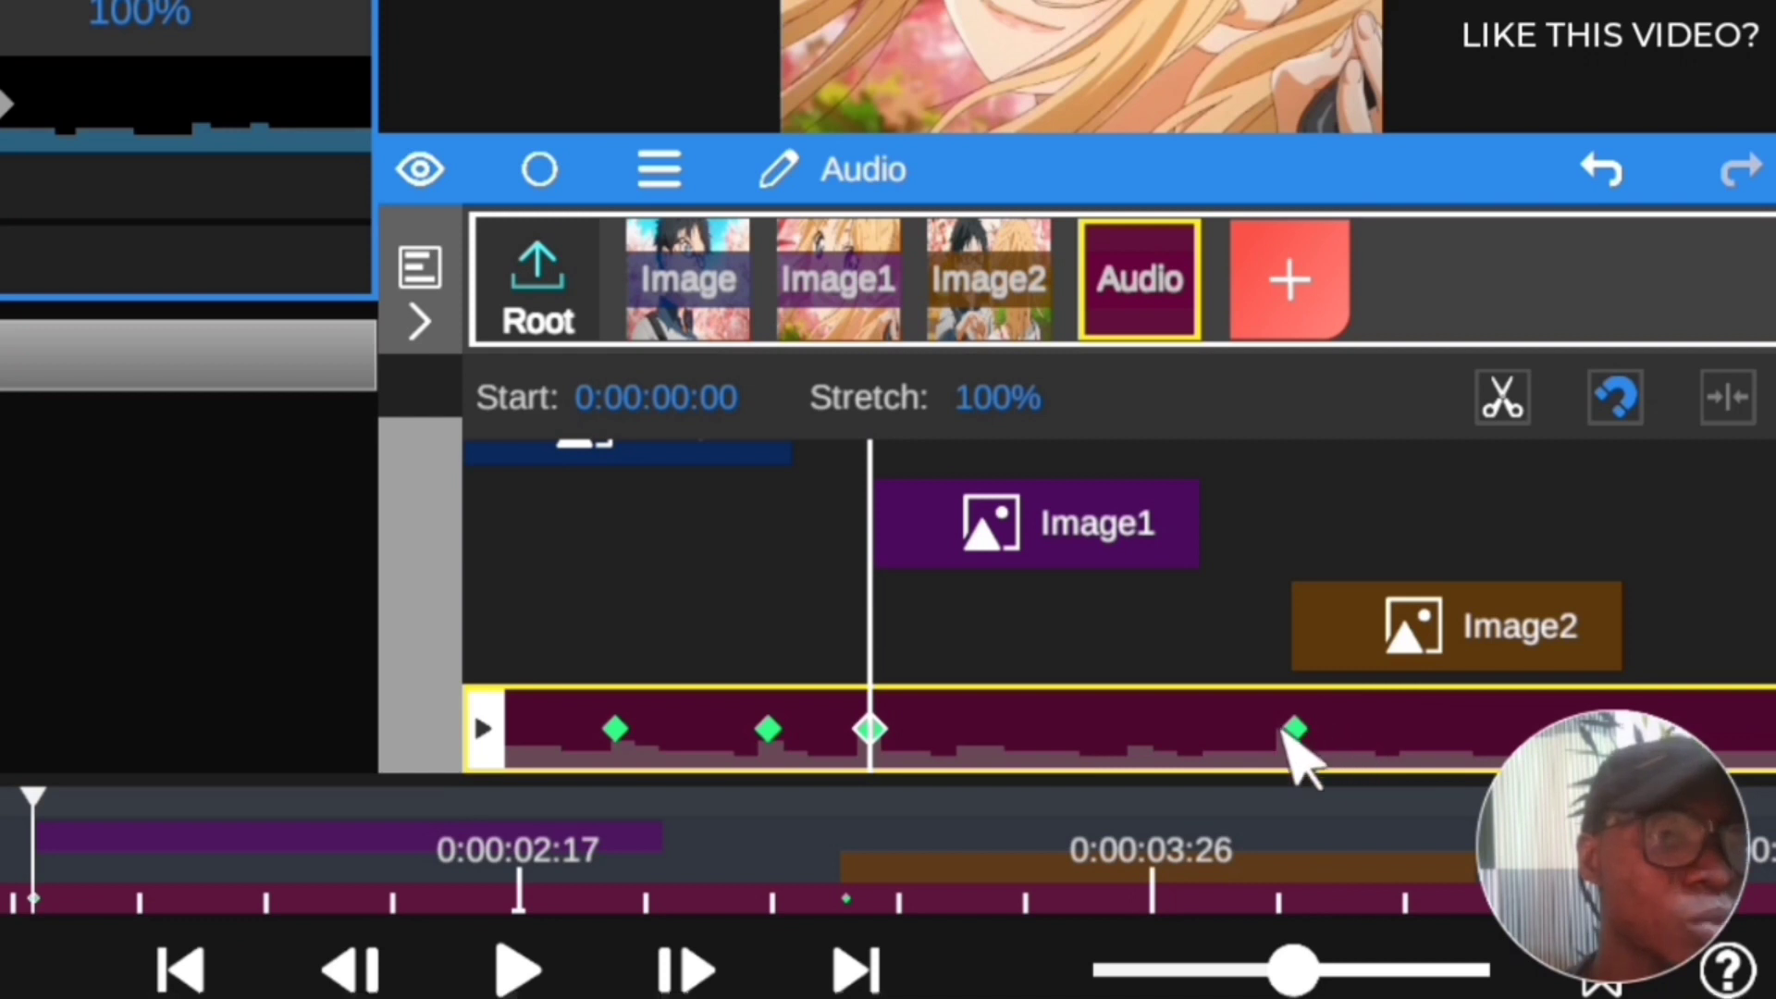
left_click_drag(385, 654, 389, 599)
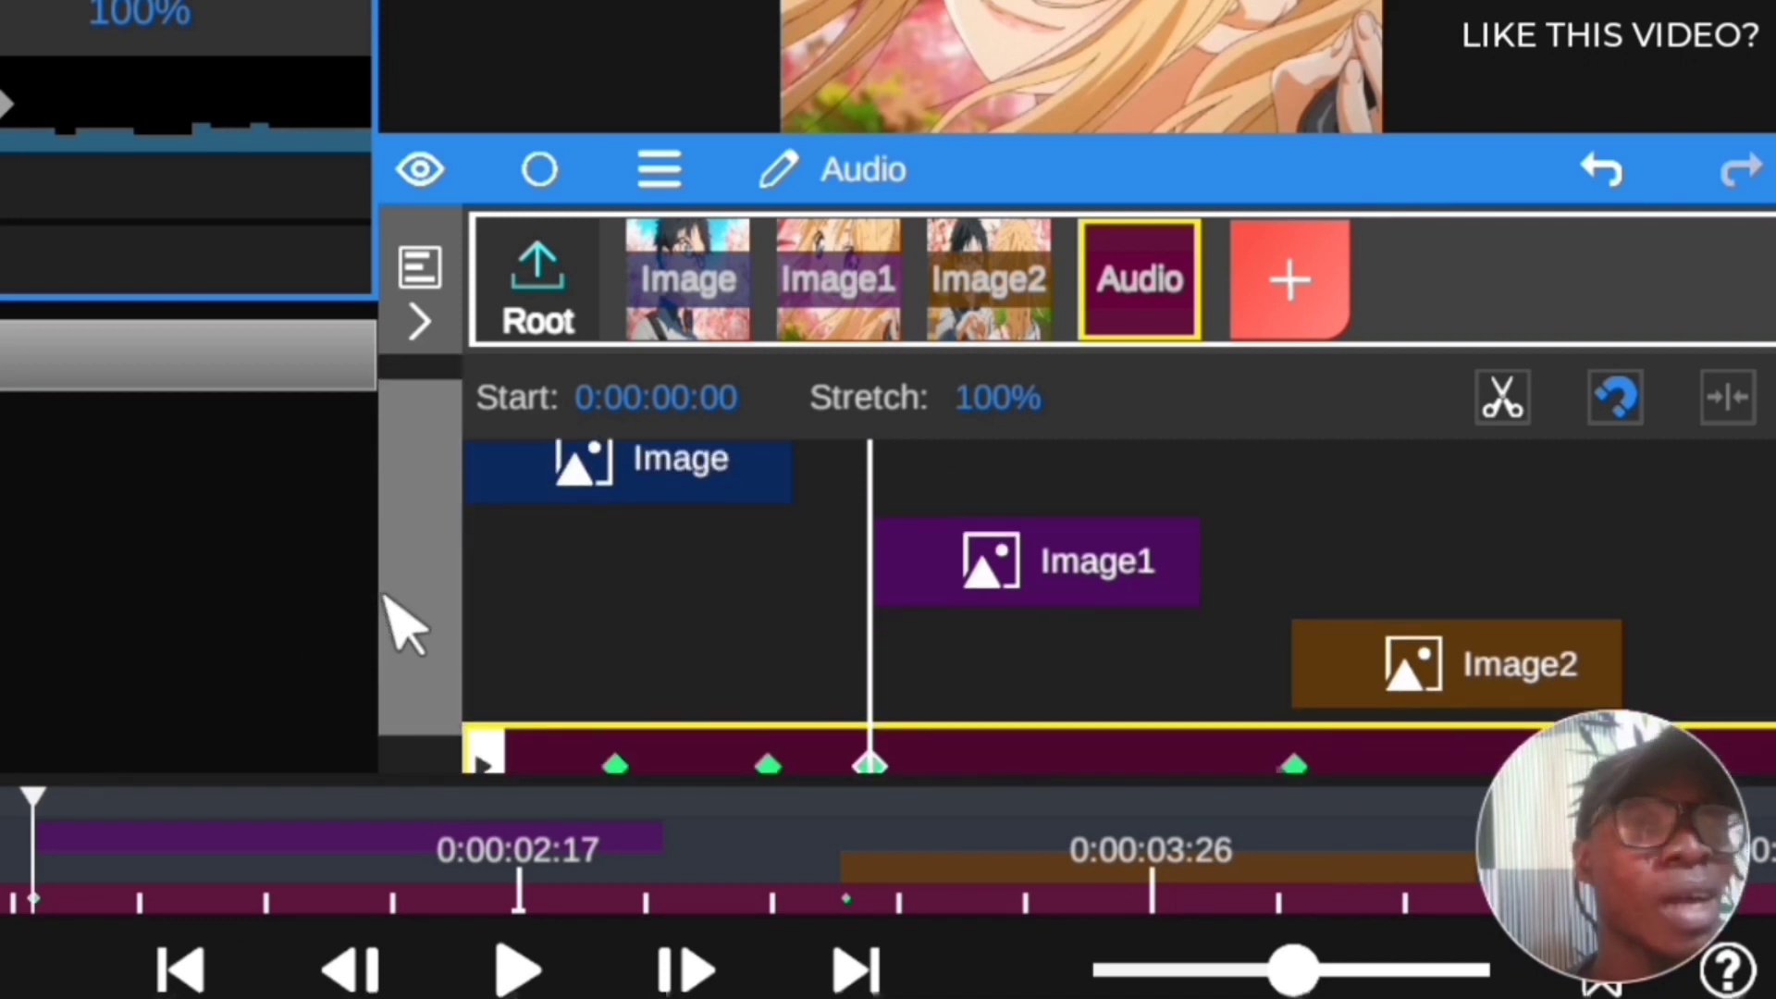
left_click_drag(987, 567, 888, 586)
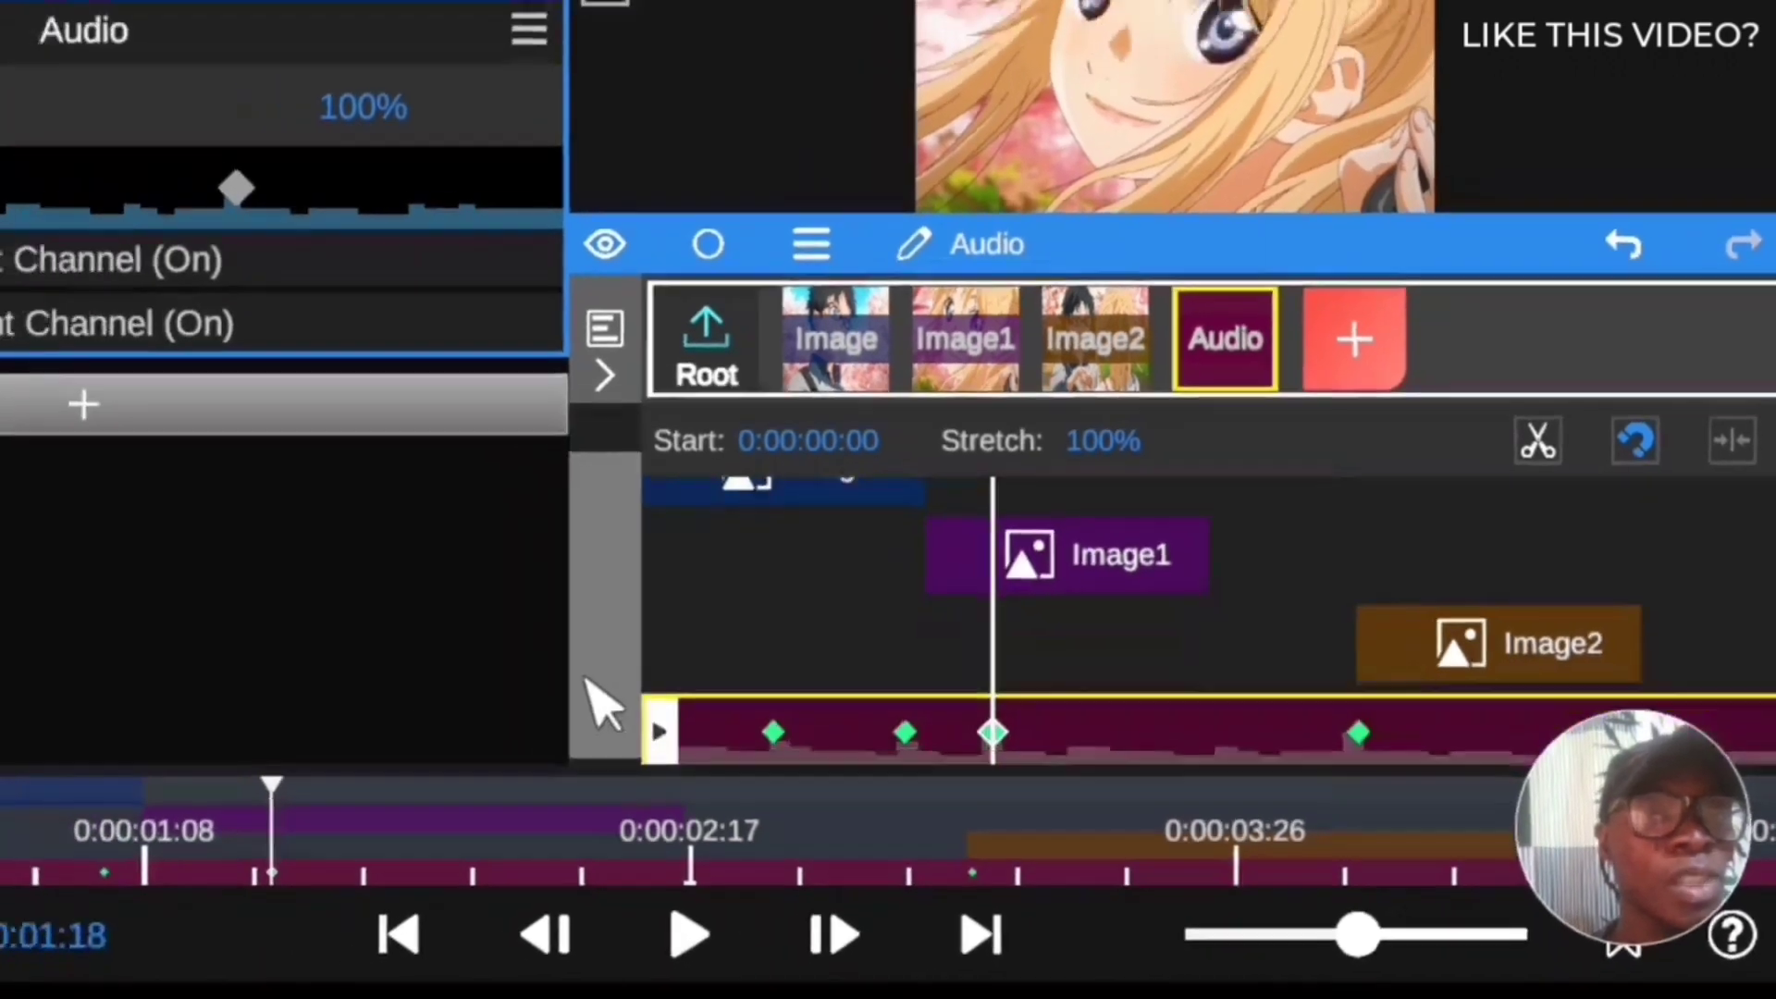
left_click(282, 284)
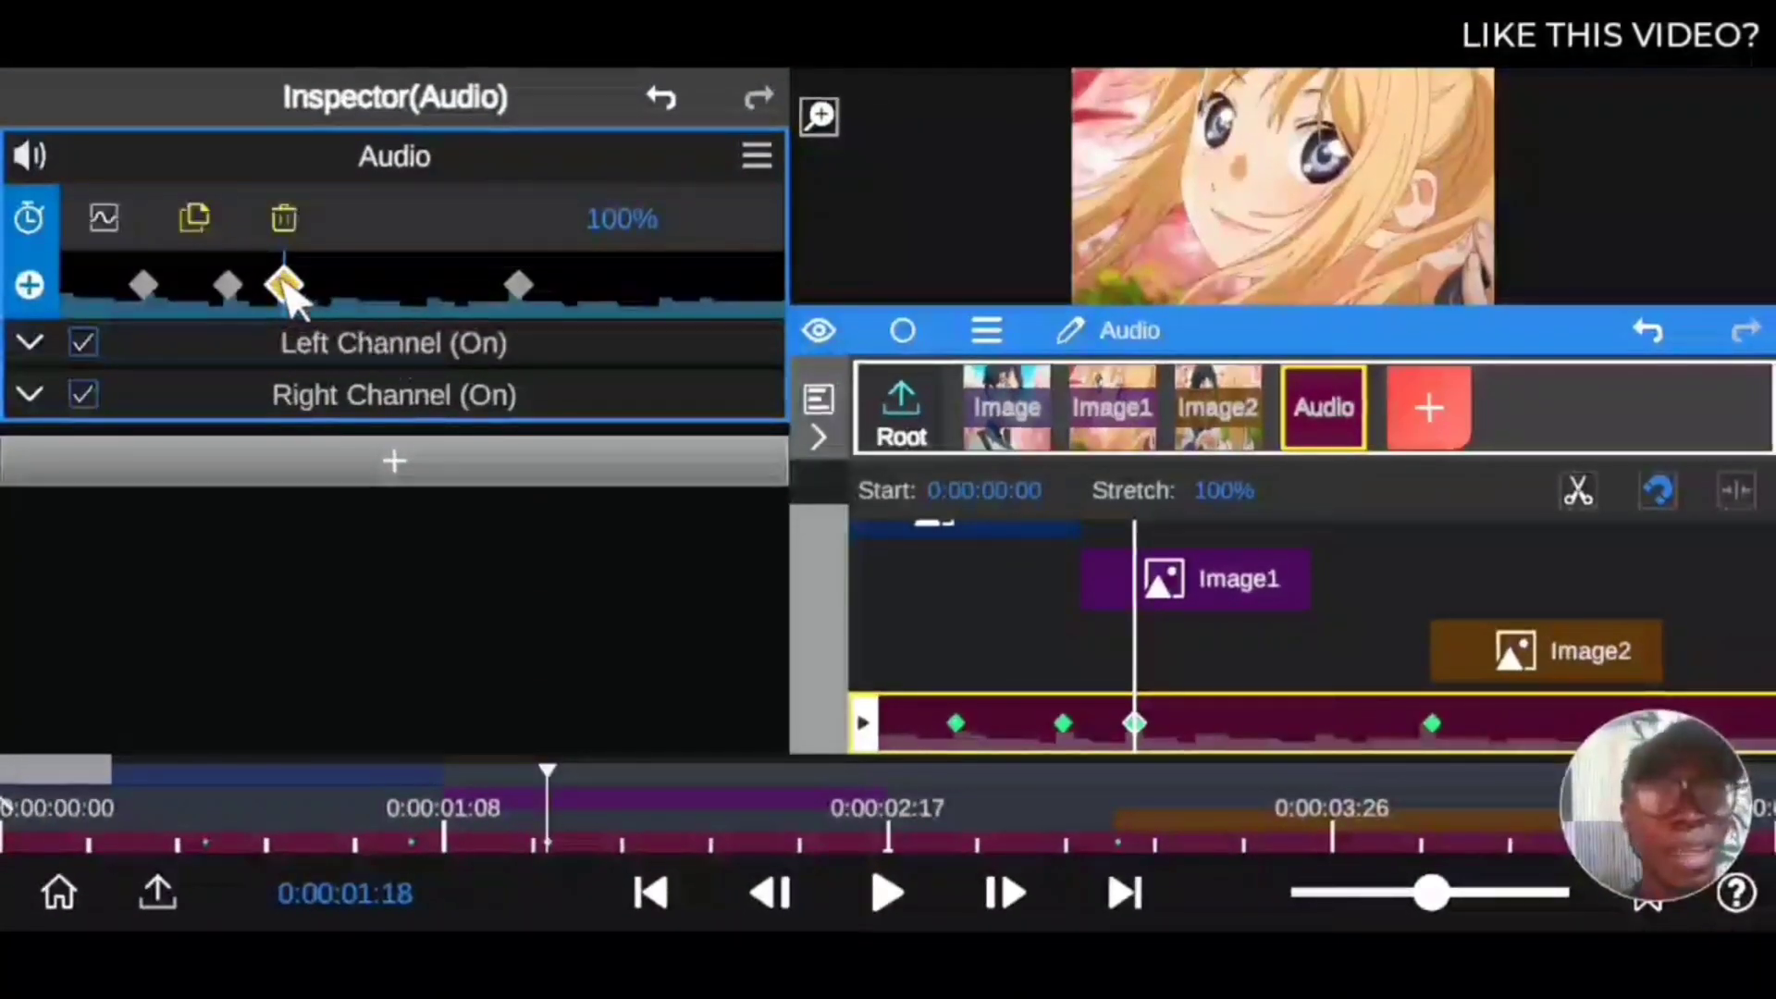
Step: Delete the third and first volume keyframes, plus a stray keyframe added at the playhead
left_click(284, 221)
left_click(29, 285)
left_click(284, 285)
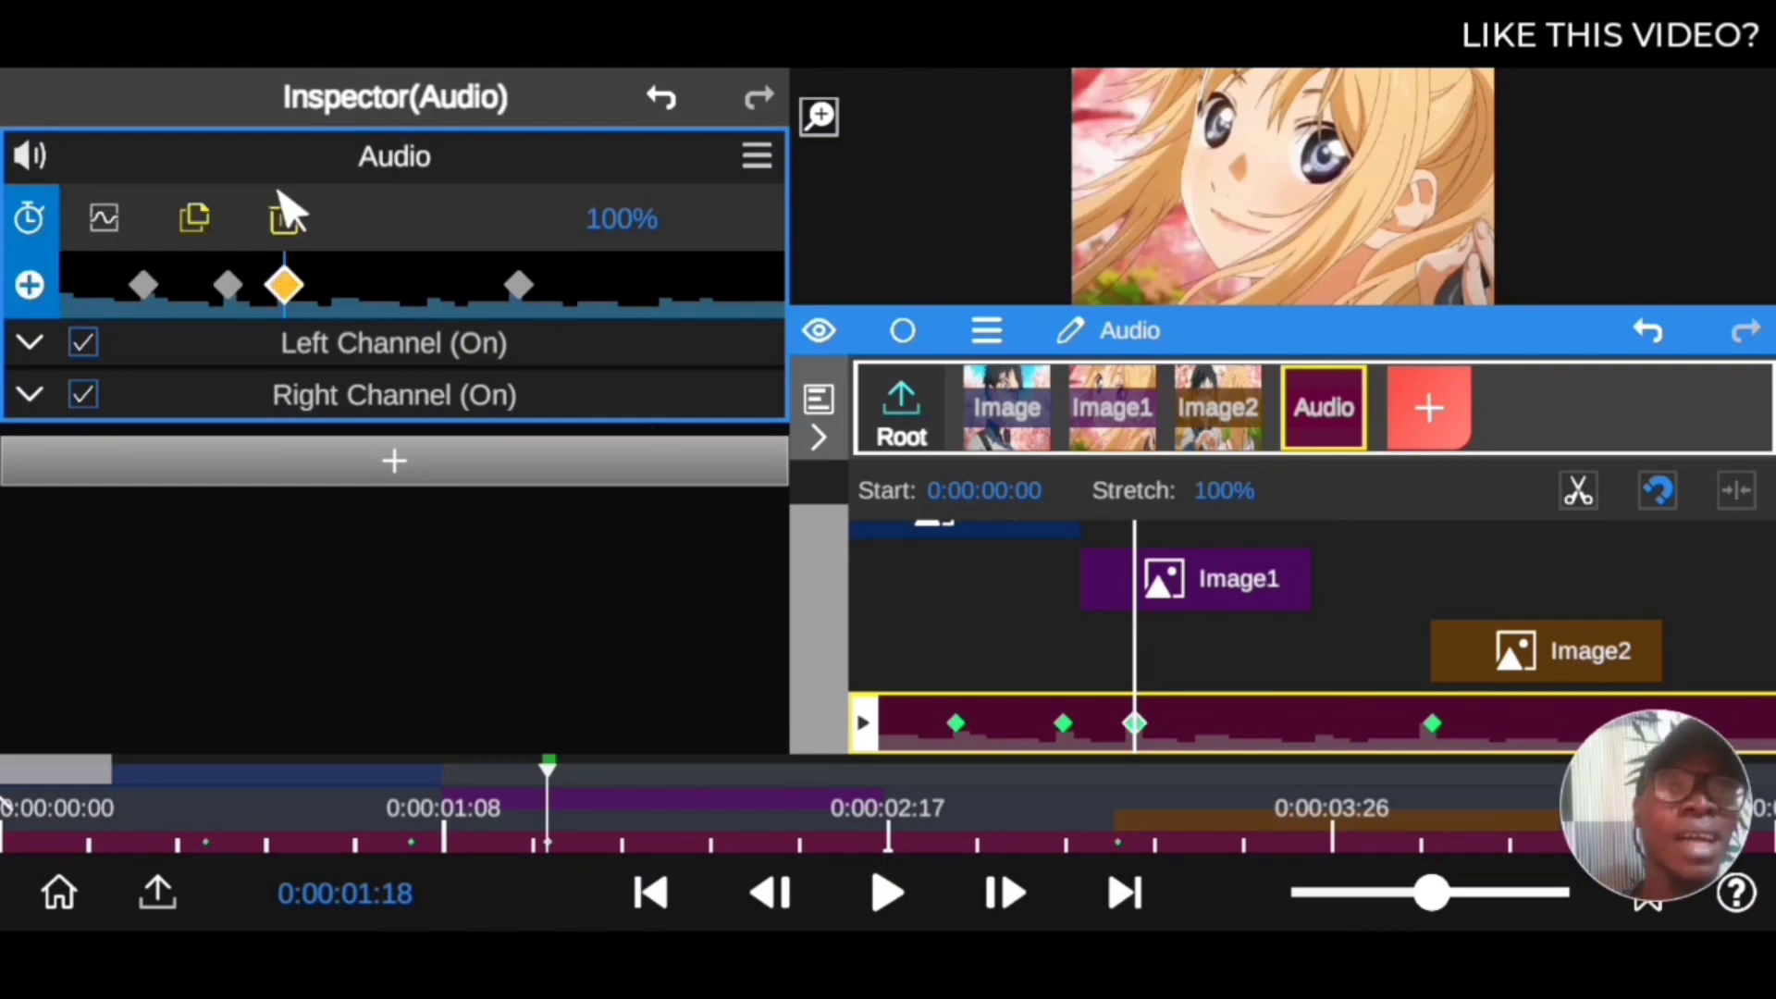
left_click(284, 222)
left_click(144, 285)
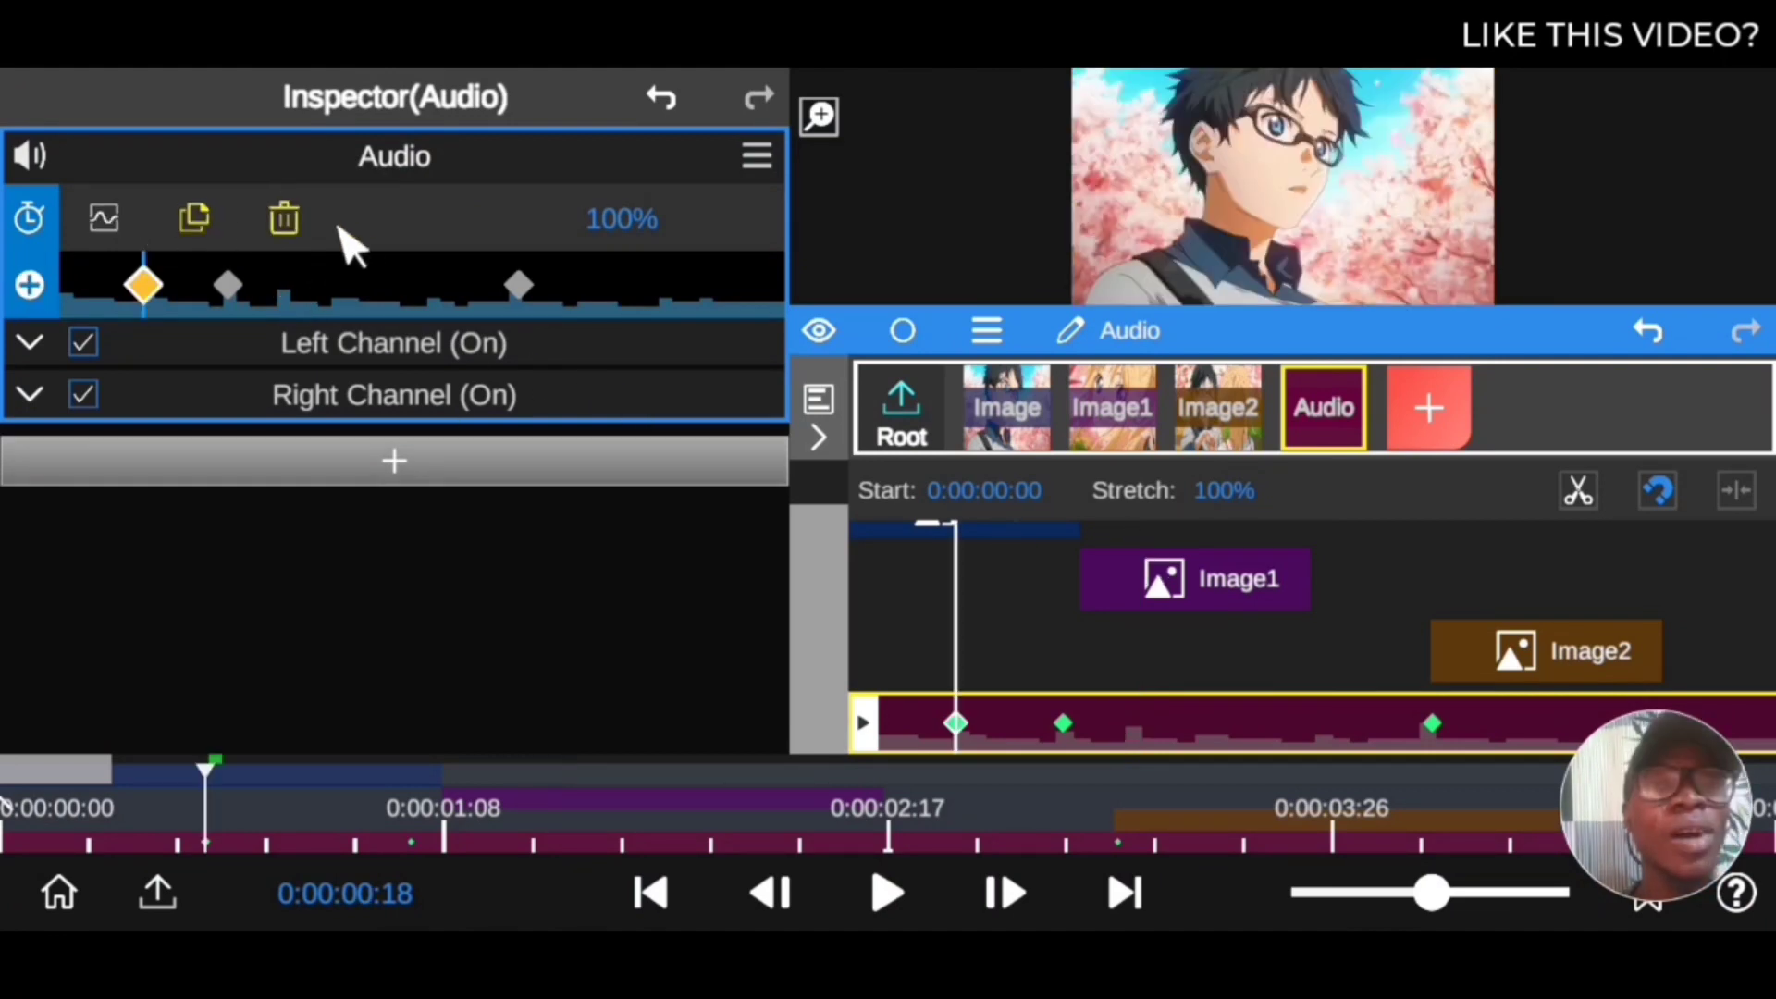
left_click(284, 222)
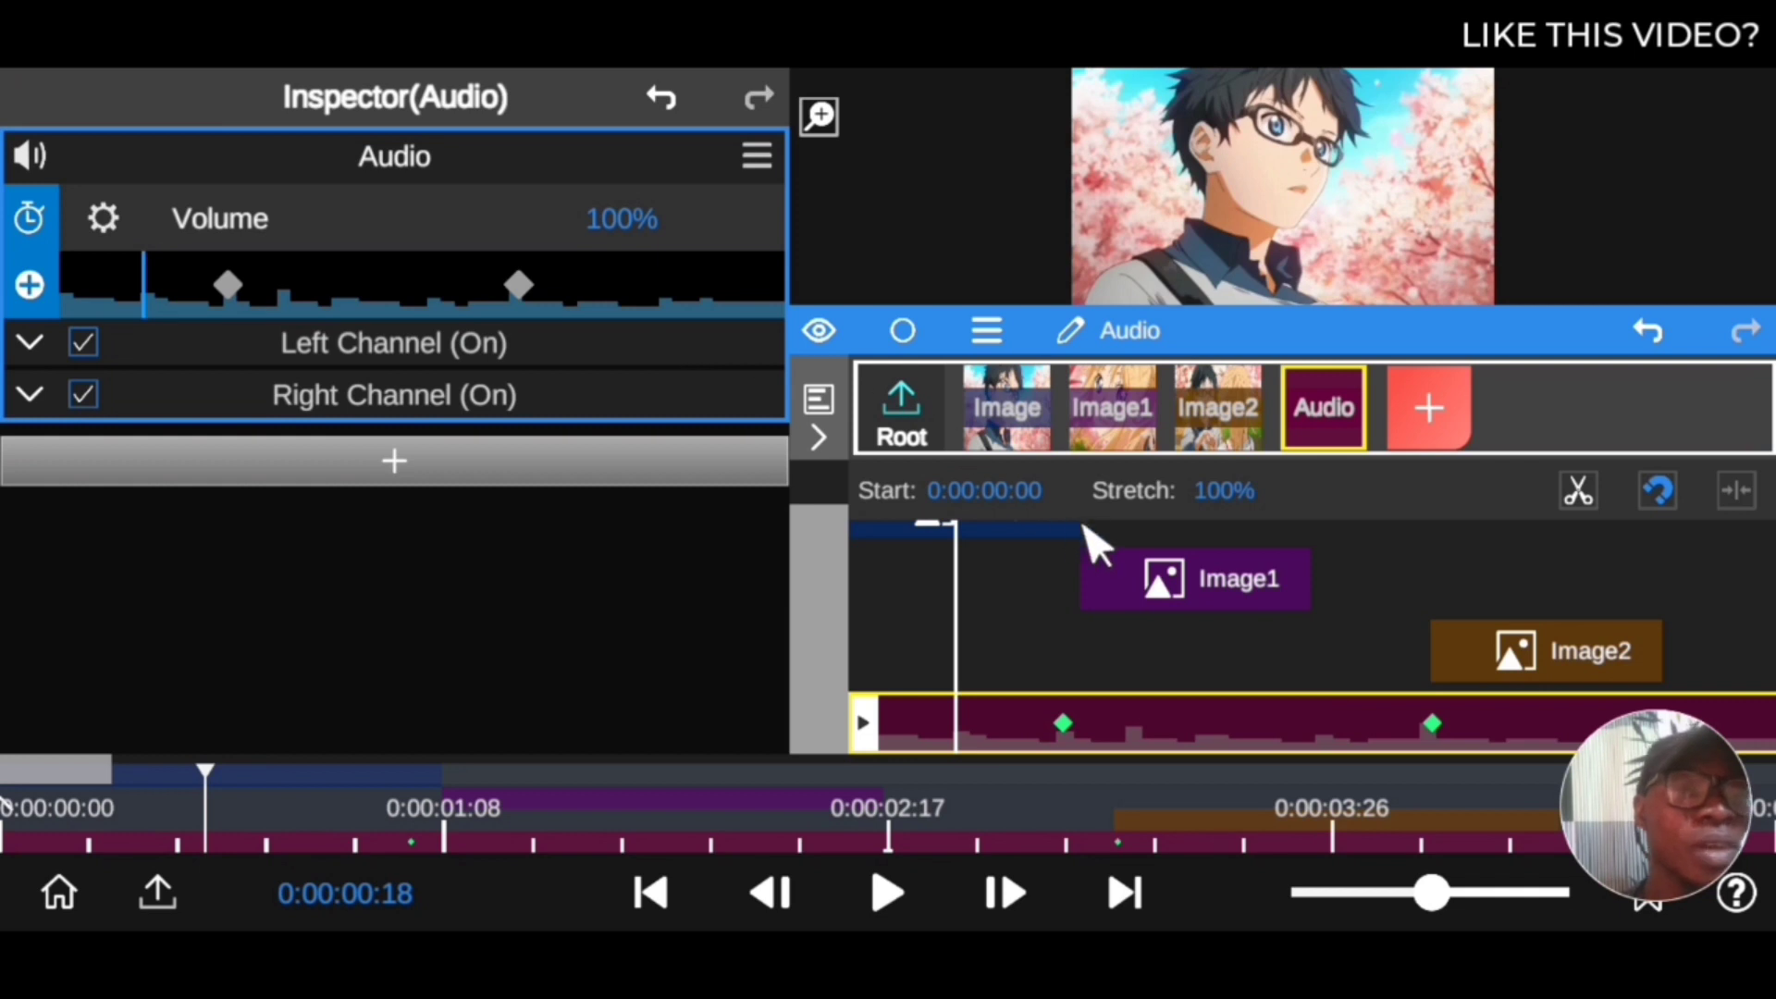
Step: Move Image2 to start where Image1 ends and delete the last two volume keyframes
left_click_drag(1462, 647, 1379, 647)
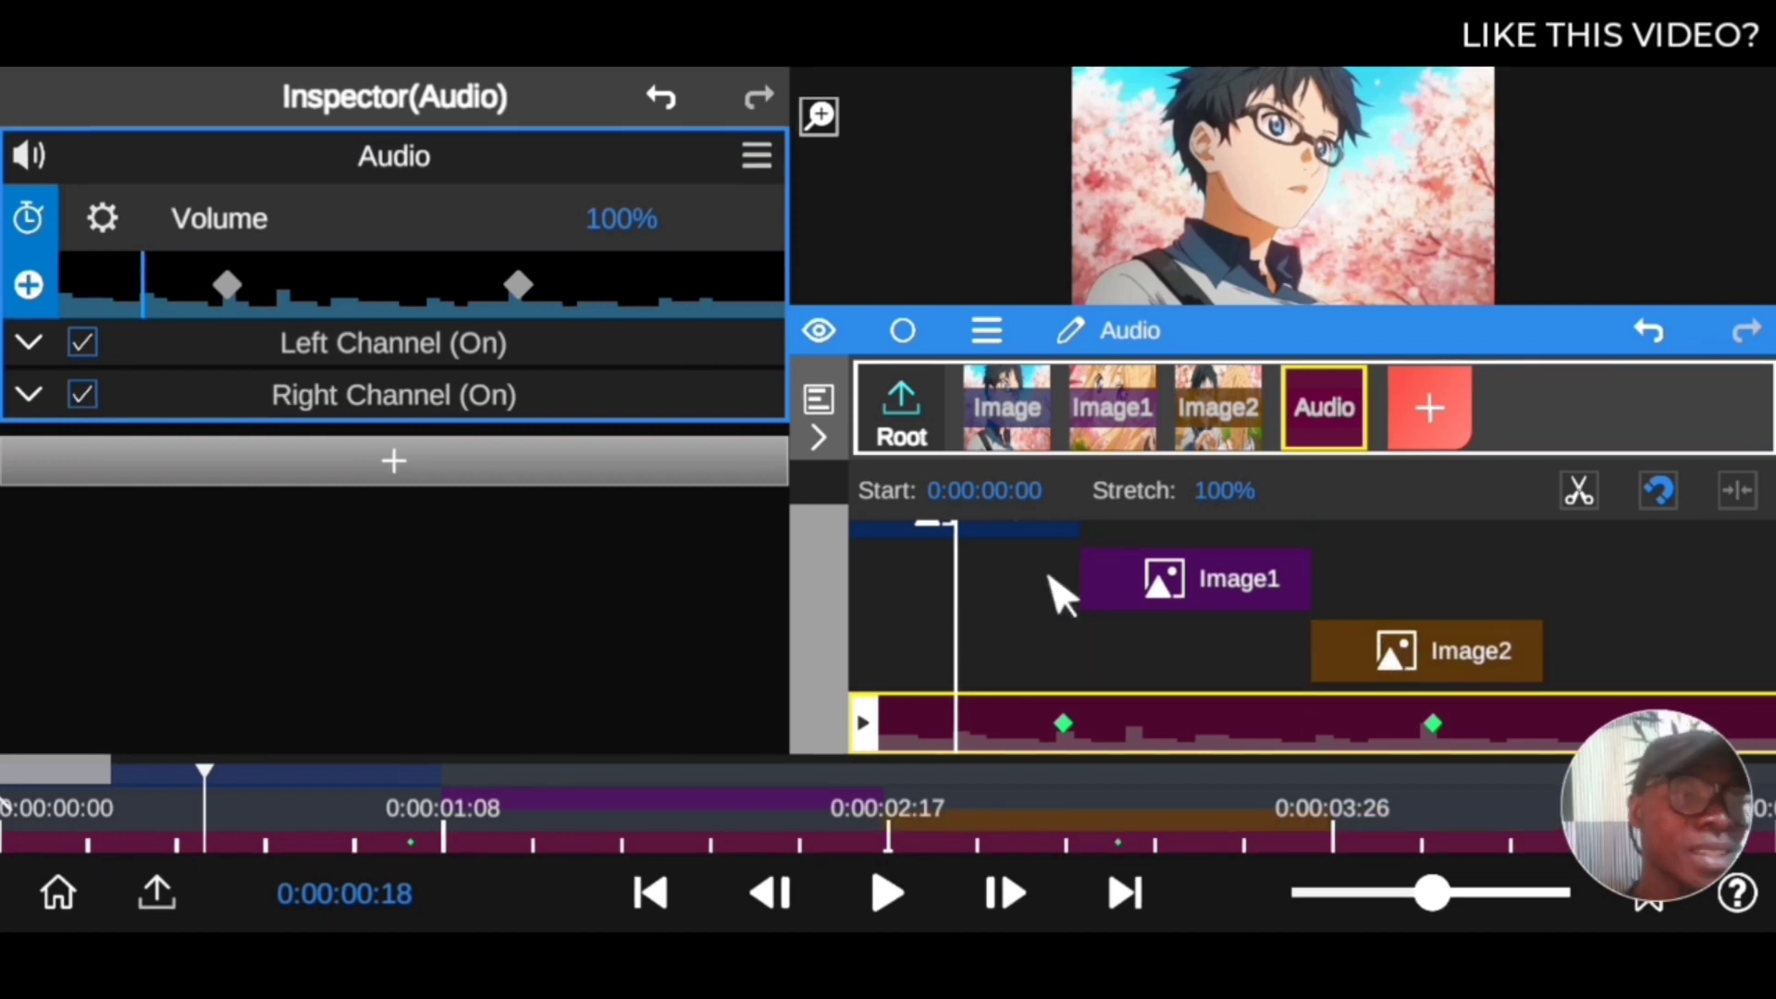
left_click(518, 285)
left_click(283, 219)
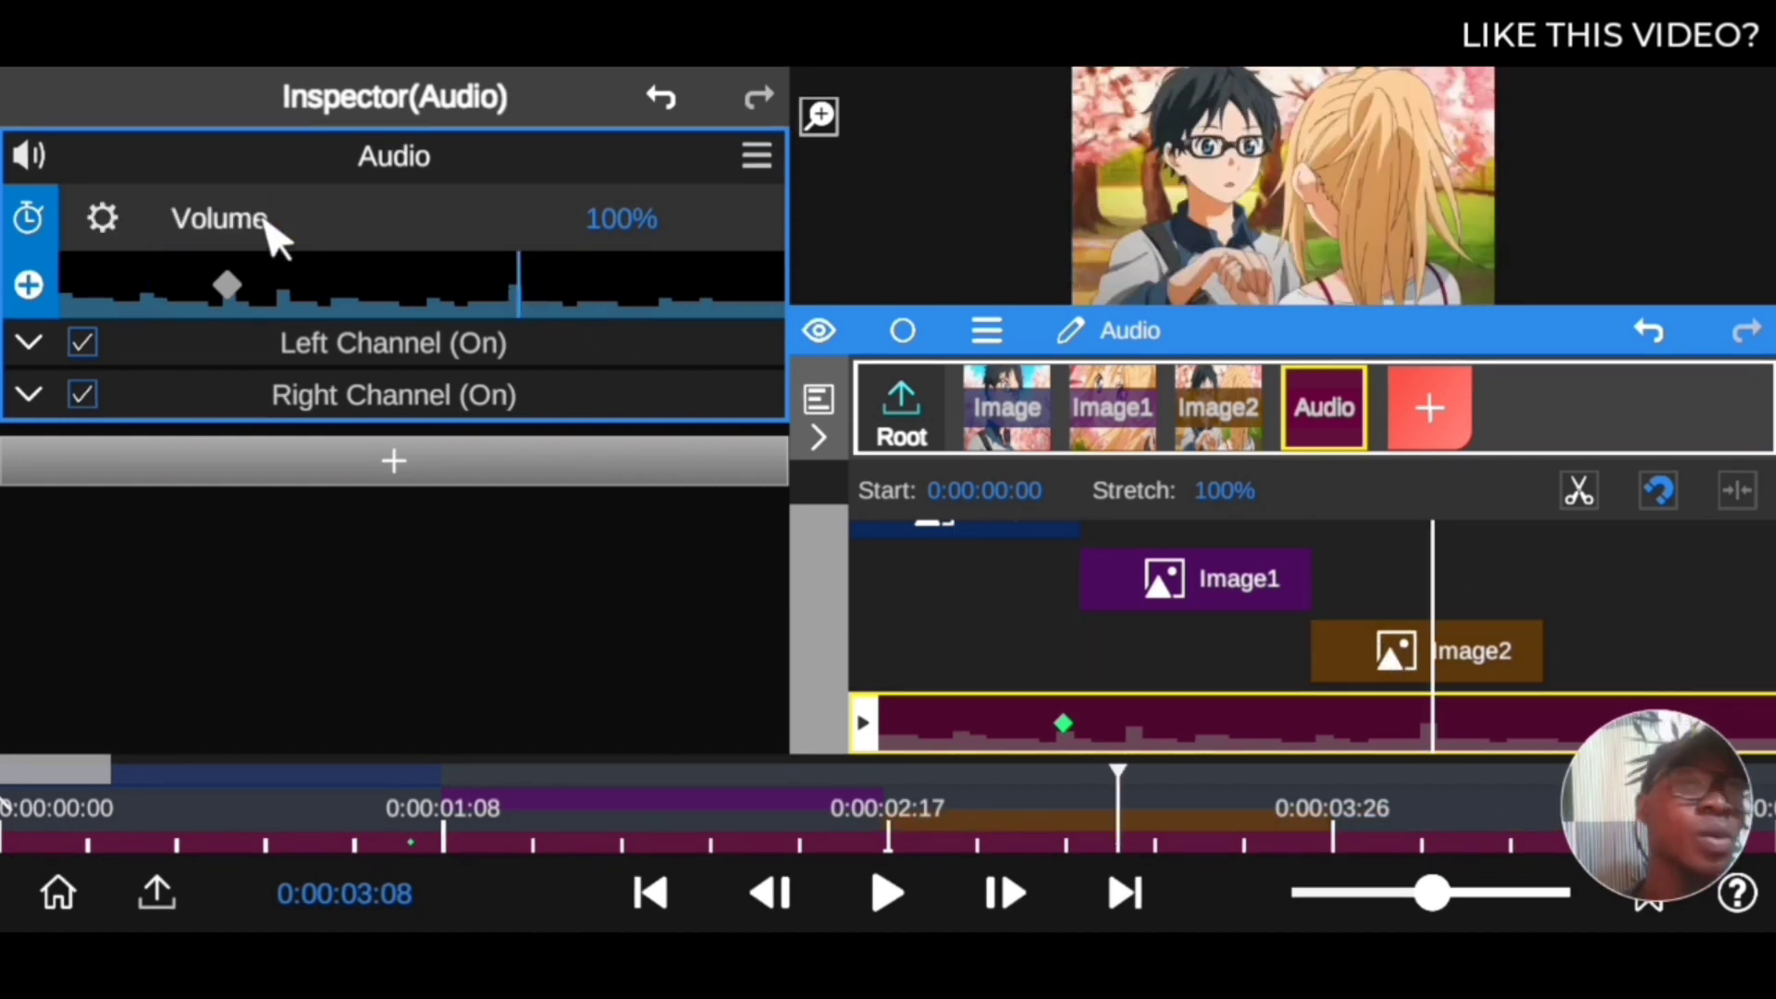
left_click(227, 285)
left_click(284, 218)
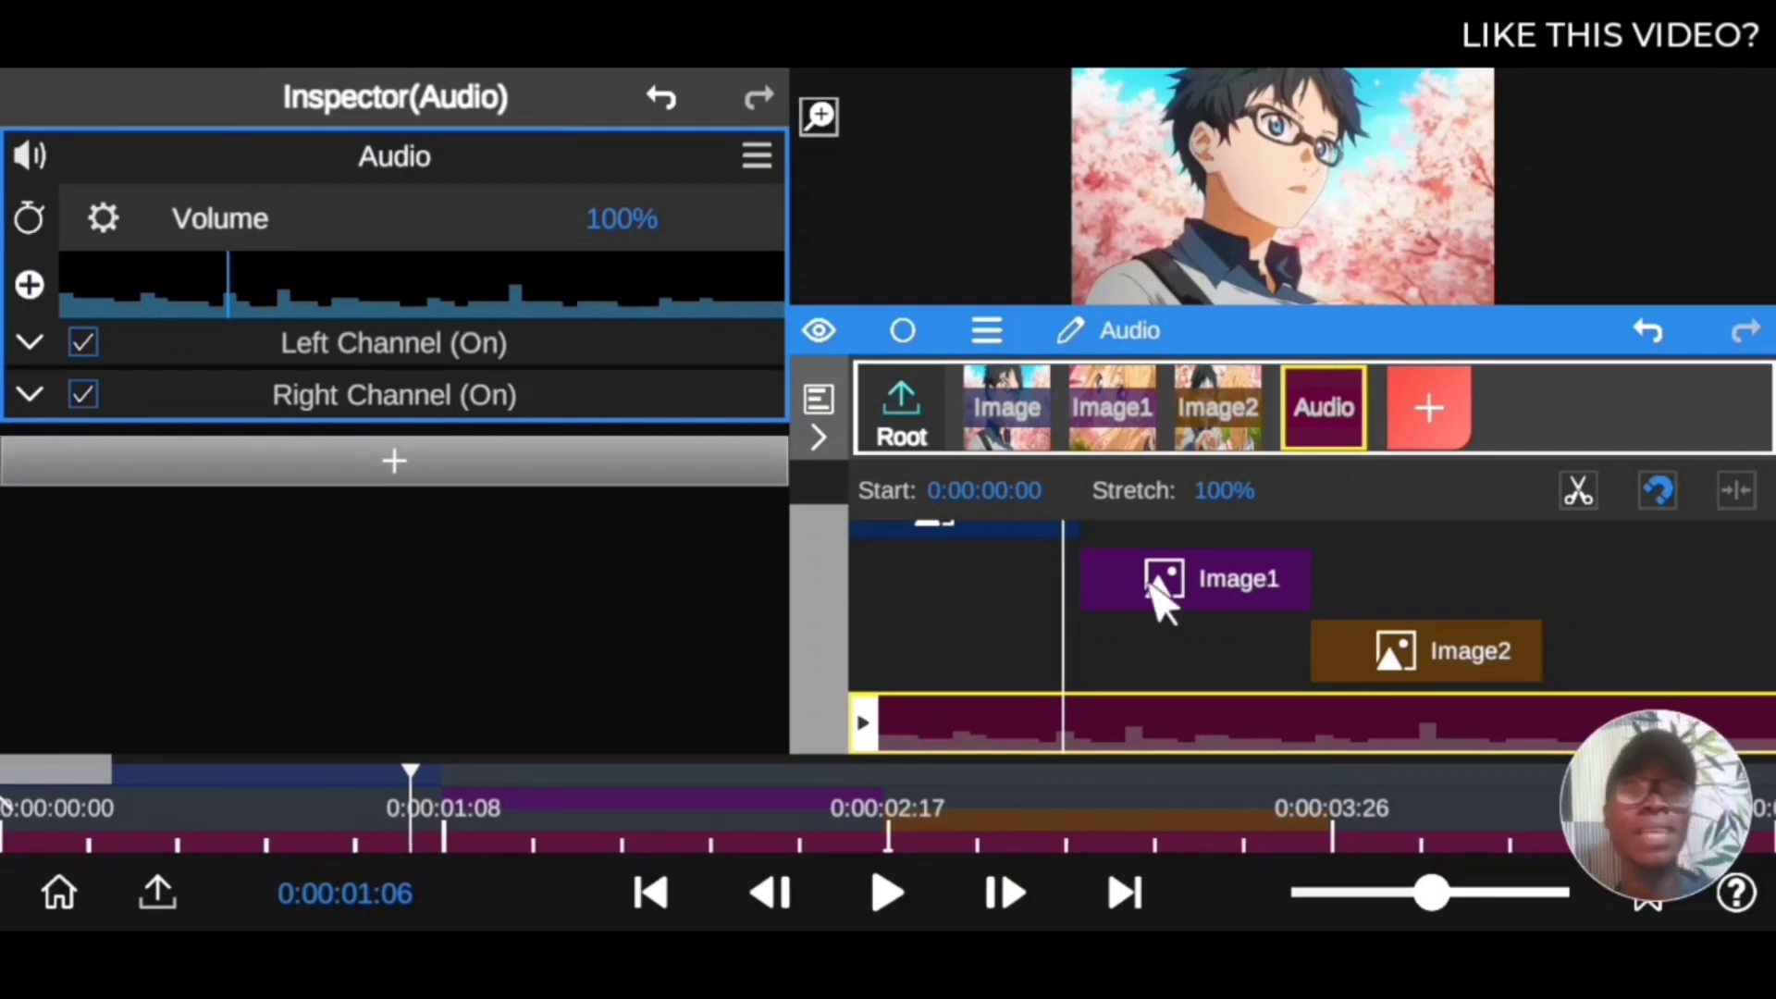